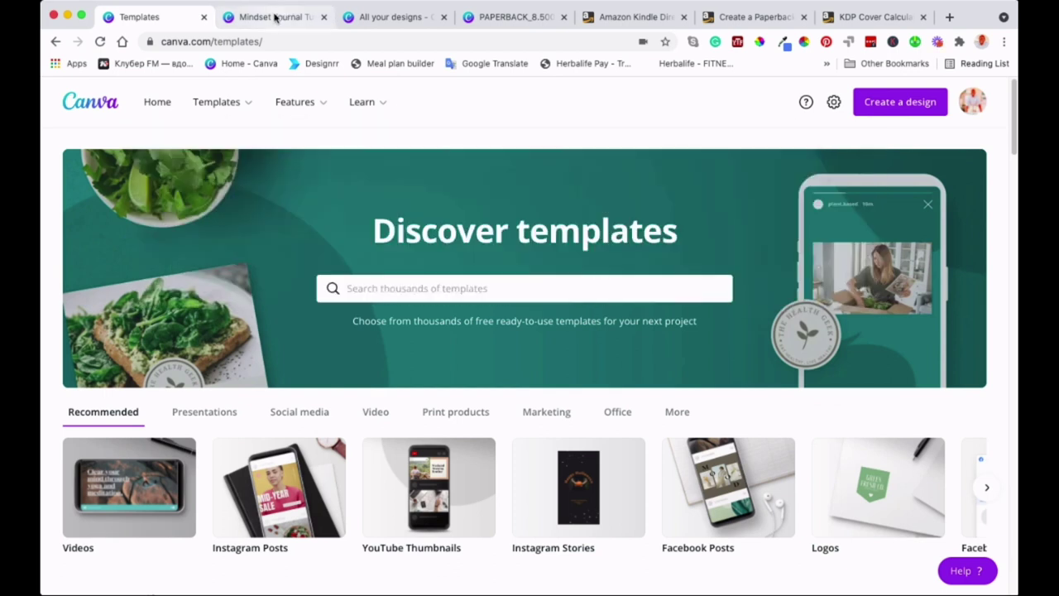
- Open the Mindset Journal Tutorial & Cover Page design and examine its branding, ownership and lined journal pages, ending at blank page 1
{"action": "left_click", "coordinate": [276, 18]}
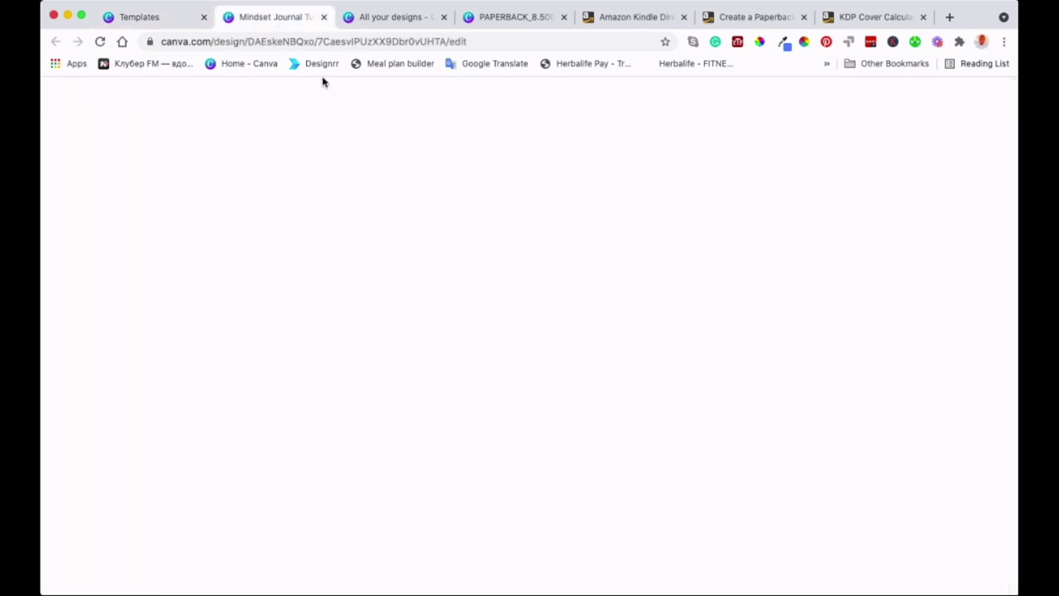
{"action": "scroll", "coordinate": [583, 356], "scroll_direction": "down", "scroll_amount": 10}
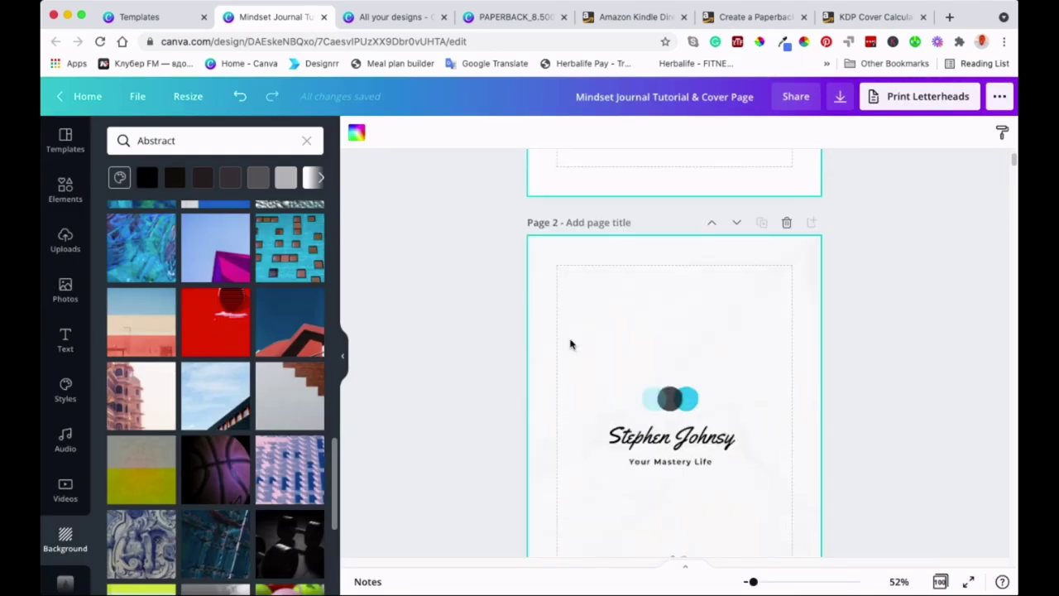
{"action": "scroll", "coordinate": [591, 345], "scroll_direction": "up", "scroll_amount": 1}
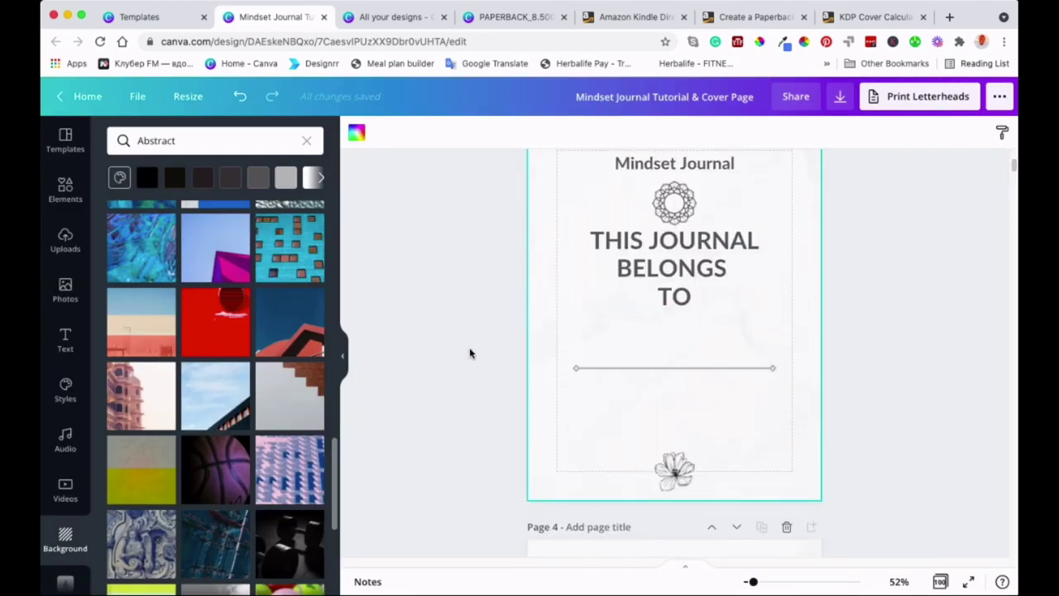
{"action": "left_click", "coordinate": [345, 356]}
{"action": "scroll", "coordinate": [464, 364], "scroll_direction": "down", "scroll_amount": 5}
{"action": "scroll", "coordinate": [469, 377], "scroll_direction": "down", "scroll_amount": 15}
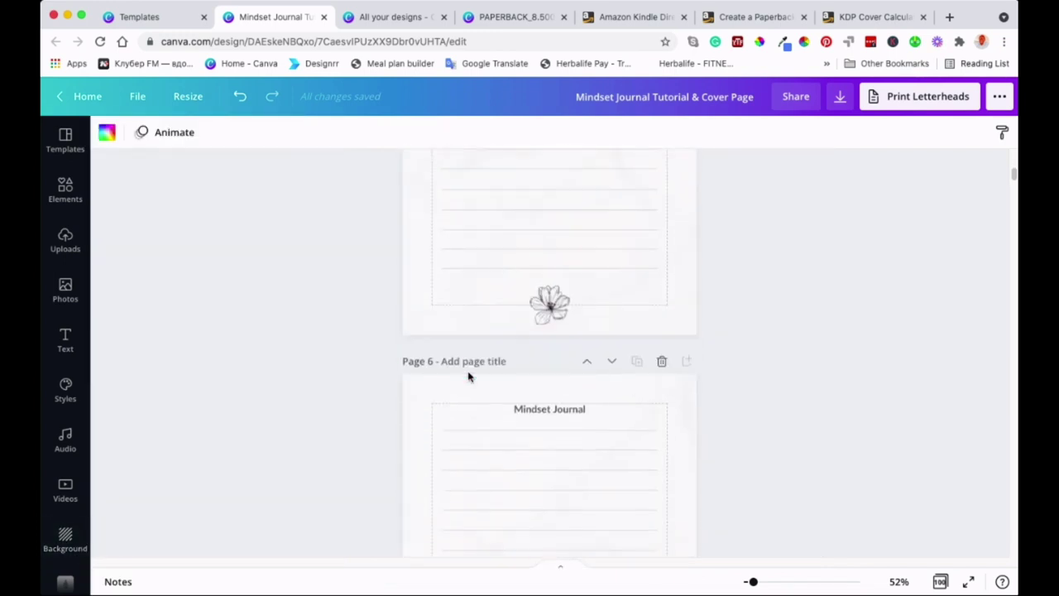
{"action": "scroll", "coordinate": [468, 378], "scroll_direction": "up", "scroll_amount": 2}
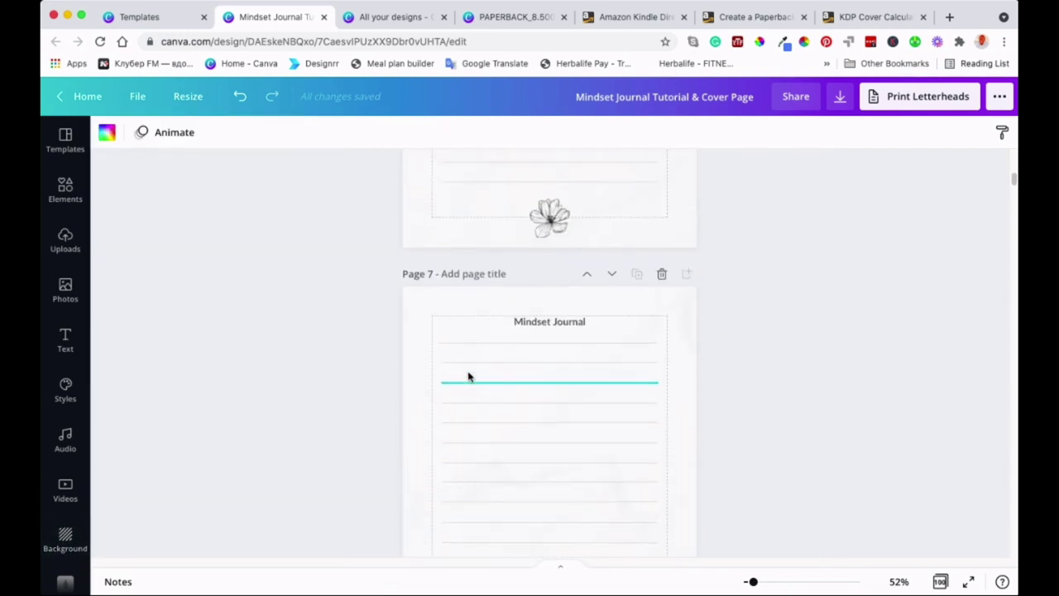
{"action": "scroll", "coordinate": [444, 303], "scroll_direction": "up", "scroll_amount": 20}
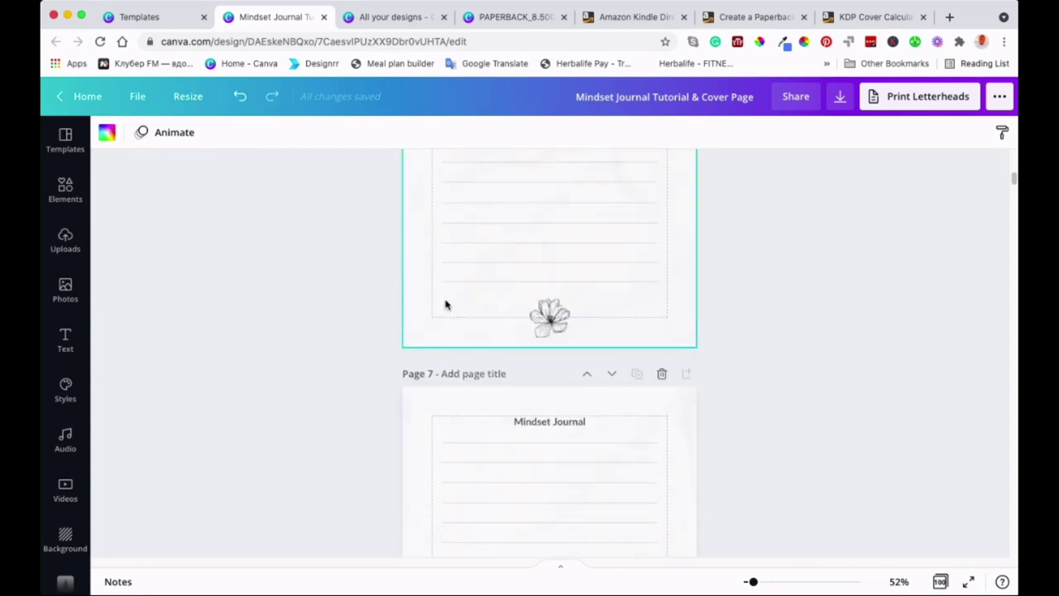
{"action": "scroll", "coordinate": [358, 329], "scroll_direction": "up", "scroll_amount": 20}
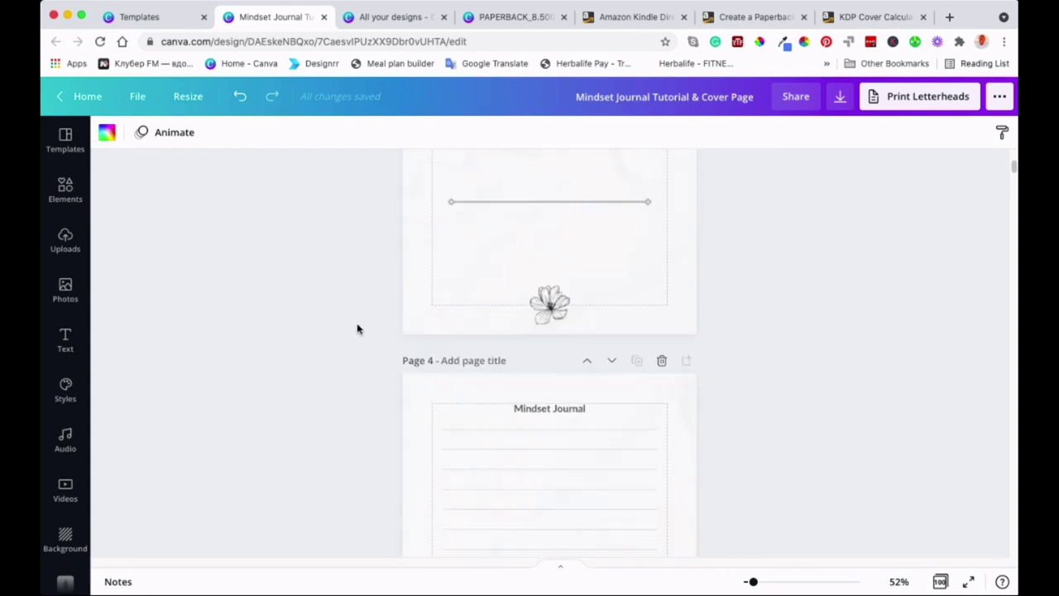
{"action": "scroll", "coordinate": [479, 333], "scroll_direction": "down", "scroll_amount": 20}
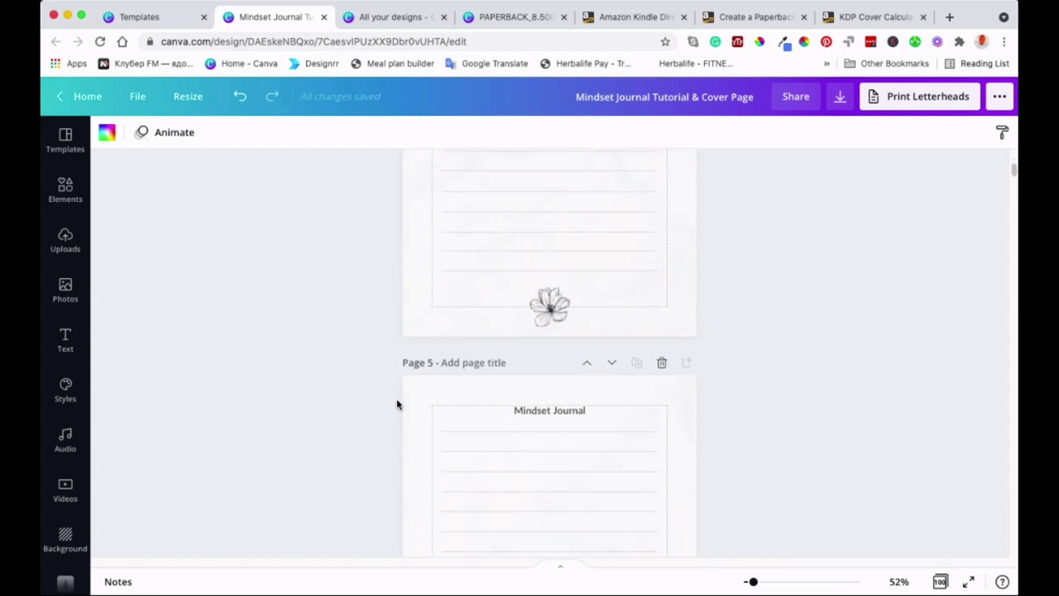
{"action": "scroll", "coordinate": [368, 381], "scroll_direction": "down", "scroll_amount": 6}
{"action": "scroll", "coordinate": [403, 389], "scroll_direction": "up", "scroll_amount": 15}
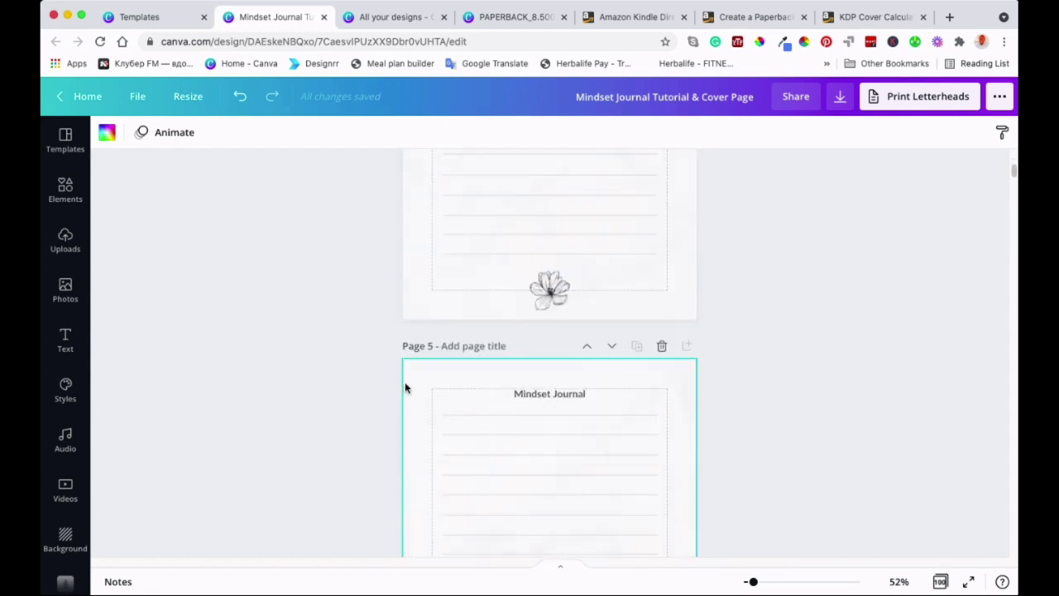
{"action": "scroll", "coordinate": [497, 294], "scroll_direction": "up", "scroll_amount": 2}
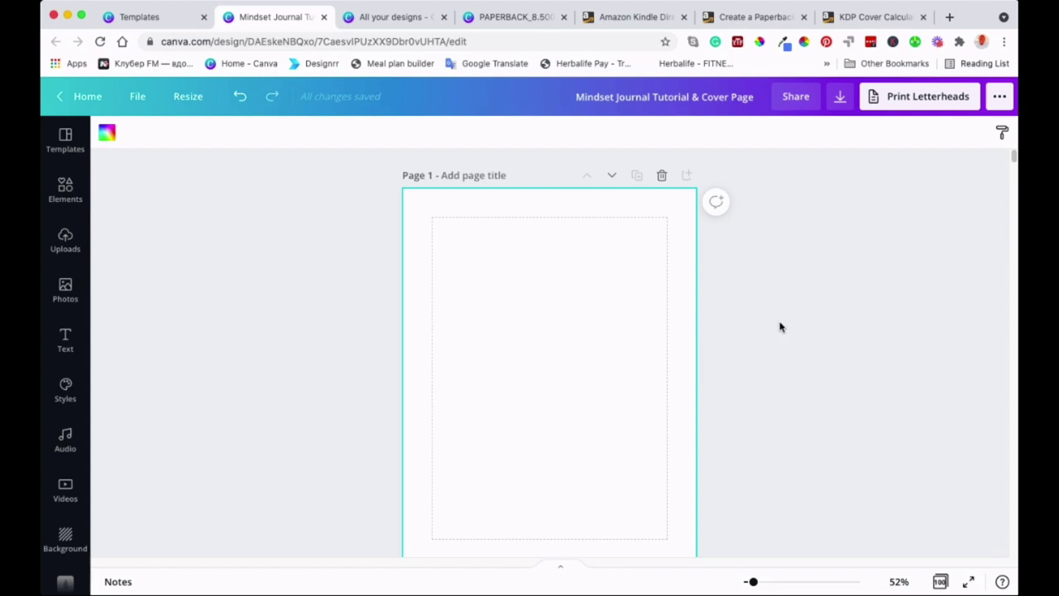
{"action": "scroll", "coordinate": [756, 310], "scroll_direction": "down", "scroll_amount": 1}
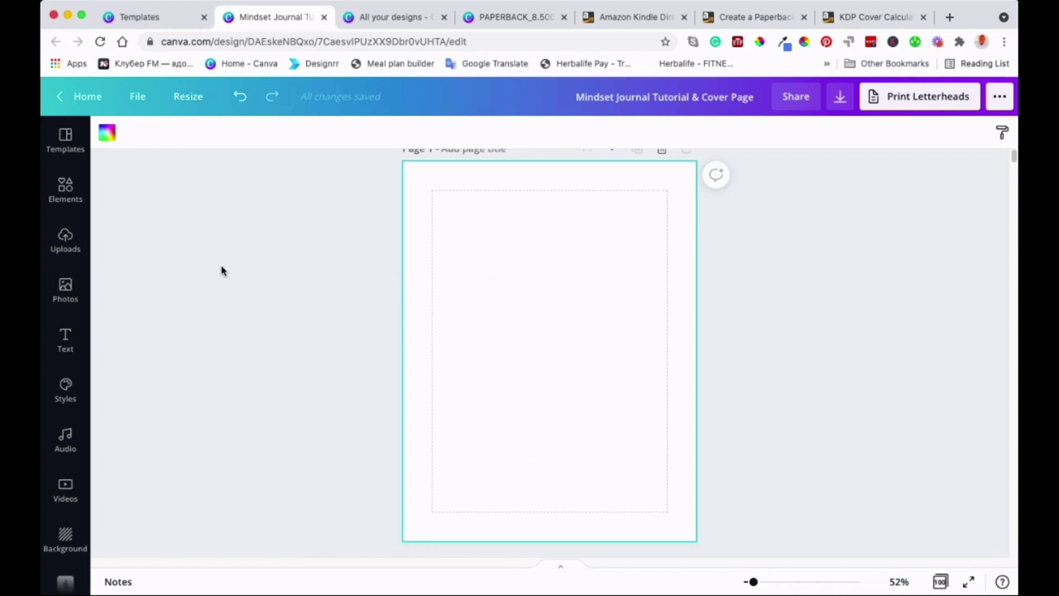
{"action": "scroll", "coordinate": [359, 285], "scroll_direction": "up", "scroll_amount": 1}
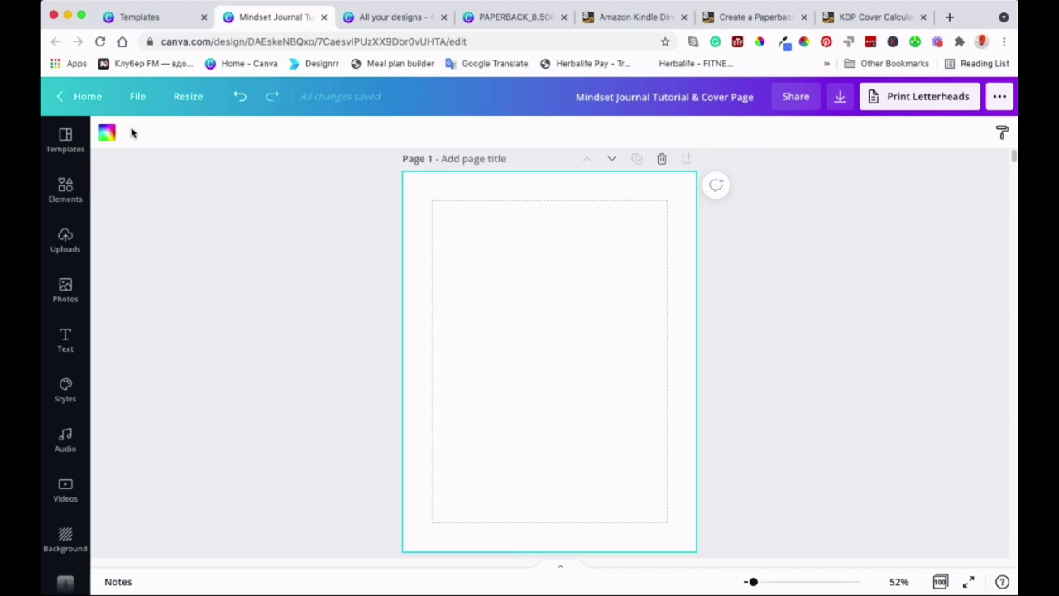
- Hide the margins and the guides in the journal design
{"action": "left_click", "coordinate": [138, 98]}
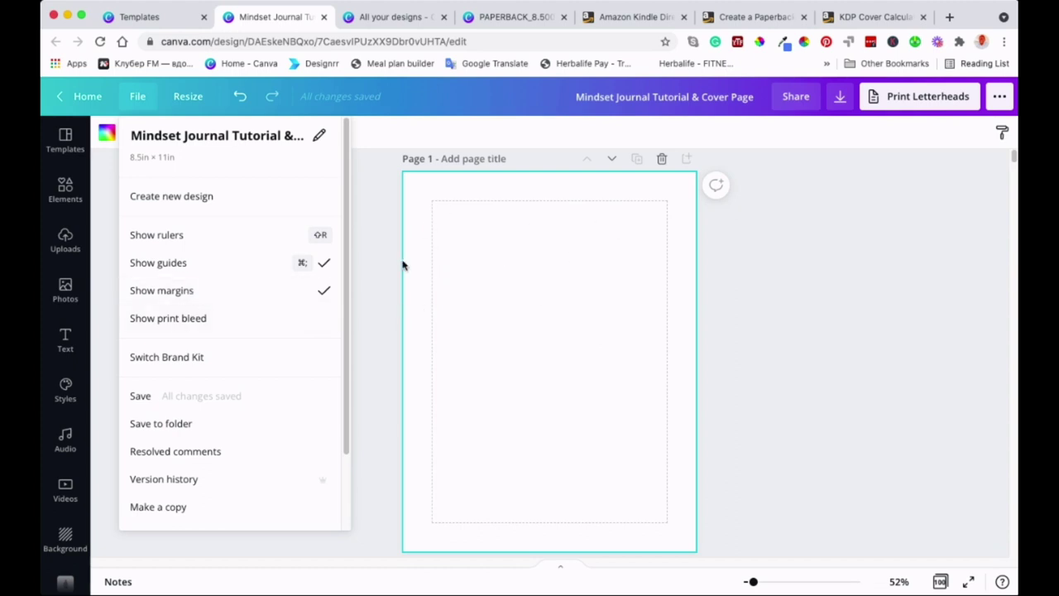
{"action": "left_click", "coordinate": [315, 298]}
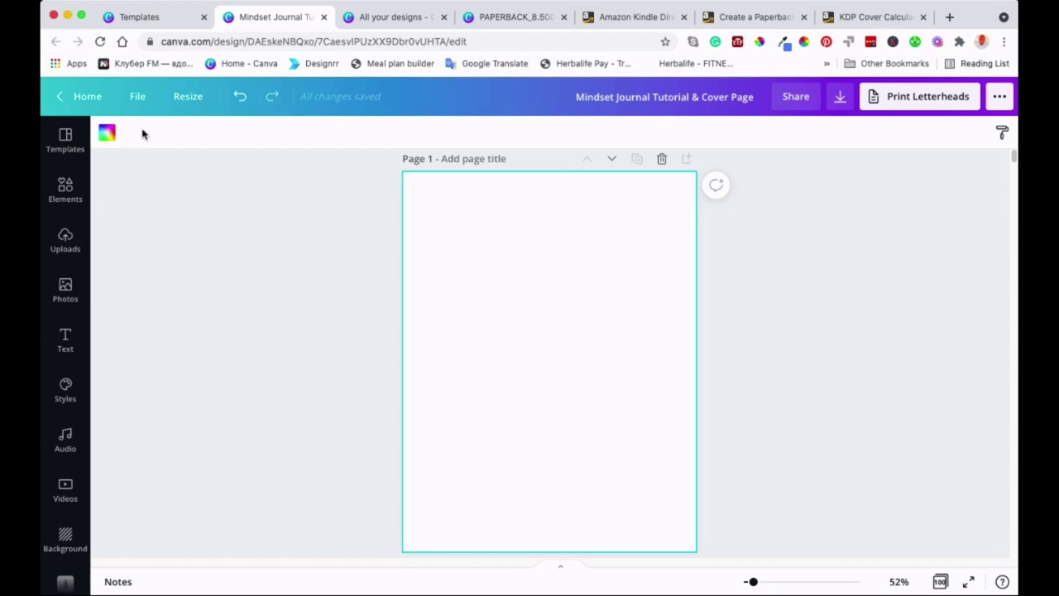
{"action": "left_click", "coordinate": [137, 97]}
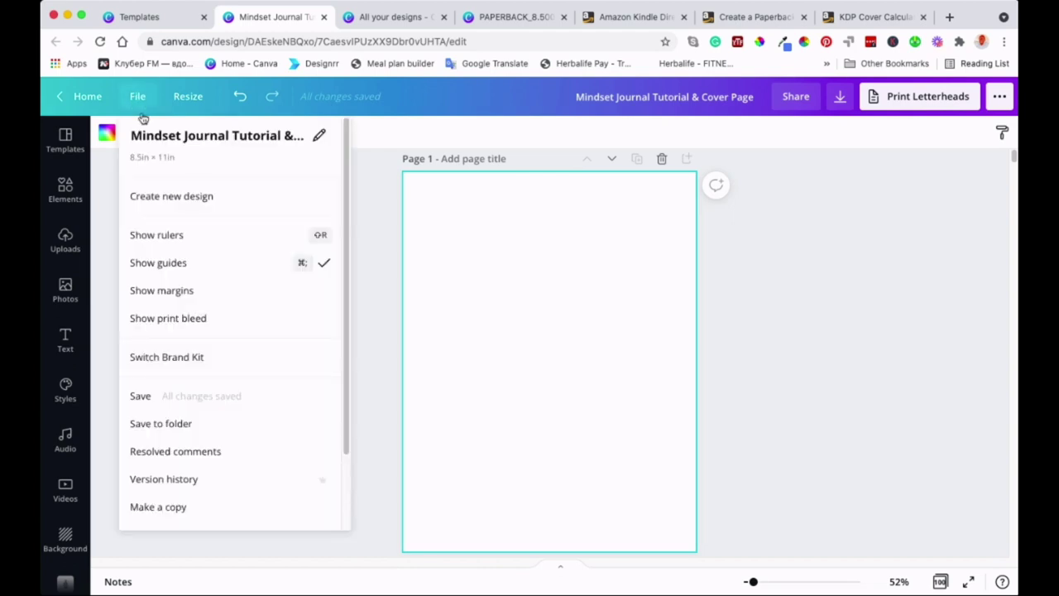
{"action": "left_click", "coordinate": [320, 265]}
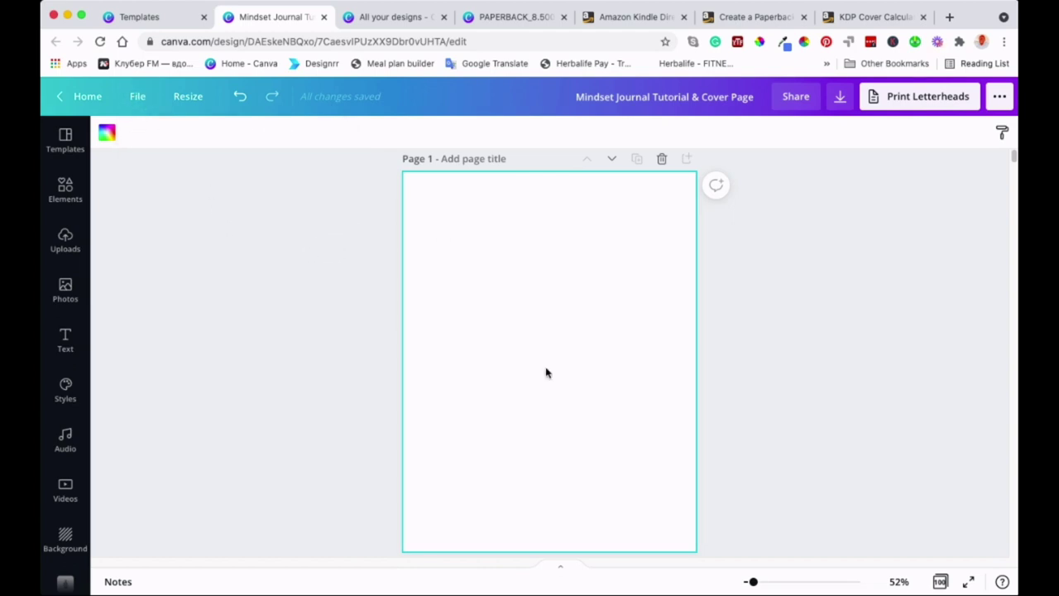
{"action": "scroll", "coordinate": [565, 384], "scroll_direction": "down", "scroll_amount": 1}
{"action": "scroll", "coordinate": [541, 361], "scroll_direction": "up", "scroll_amount": 1}
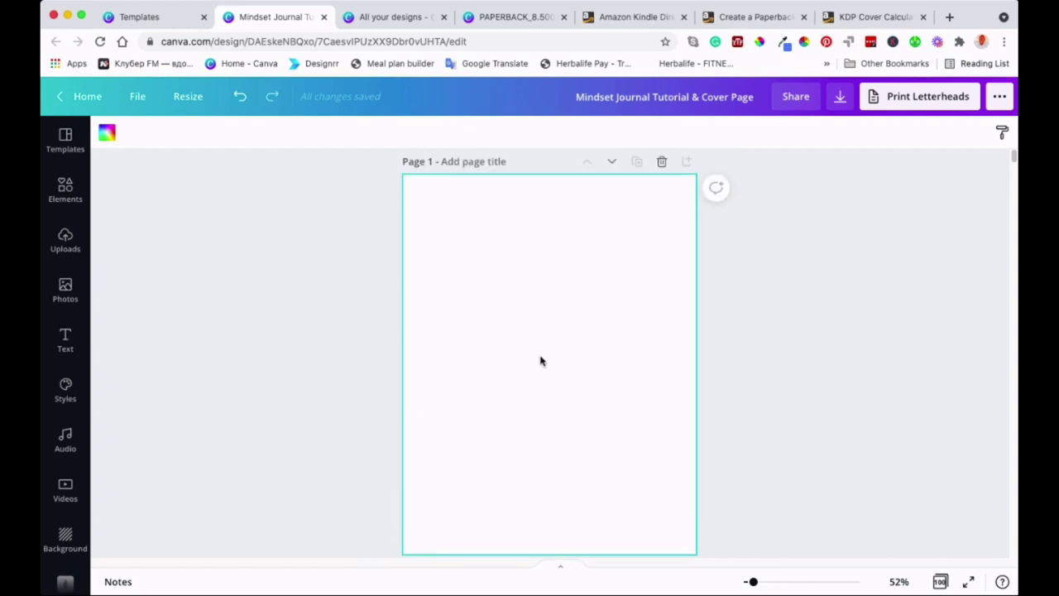
- Show the guides and the margins in the journal design
{"action": "left_click", "coordinate": [141, 96]}
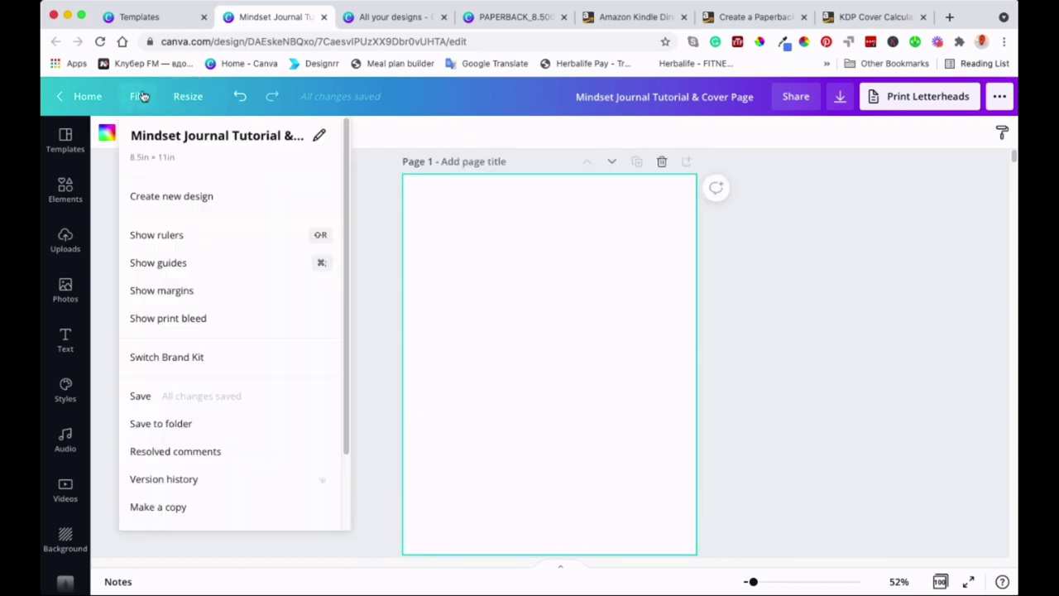
{"action": "left_click", "coordinate": [164, 264]}
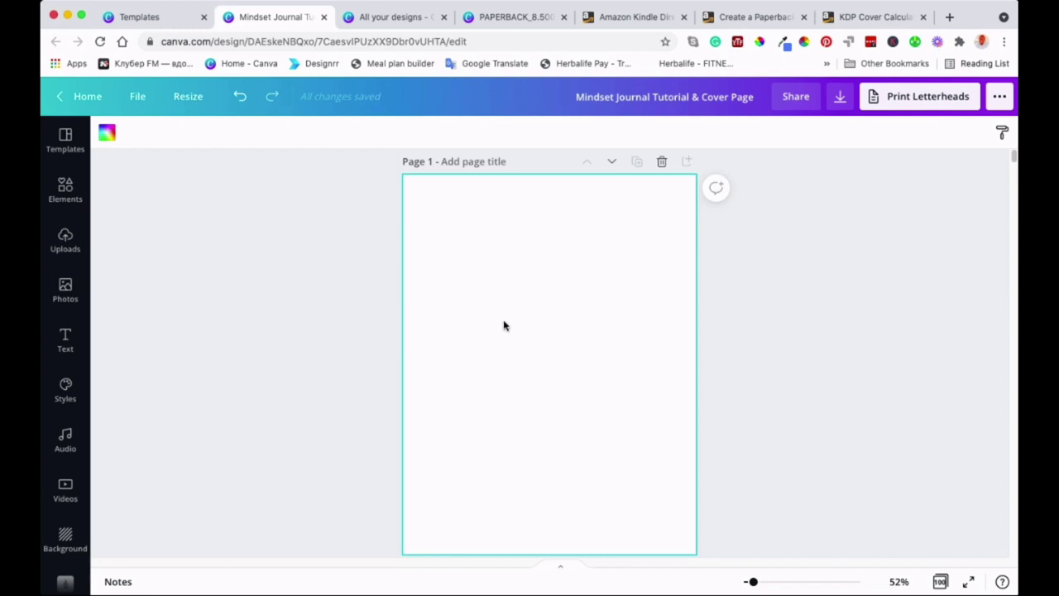
{"action": "left_click", "coordinate": [137, 96]}
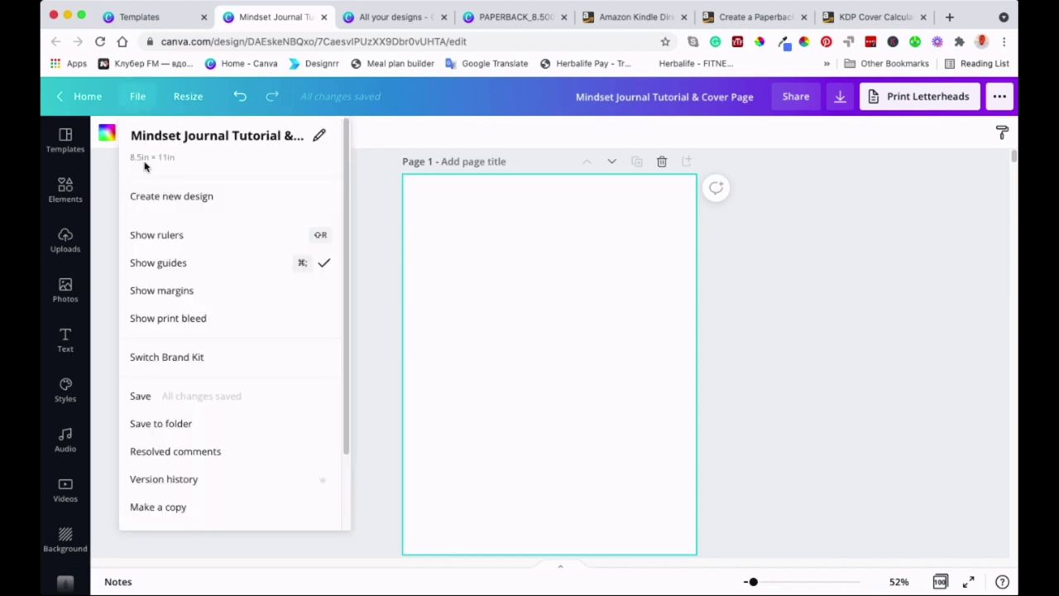
{"action": "left_click", "coordinate": [164, 293]}
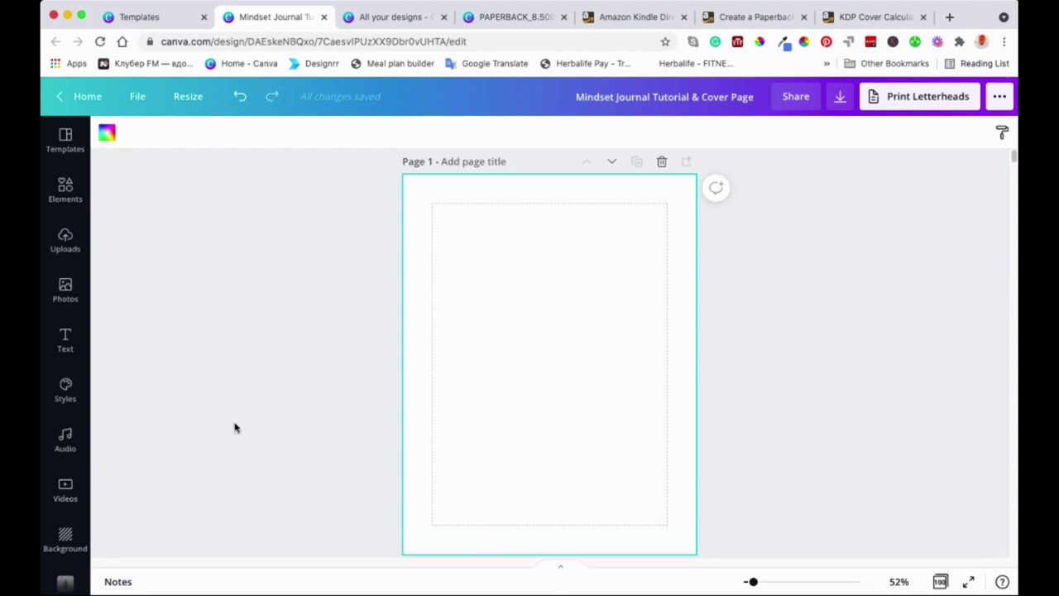
- Browse the background categories for blank page 1 and open the full Abstract collection
{"action": "scroll", "coordinate": [97, 435], "scroll_direction": "down", "scroll_amount": 1}
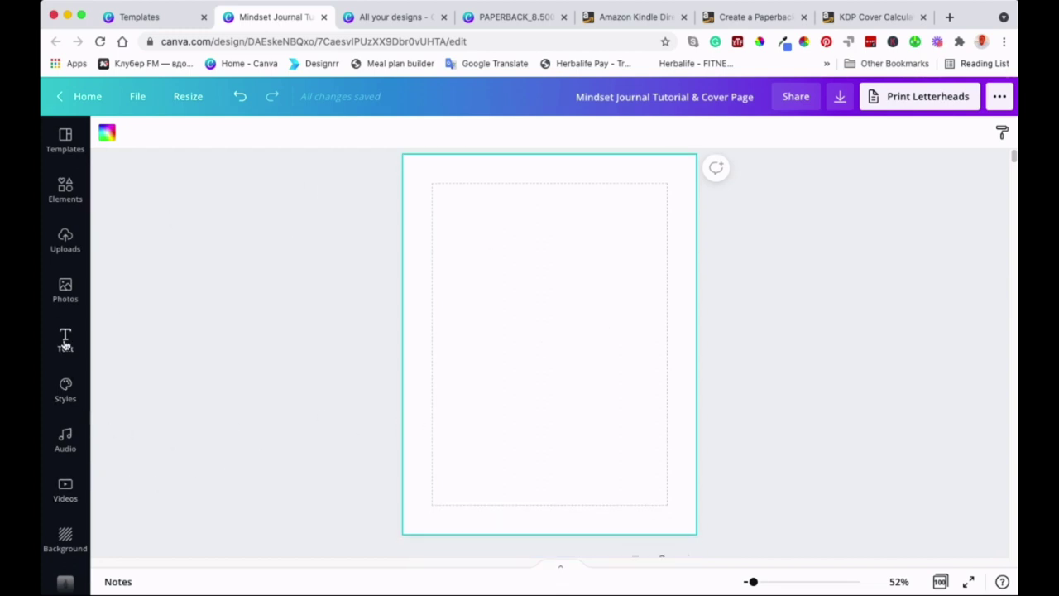
{"action": "scroll", "coordinate": [69, 540], "scroll_direction": "down", "scroll_amount": 4}
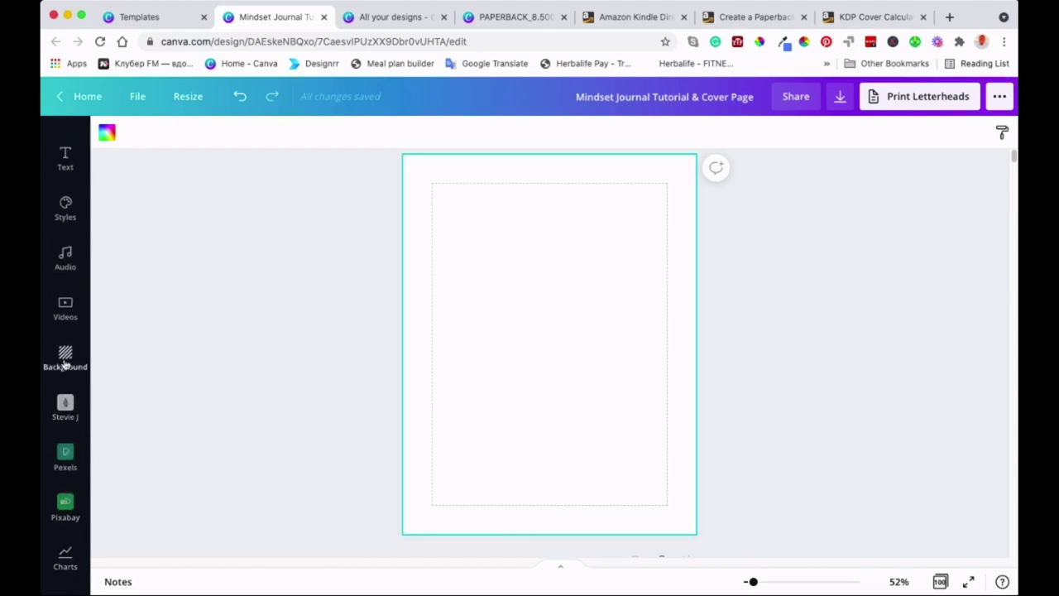
{"action": "left_click", "coordinate": [66, 362]}
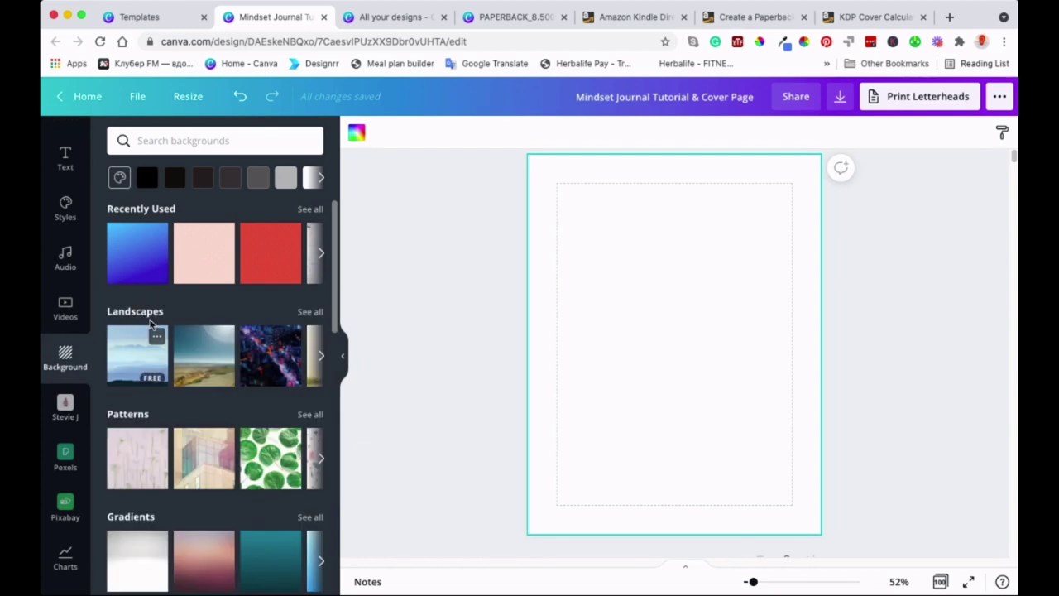
{"action": "scroll", "coordinate": [168, 489], "scroll_direction": "down", "scroll_amount": 5}
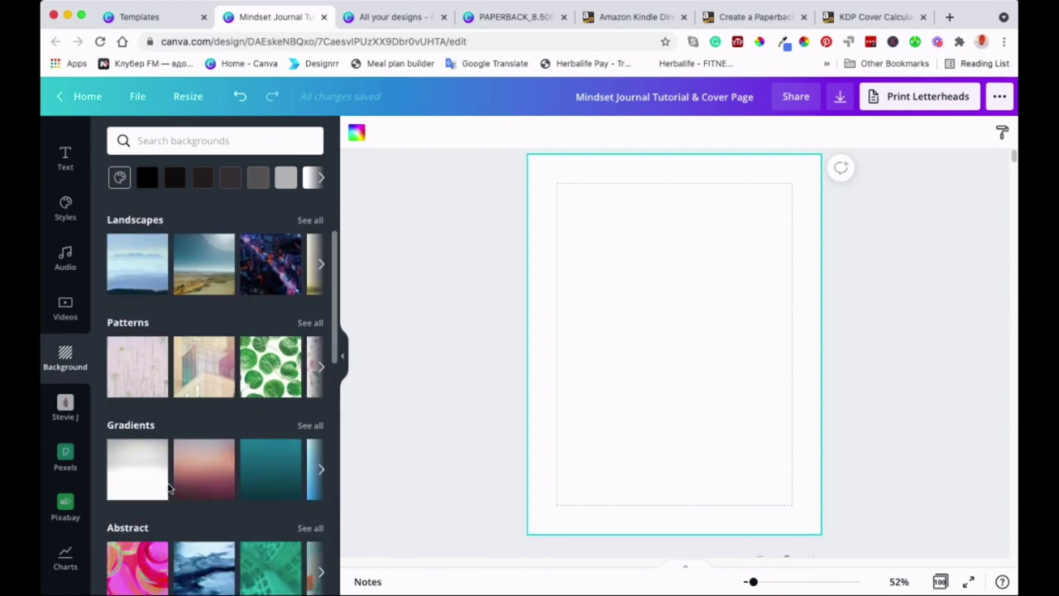
{"action": "scroll", "coordinate": [167, 489], "scroll_direction": "up", "scroll_amount": 1}
{"action": "scroll", "coordinate": [163, 490], "scroll_direction": "down", "scroll_amount": 2}
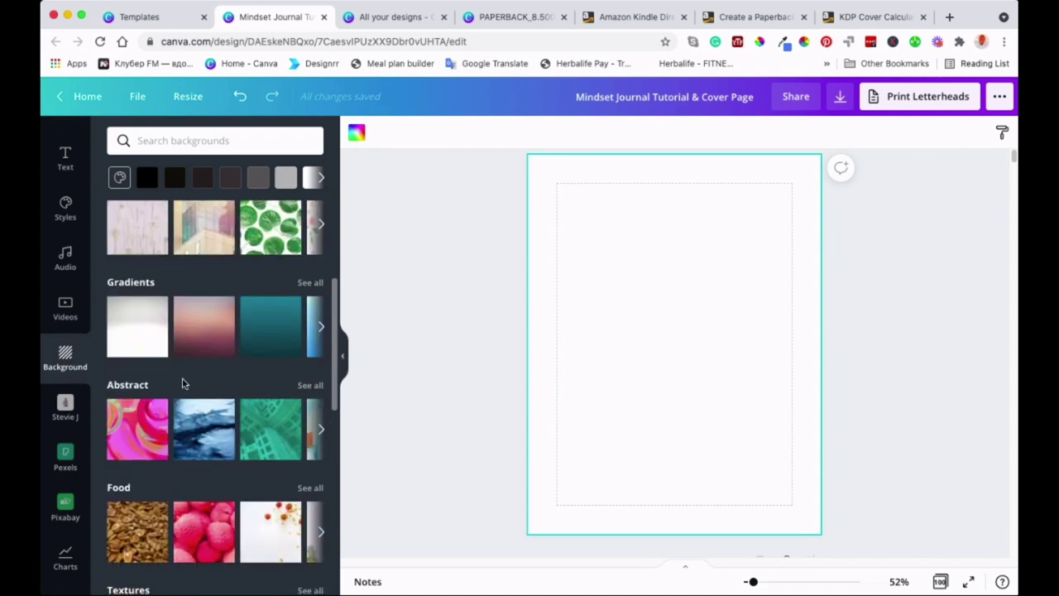
{"action": "left_click", "coordinate": [135, 387]}
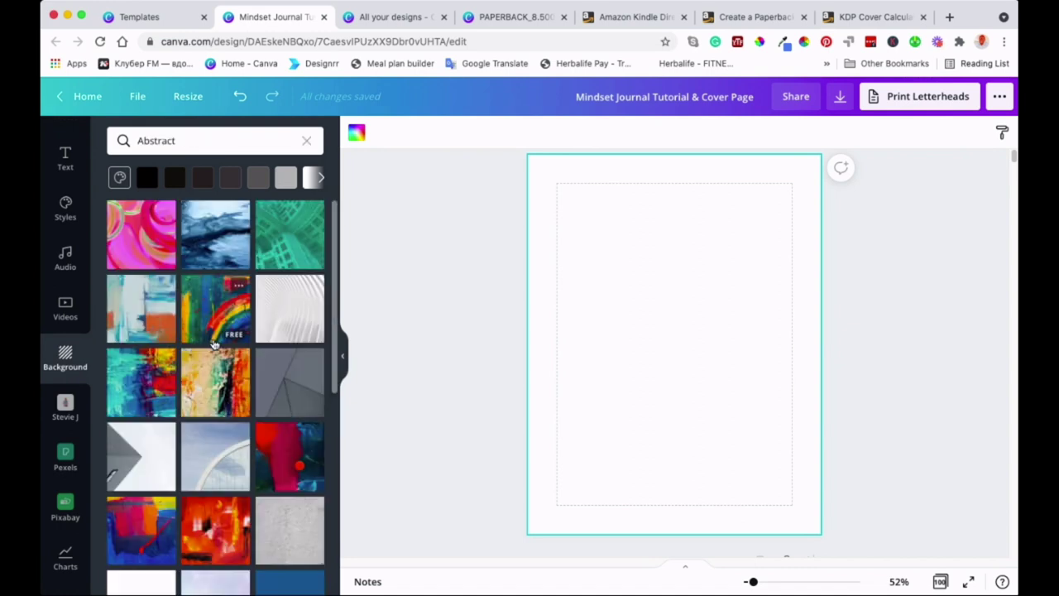
- Set the free Abstract image with blue sky and a beige and coral wall as the background of page 1
{"action": "scroll", "coordinate": [214, 345], "scroll_direction": "down", "scroll_amount": 3}
{"action": "scroll", "coordinate": [212, 343], "scroll_direction": "down", "scroll_amount": 10}
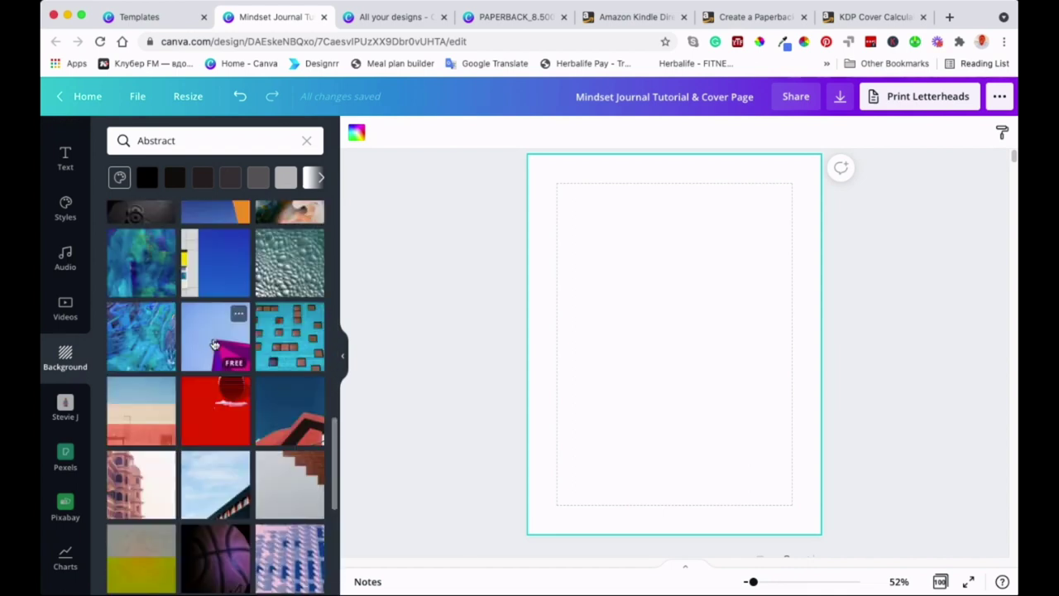
{"action": "scroll", "coordinate": [213, 345], "scroll_direction": "up", "scroll_amount": 1}
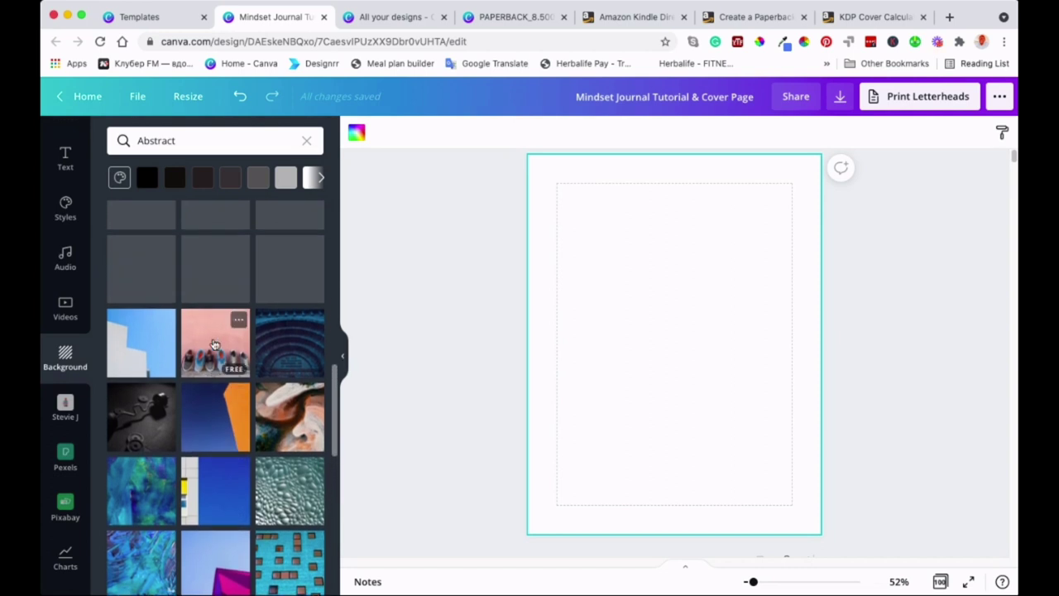
{"action": "scroll", "coordinate": [213, 345], "scroll_direction": "down", "scroll_amount": 10}
{"action": "scroll", "coordinate": [214, 344], "scroll_direction": "down", "scroll_amount": 5}
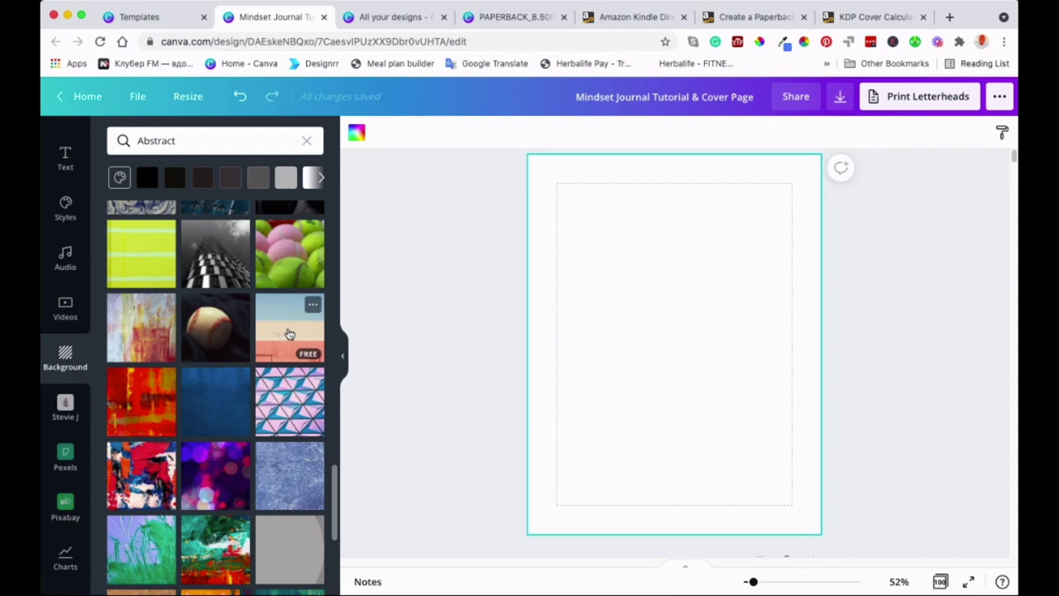
{"action": "left_click", "coordinate": [286, 334]}
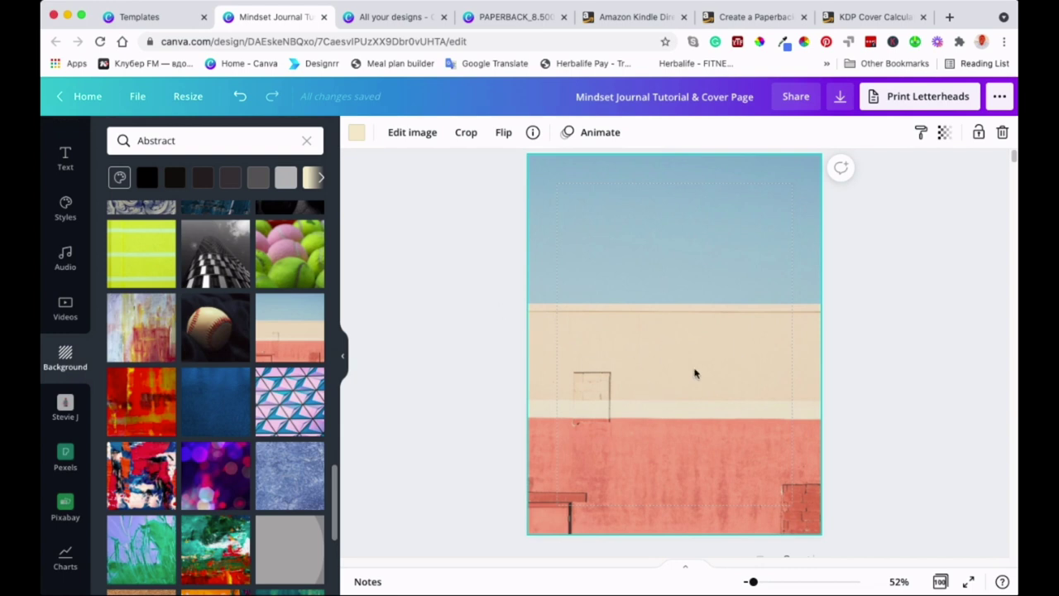
{"action": "scroll", "coordinate": [662, 363], "scroll_direction": "down", "scroll_amount": 5}
{"action": "scroll", "coordinate": [664, 360], "scroll_direction": "up", "scroll_amount": 5}
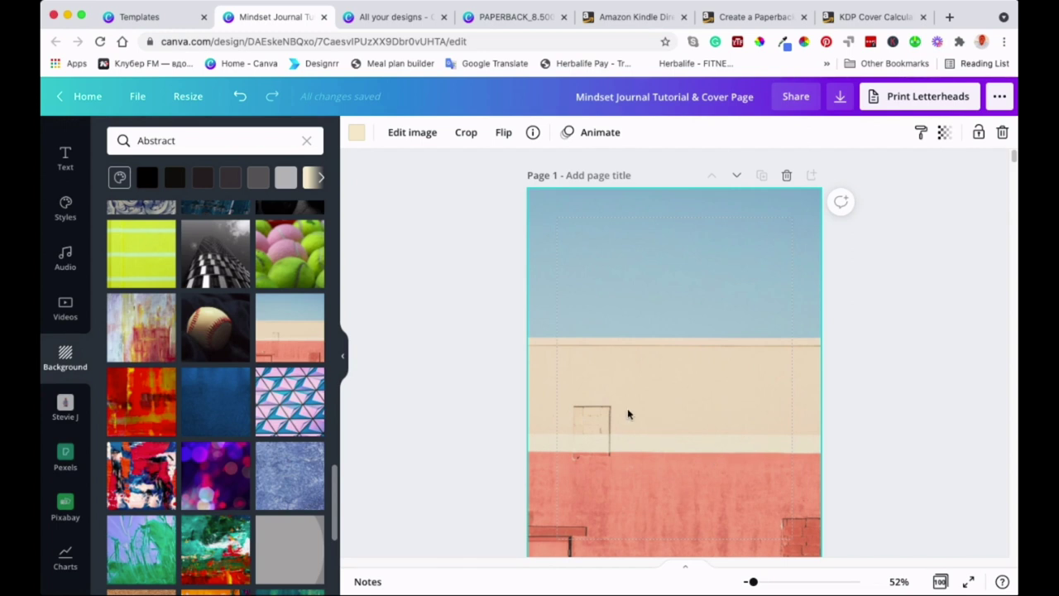
- Add a heading to the page 1 cover with the text "The Mindset Journal"
{"action": "left_click", "coordinate": [466, 184]}
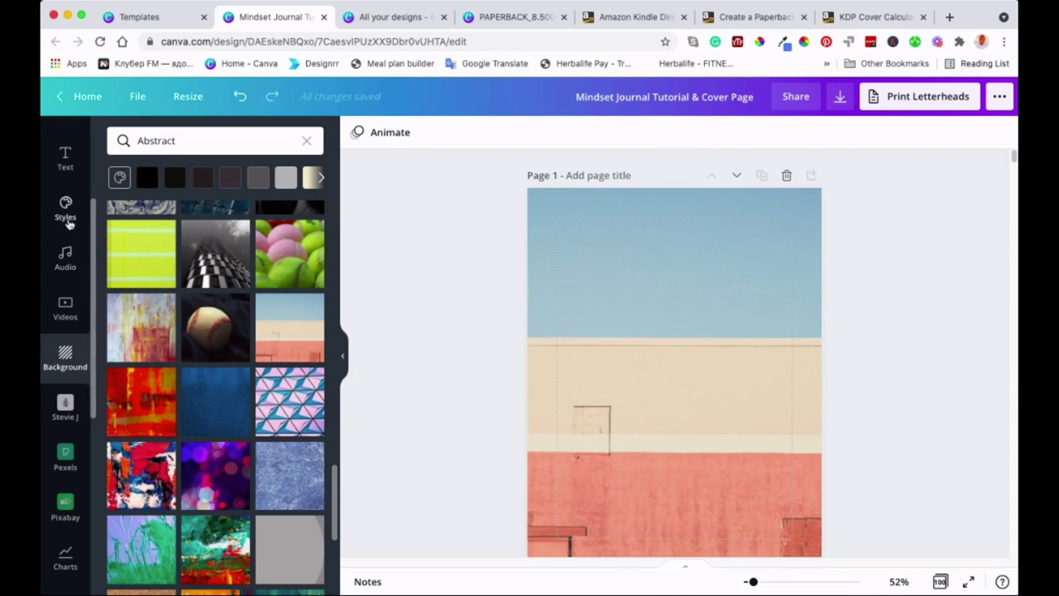
{"action": "scroll", "coordinate": [66, 331], "scroll_direction": "up", "scroll_amount": 3}
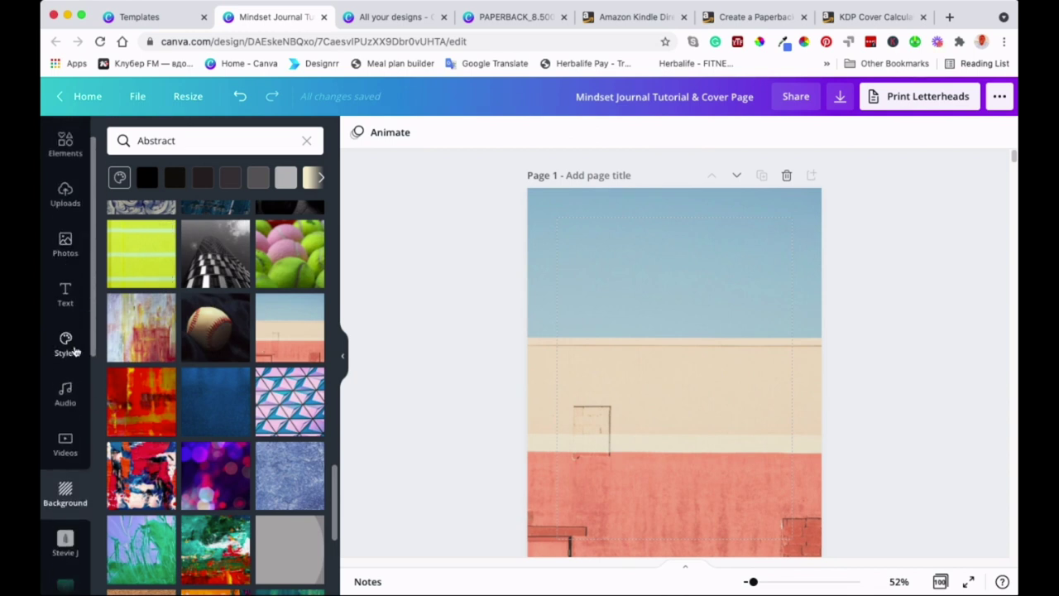
{"action": "left_click", "coordinate": [65, 300]}
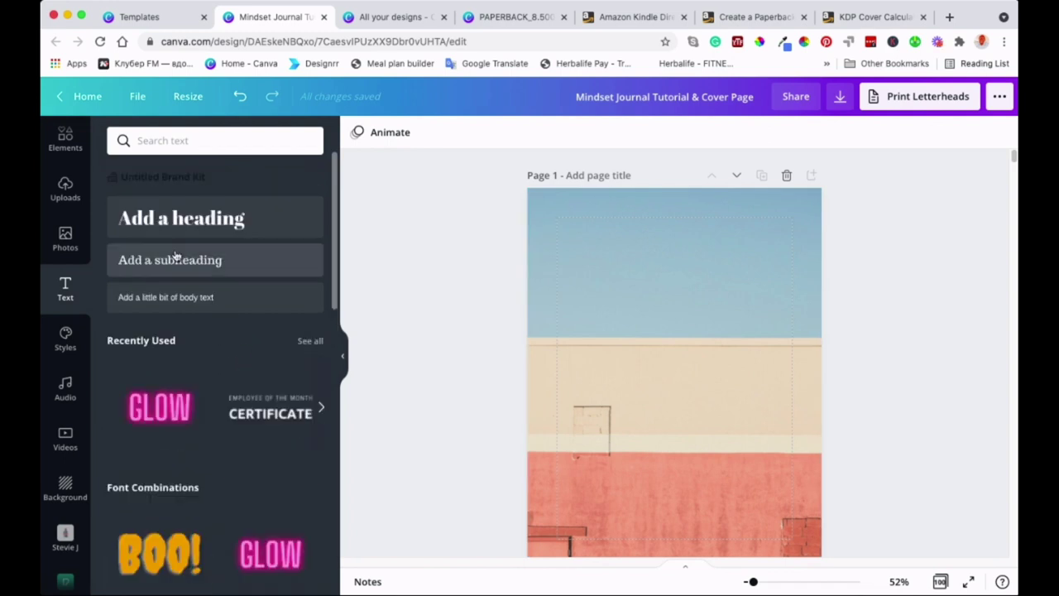
{"action": "left_click", "coordinate": [175, 224]}
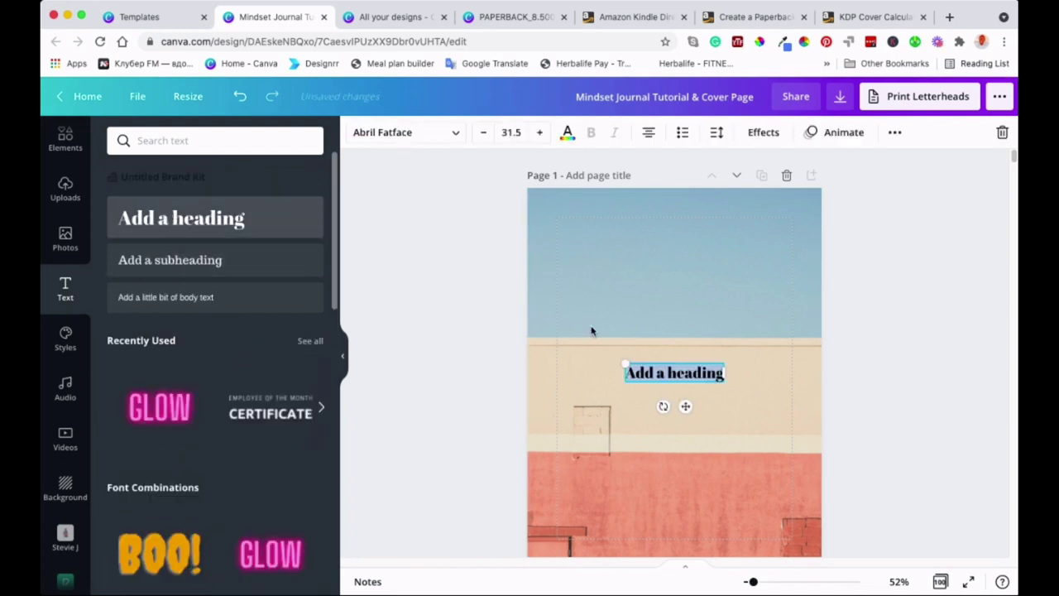
{"action": "left_click", "coordinate": [719, 375]}
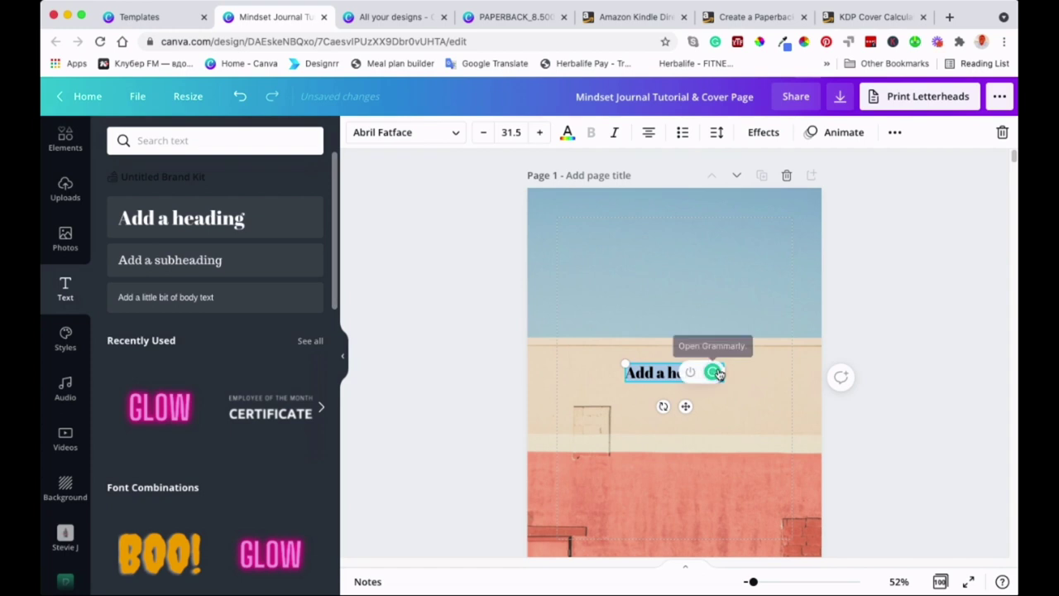
{"action": "type", "text": "The Mindse"}
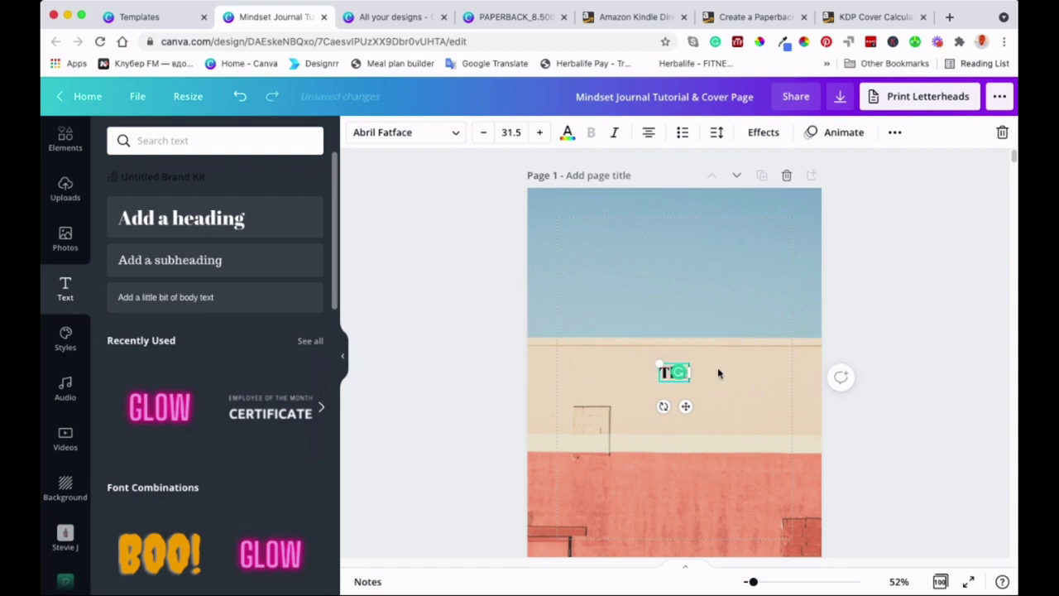
{"action": "type", "text": "t"}
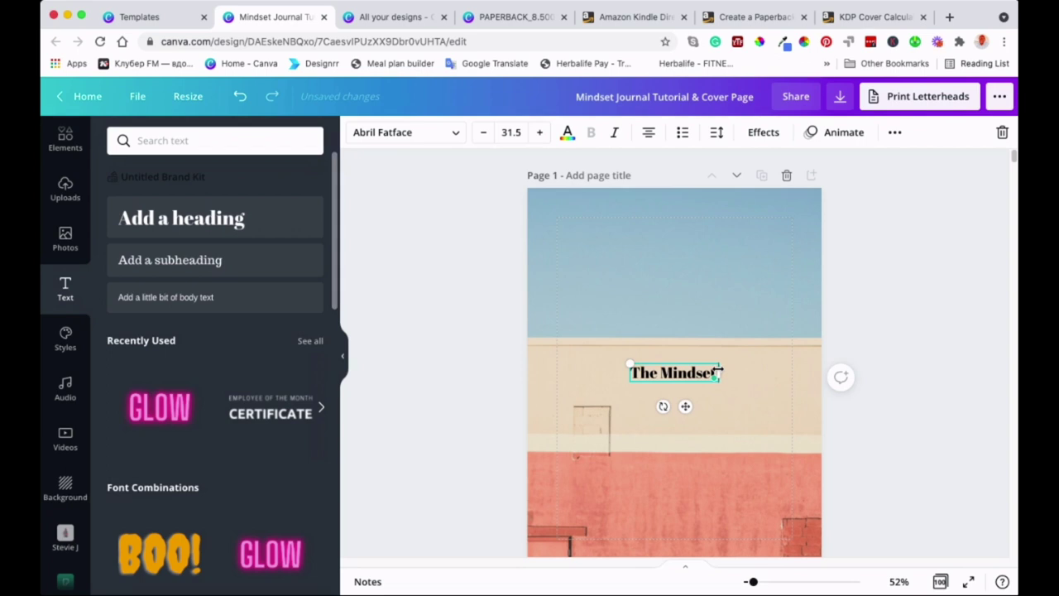
{"action": "type", "text": " Journal"}
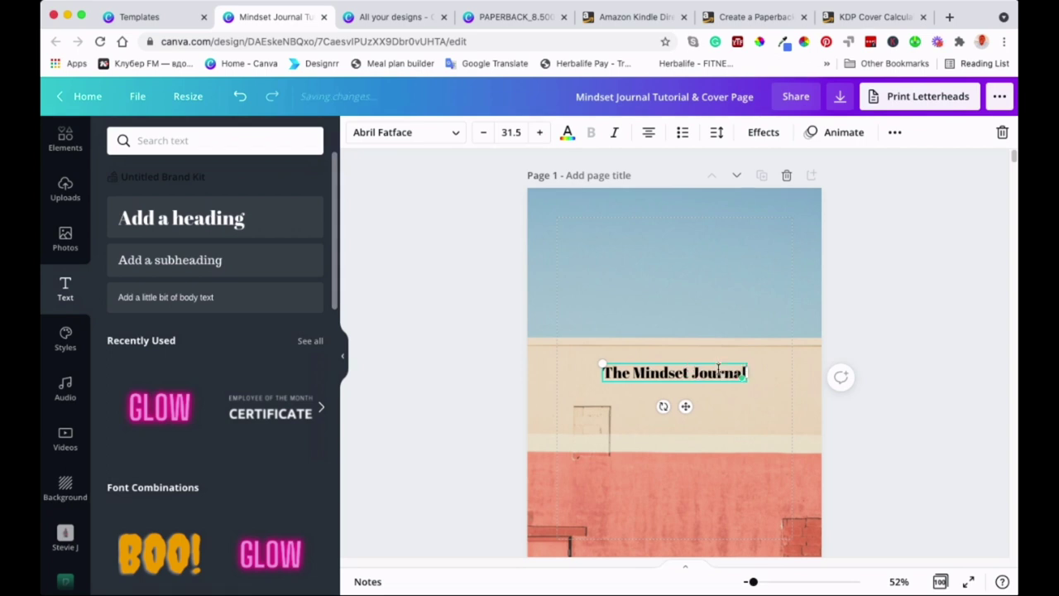
- Move the cover title up into the blue sky area and set its font size to 42.5
{"action": "left_click_drag", "start_coordinate": [686, 405], "coordinate": [680, 305]}
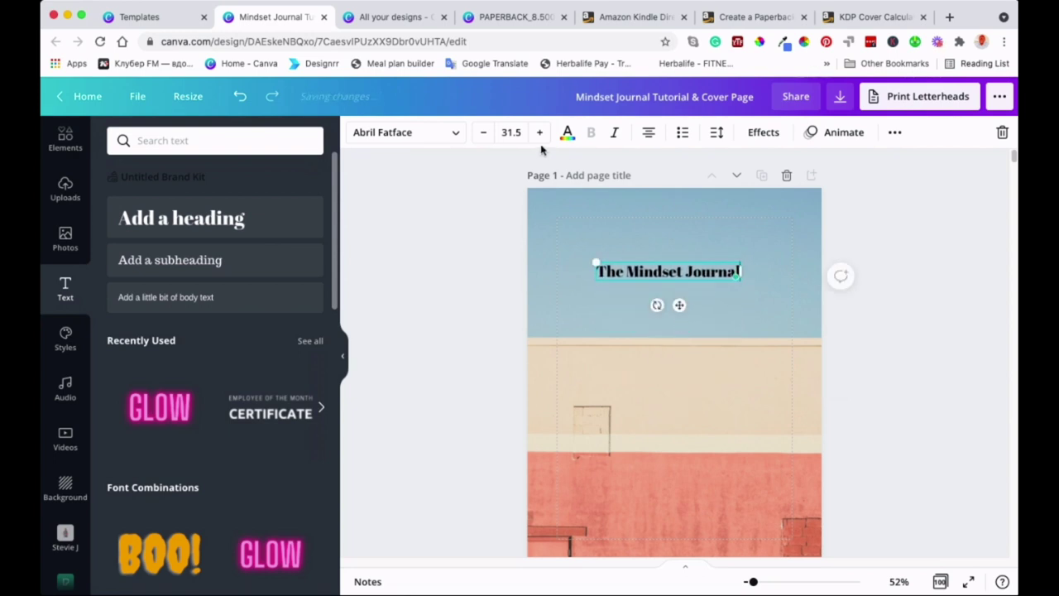
{"action": "left_click", "coordinate": [541, 133]}
{"action": "left_click", "coordinate": [540, 134]}
{"action": "left_click", "coordinate": [541, 134]}
{"action": "left_click", "coordinate": [541, 134]}
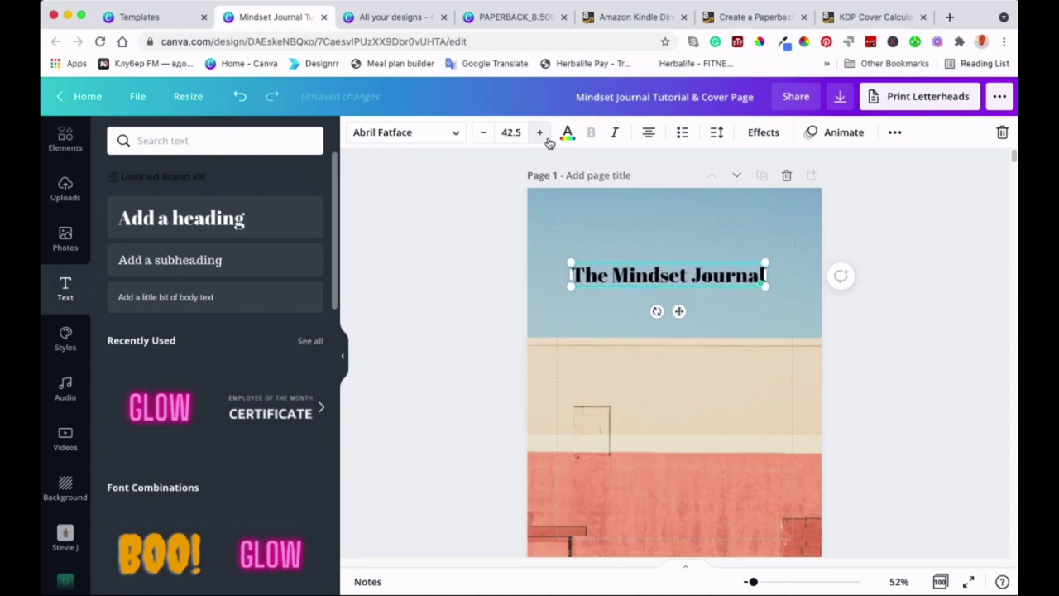
- Change the cover title's font to Great Vibes and set its size to 56.5
{"action": "left_click", "coordinate": [432, 135]}
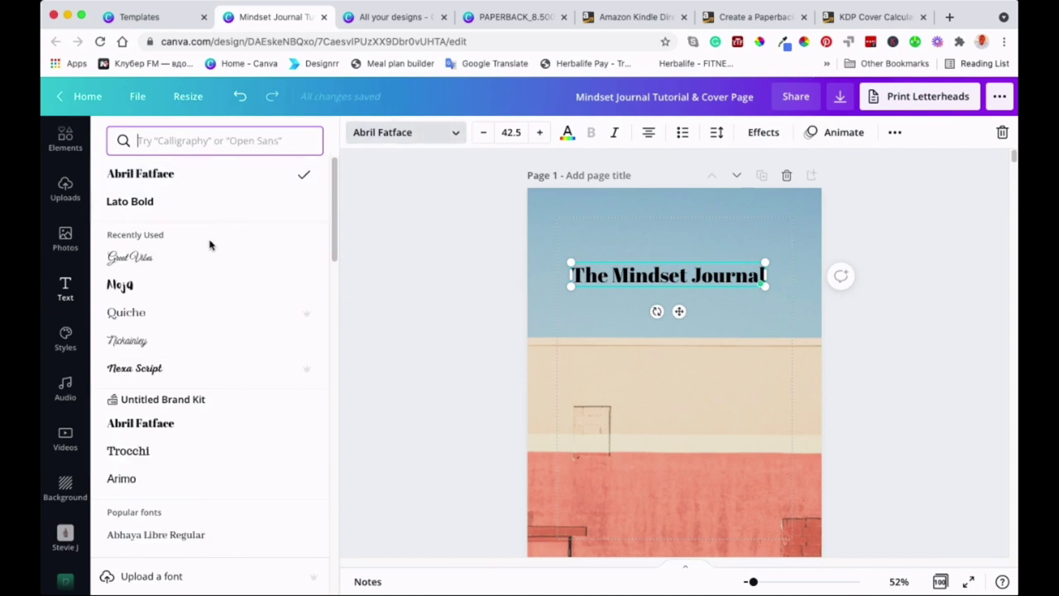
{"action": "left_click", "coordinate": [142, 259]}
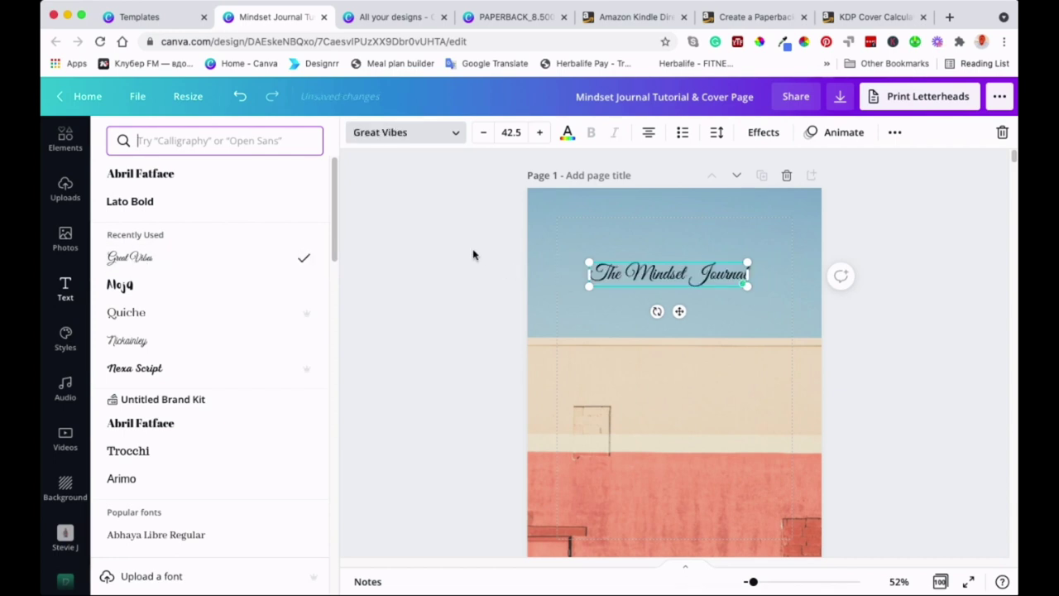
{"action": "left_click", "coordinate": [541, 133]}
{"action": "left_click", "coordinate": [541, 132]}
{"action": "left_click", "coordinate": [541, 132]}
{"action": "left_click", "coordinate": [540, 133]}
{"action": "left_click", "coordinate": [541, 132]}
{"action": "left_click", "coordinate": [541, 132]}
{"action": "left_click", "coordinate": [540, 132]}
{"action": "left_click", "coordinate": [541, 133]}
{"action": "left_click", "coordinate": [540, 132]}
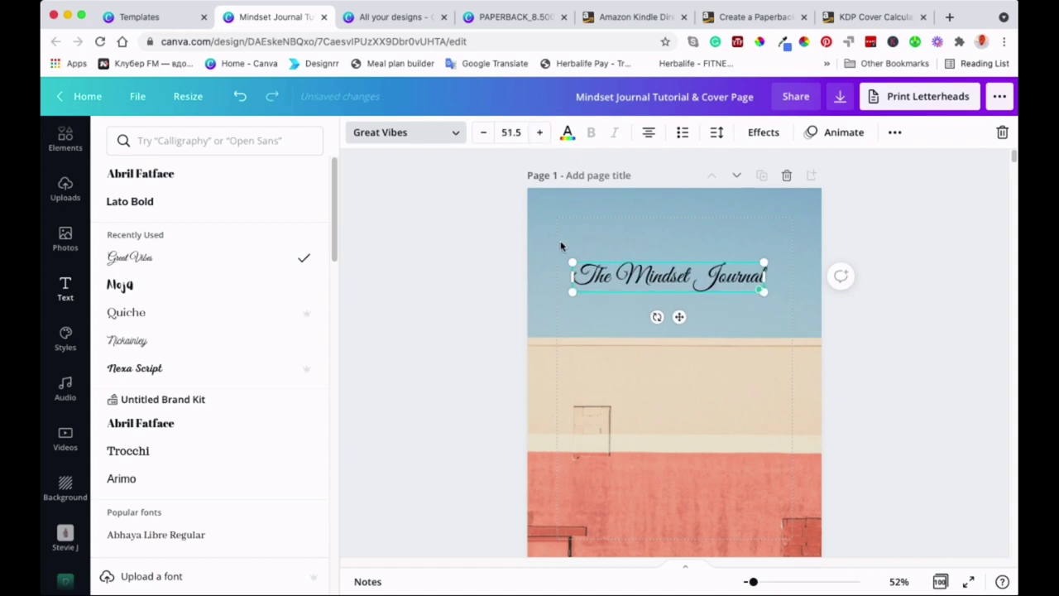
{"action": "left_click", "coordinate": [540, 133]}
{"action": "left_click", "coordinate": [541, 132]}
{"action": "left_click", "coordinate": [540, 132]}
{"action": "left_click", "coordinate": [540, 132]}
{"action": "left_click", "coordinate": [541, 132]}
- Centre the cover title horizontally on the page within the blue sky area and deselect it
{"action": "mouse_move", "coordinate": [678, 319]}
{"action": "left_mouse_down"}
{"action": "mouse_move", "coordinate": [689, 320]}
{"action": "mouse_move", "coordinate": [681, 328]}
{"action": "mouse_move", "coordinate": [680, 315]}
{"action": "left_mouse_up"}
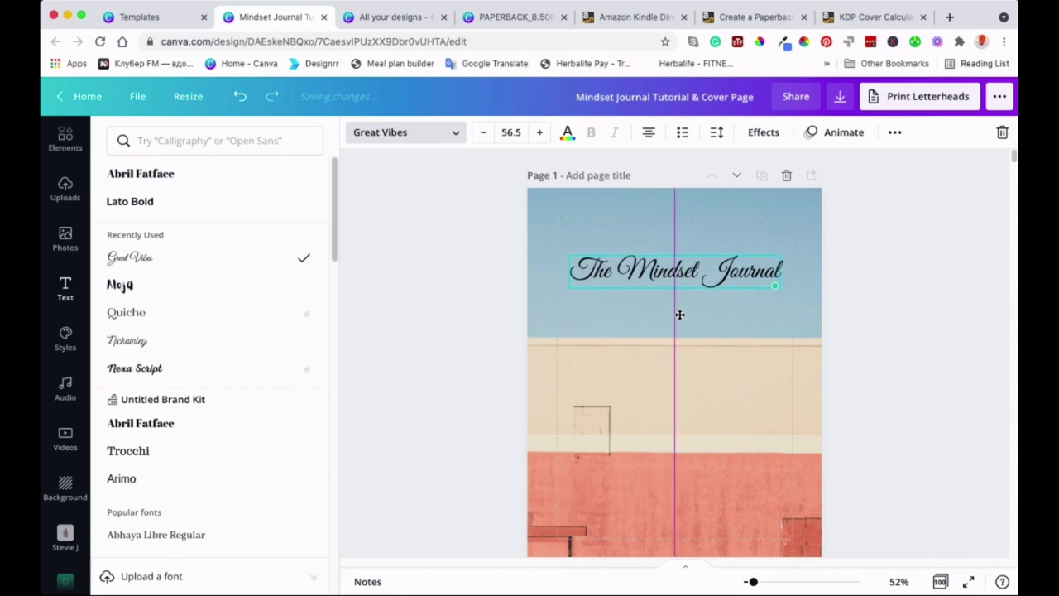
{"action": "left_click_drag", "start_coordinate": [680, 314], "coordinate": [679, 315]}
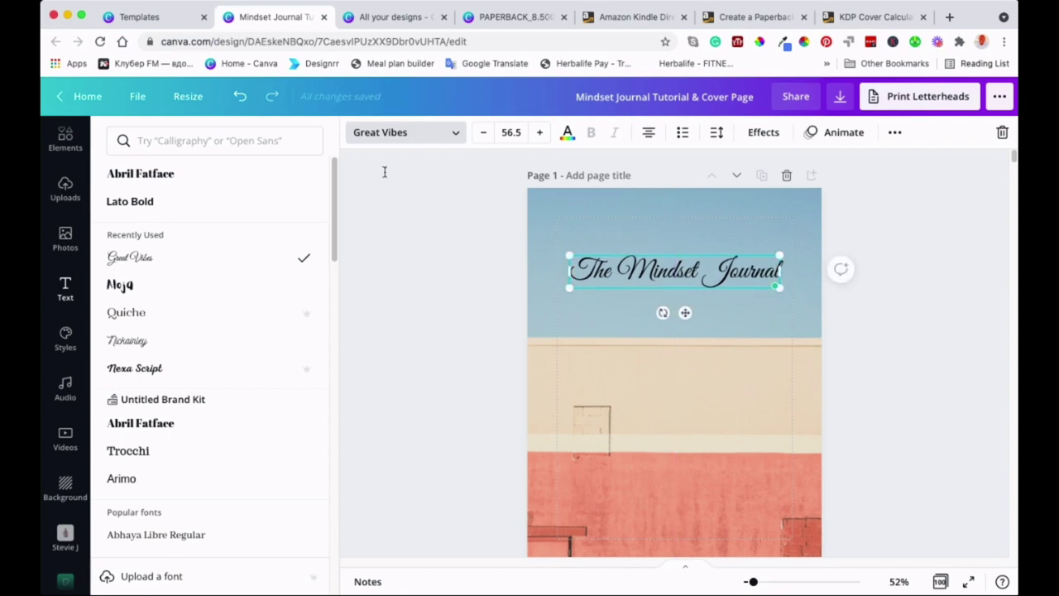
{"action": "left_click", "coordinate": [139, 98]}
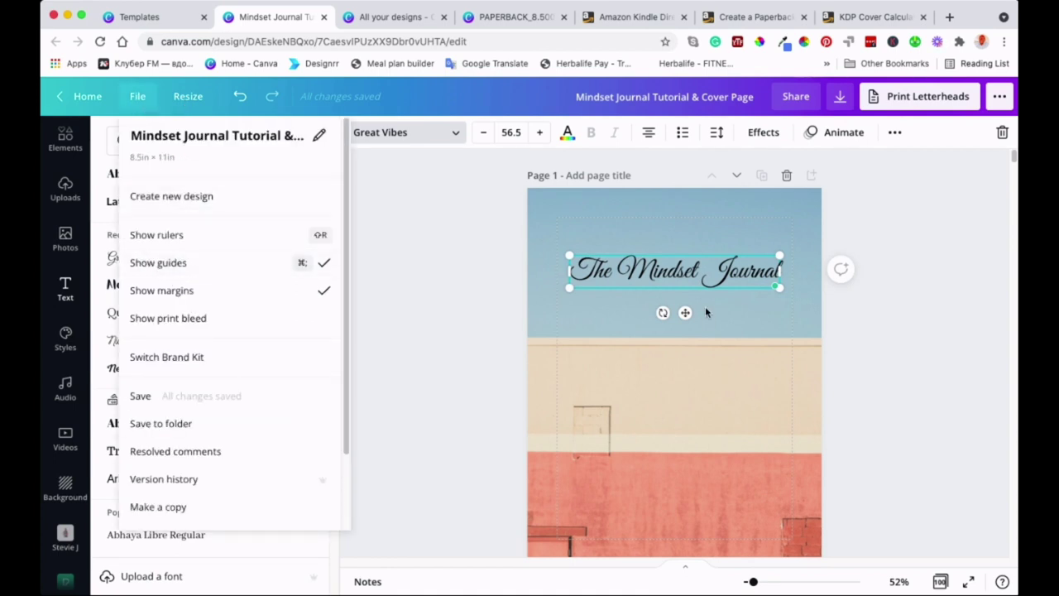
{"action": "left_click_drag", "start_coordinate": [685, 313], "coordinate": [685, 314]}
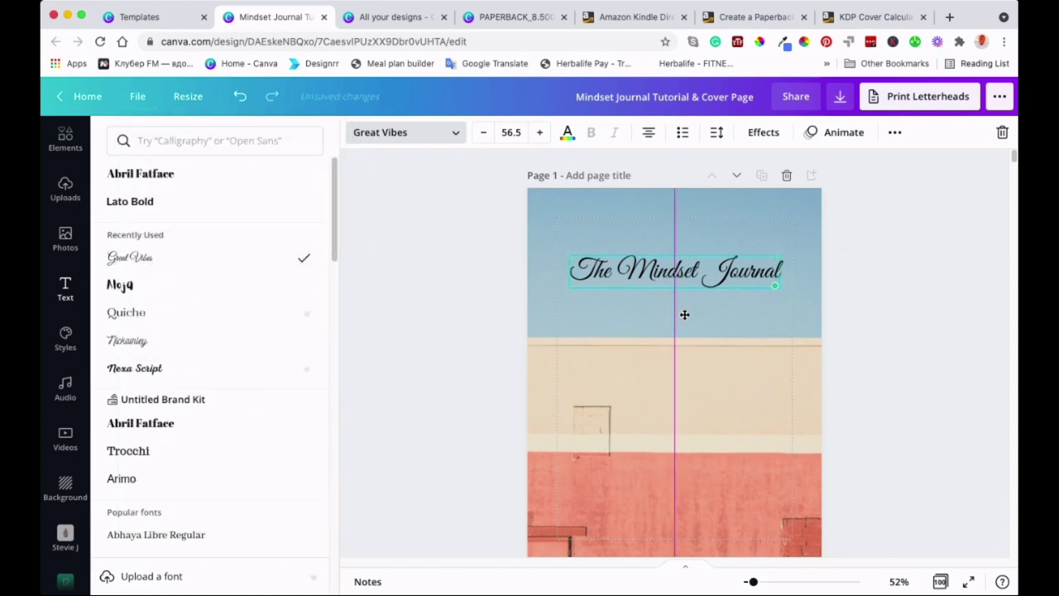
{"action": "left_click_drag", "start_coordinate": [685, 314], "coordinate": [685, 315]}
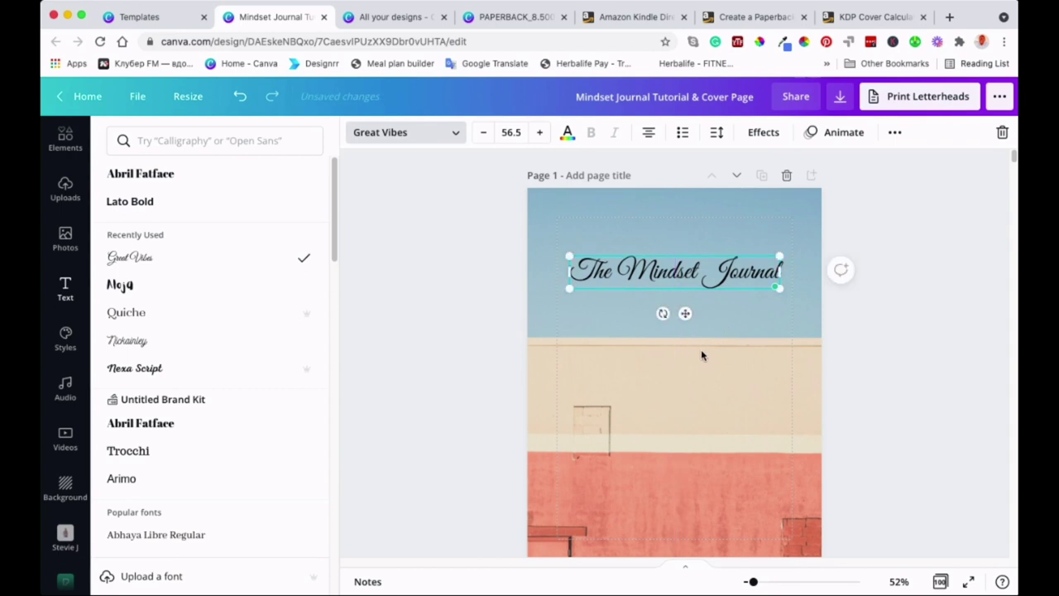
{"action": "key", "text": "Escape"}
{"action": "key", "text": "Escape"}
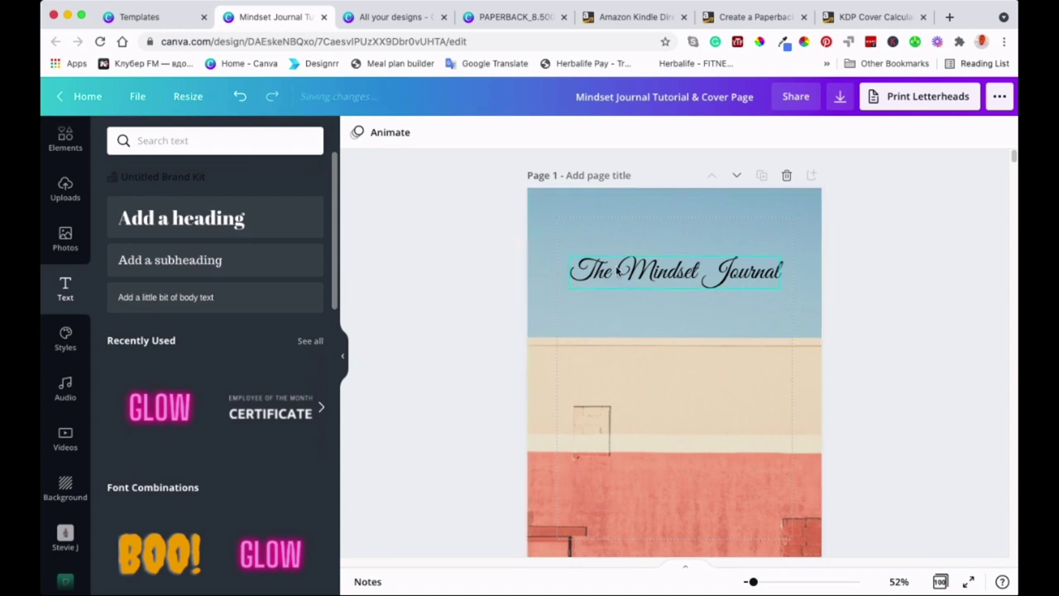
- Apply the Curve shape effect to the cover title and reduce the curve to a gentle arc
{"action": "left_click", "coordinate": [617, 272]}
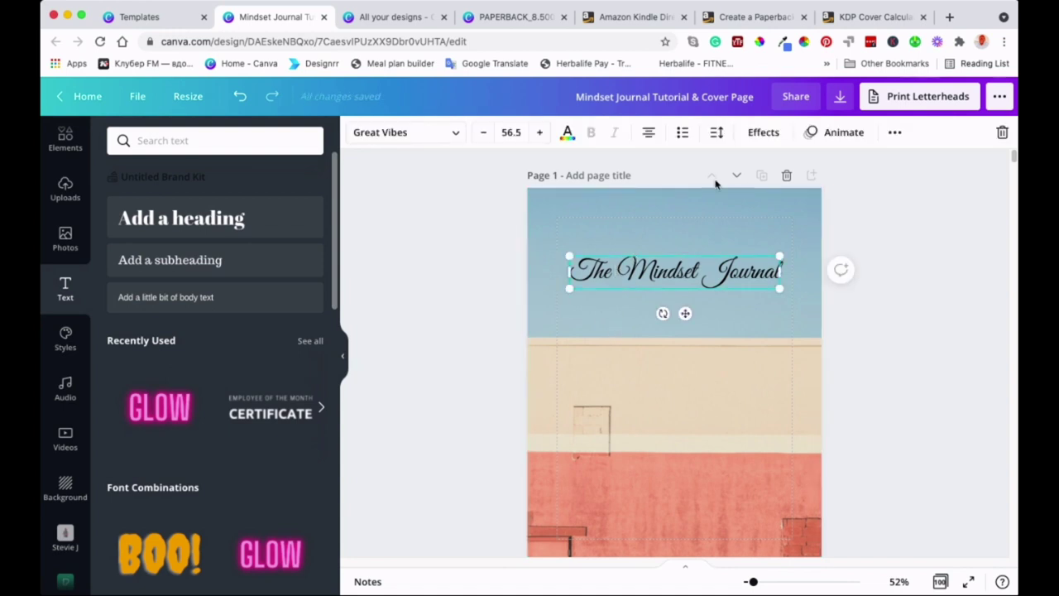
{"action": "left_click", "coordinate": [765, 134]}
{"action": "left_click", "coordinate": [203, 534]}
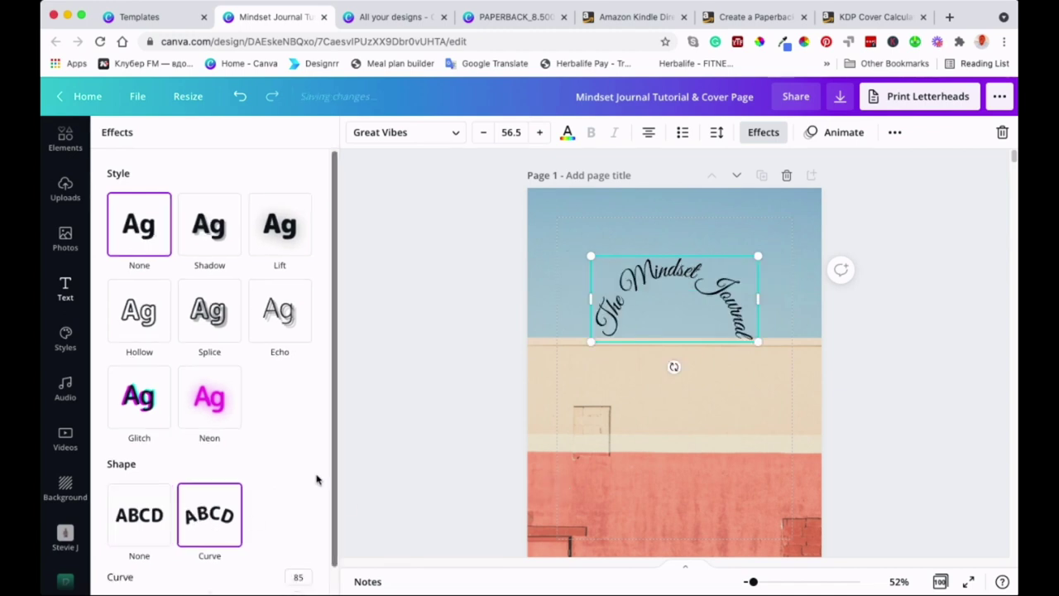
{"action": "scroll", "coordinate": [298, 467], "scroll_direction": "down", "scroll_amount": 1}
{"action": "left_click_drag", "start_coordinate": [293, 568], "coordinate": [249, 567]}
{"action": "left_click_drag", "start_coordinate": [687, 300], "coordinate": [681, 301]}
{"action": "key", "text": "super+z"}
{"action": "key", "text": "super+z"}
- Enlarge the curved cover title to a font size slightly above 57.5 and deselect it
{"action": "left_click", "coordinate": [539, 132]}
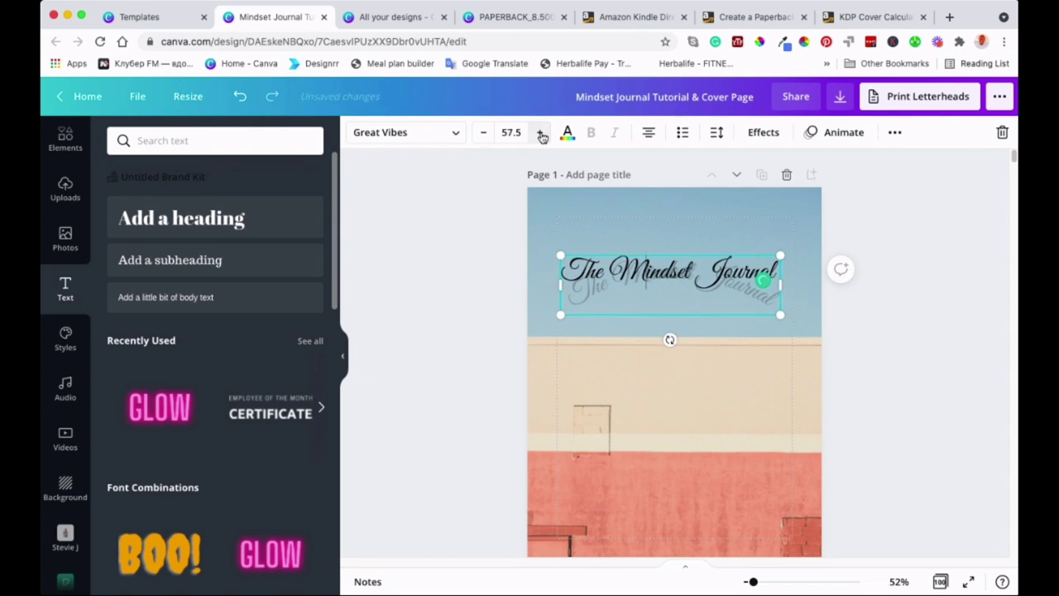
{"action": "left_click", "coordinate": [539, 132]}
{"action": "left_click", "coordinate": [540, 132]}
{"action": "left_click", "coordinate": [539, 133]}
{"action": "left_click", "coordinate": [542, 205]}
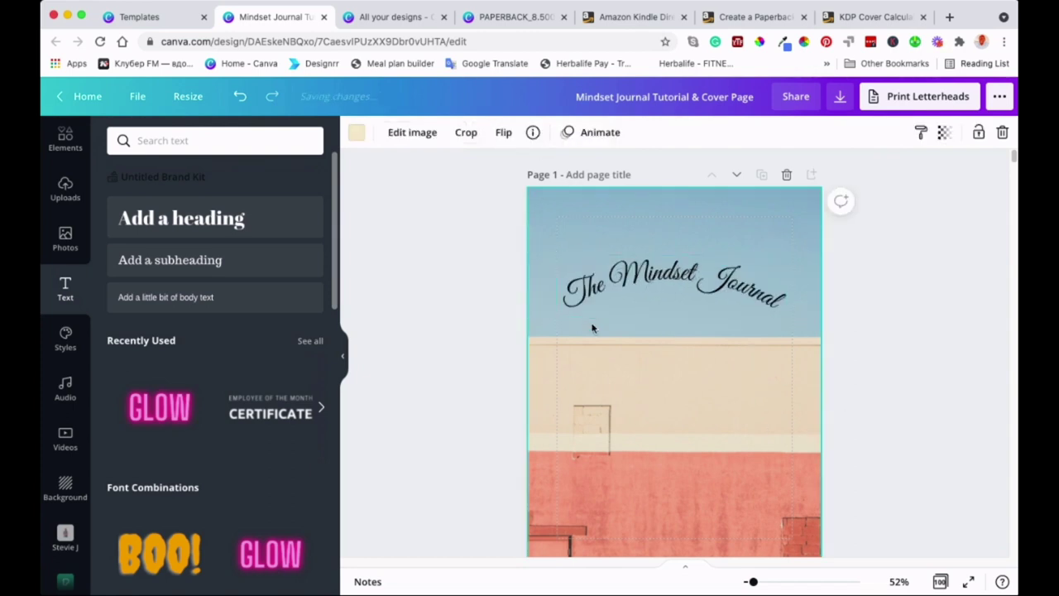
- Look over the finished cover and the lined interior pages up to page 8
{"action": "scroll", "coordinate": [687, 378], "scroll_direction": "down", "scroll_amount": 3}
{"action": "scroll", "coordinate": [686, 378], "scroll_direction": "down", "scroll_amount": 2}
{"action": "scroll", "coordinate": [686, 377], "scroll_direction": "up", "scroll_amount": 3}
{"action": "scroll", "coordinate": [687, 377], "scroll_direction": "down", "scroll_amount": 2}
{"action": "scroll", "coordinate": [686, 377], "scroll_direction": "down", "scroll_amount": 2}
{"action": "scroll", "coordinate": [685, 379], "scroll_direction": "up", "scroll_amount": 2}
{"action": "scroll", "coordinate": [686, 381], "scroll_direction": "up", "scroll_amount": 4}
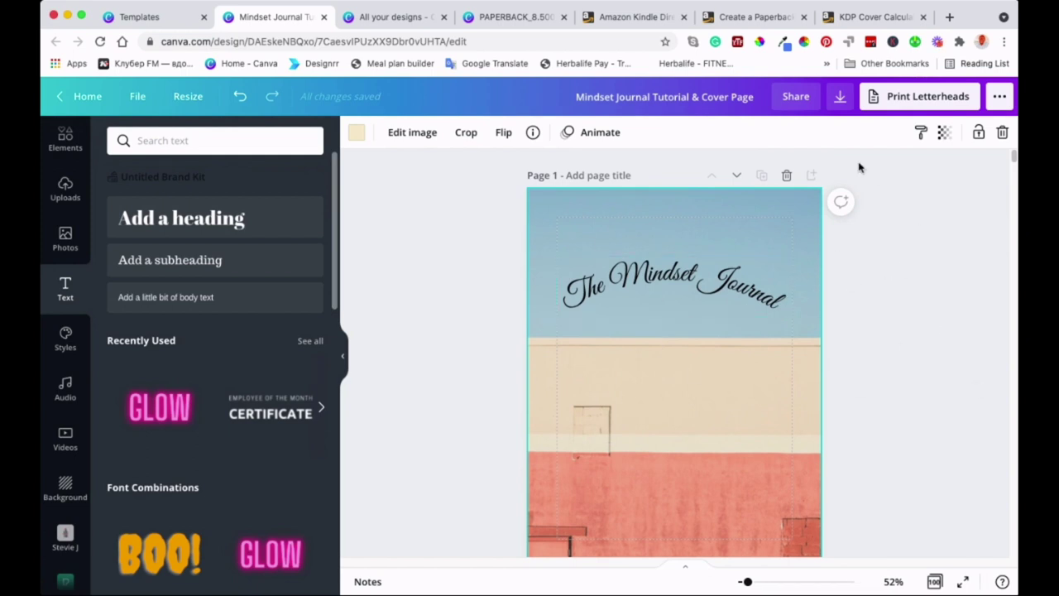
{"action": "left_click", "coordinate": [840, 97]}
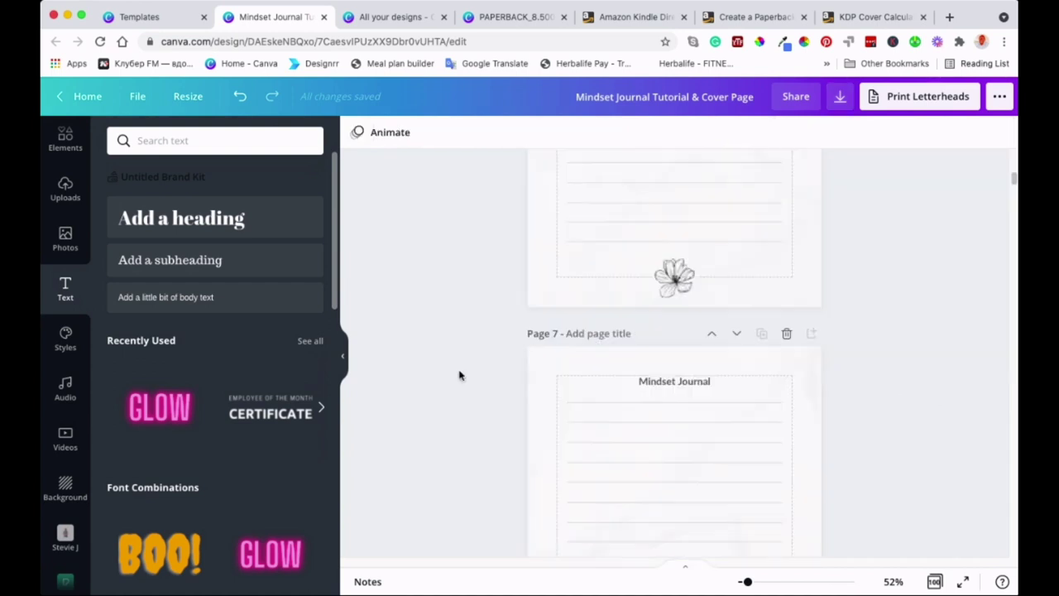
{"action": "scroll", "coordinate": [459, 375], "scroll_direction": "down", "scroll_amount": 10}
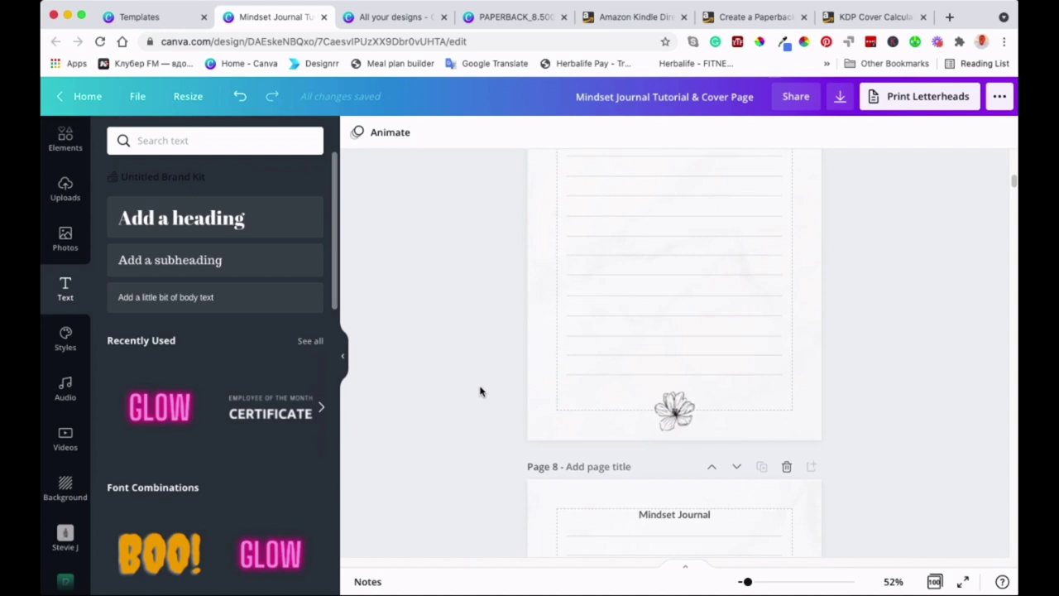
{"action": "scroll", "coordinate": [492, 381], "scroll_direction": "up", "scroll_amount": 2}
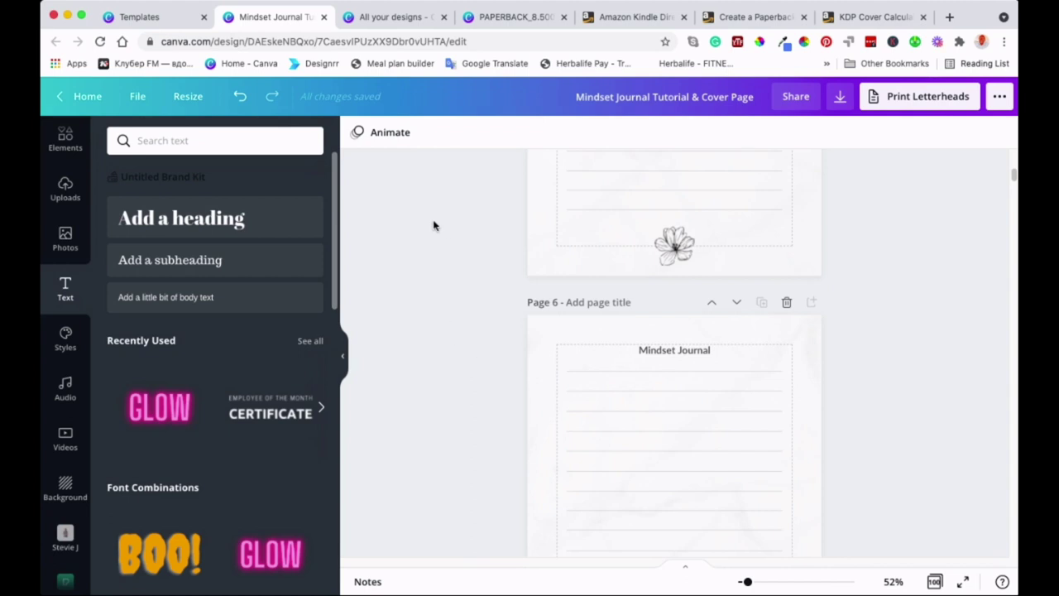
- Collapse the side panel to widen the canvas and return to the cover on page 1
{"action": "left_click", "coordinate": [345, 358]}
{"action": "scroll", "coordinate": [759, 303], "scroll_direction": "down", "scroll_amount": 1}
{"action": "scroll", "coordinate": [762, 309], "scroll_direction": "up", "scroll_amount": 15}
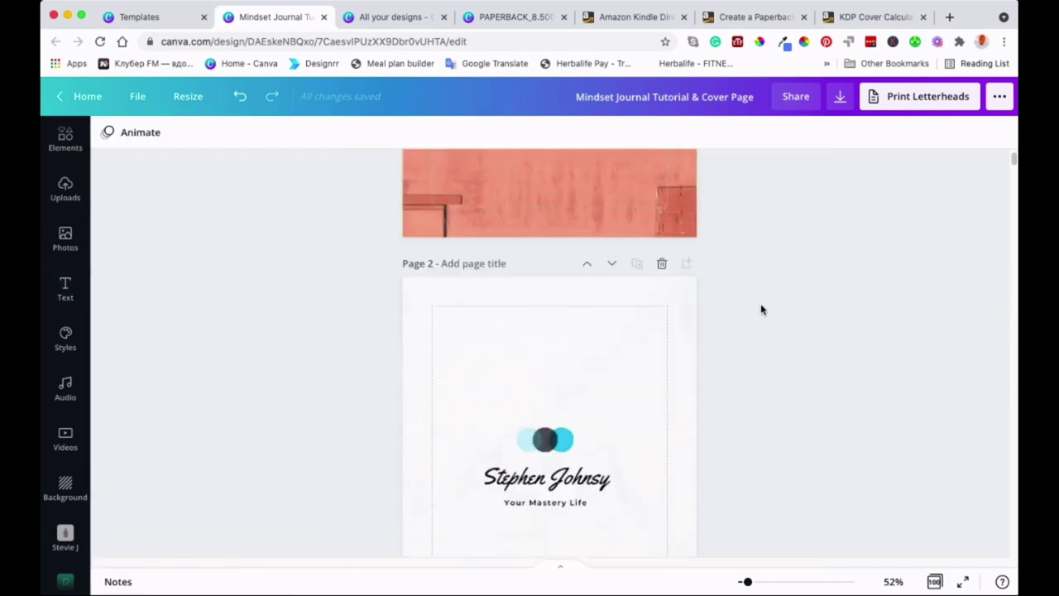
{"action": "scroll", "coordinate": [761, 308], "scroll_direction": "up", "scroll_amount": 4}
{"action": "scroll", "coordinate": [761, 305], "scroll_direction": "down", "scroll_amount": 1}
{"action": "scroll", "coordinate": [760, 305], "scroll_direction": "up", "scroll_amount": 1}
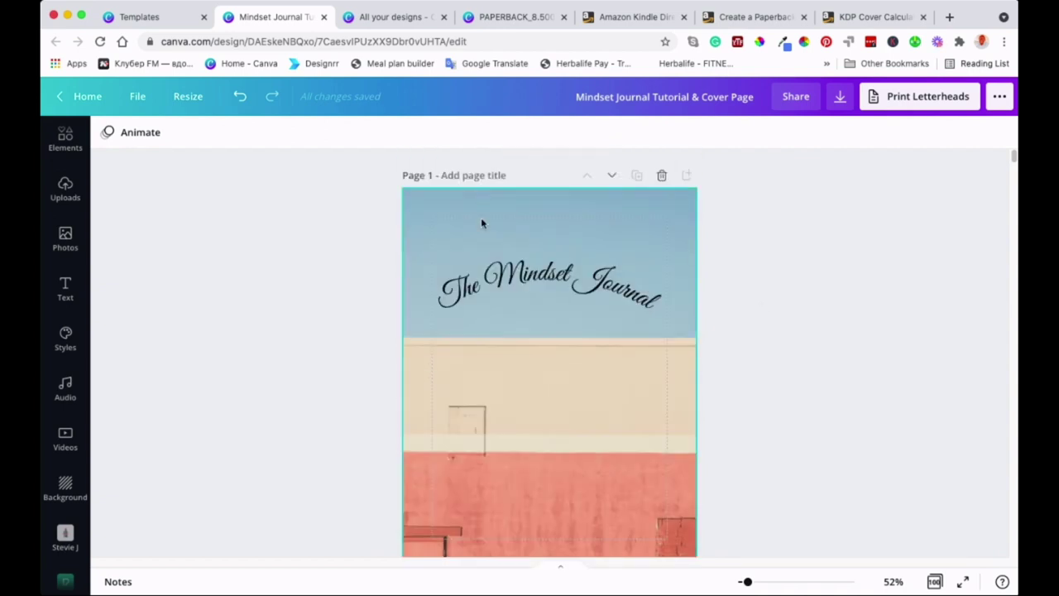
- Review the journal pages from the cover through the ownership page to the lined pages, ending back at the cover
{"action": "scroll", "coordinate": [688, 339], "scroll_direction": "down", "scroll_amount": 3}
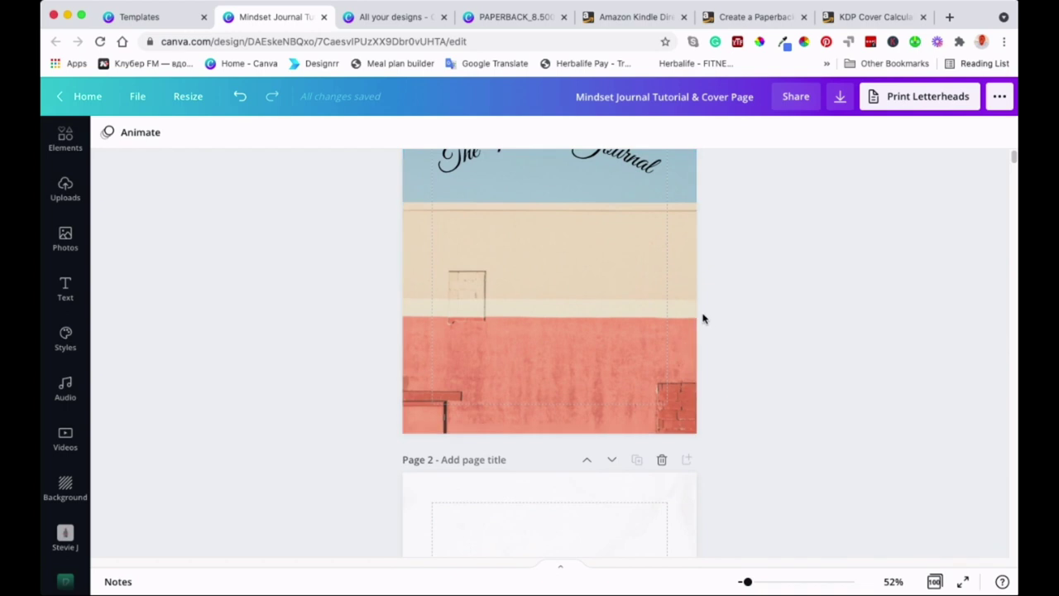
{"action": "scroll", "coordinate": [680, 402], "scroll_direction": "down", "scroll_amount": 9}
{"action": "scroll", "coordinate": [654, 382], "scroll_direction": "down", "scroll_amount": 4}
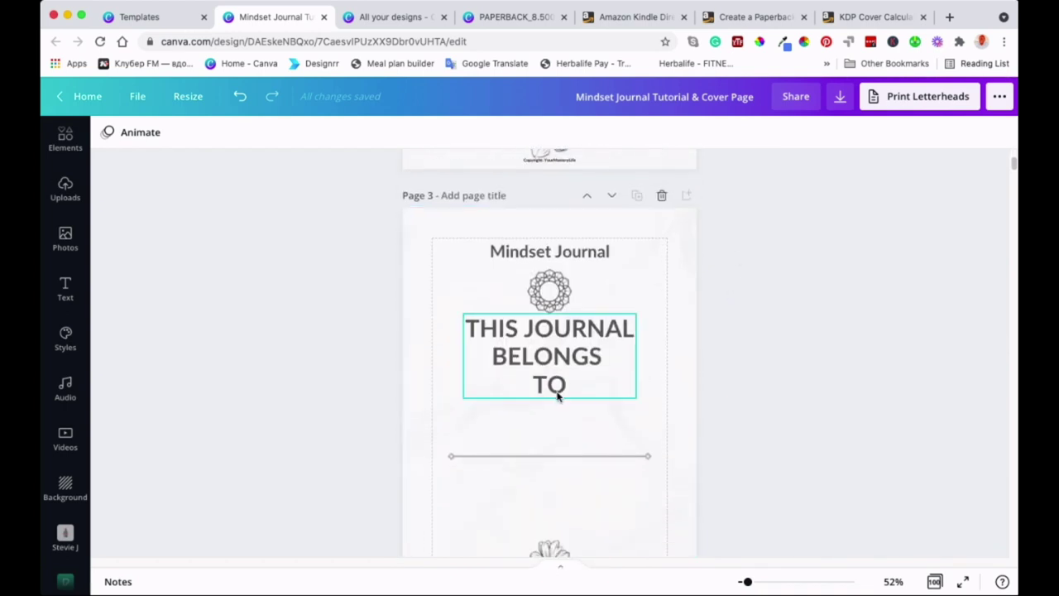
{"action": "scroll", "coordinate": [681, 414], "scroll_direction": "down", "scroll_amount": 10}
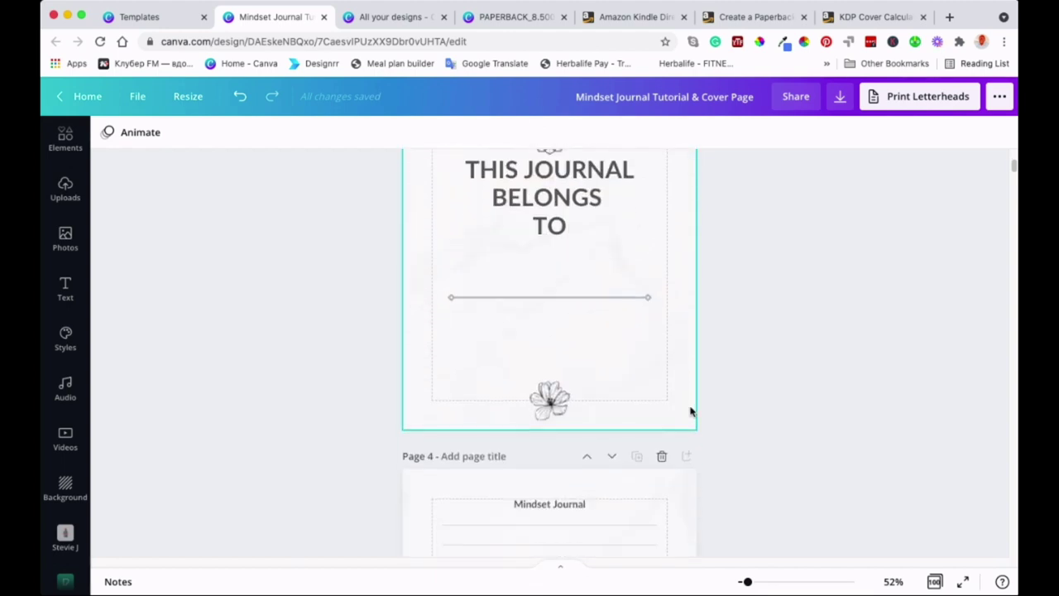
{"action": "scroll", "coordinate": [515, 326], "scroll_direction": "down", "scroll_amount": 1}
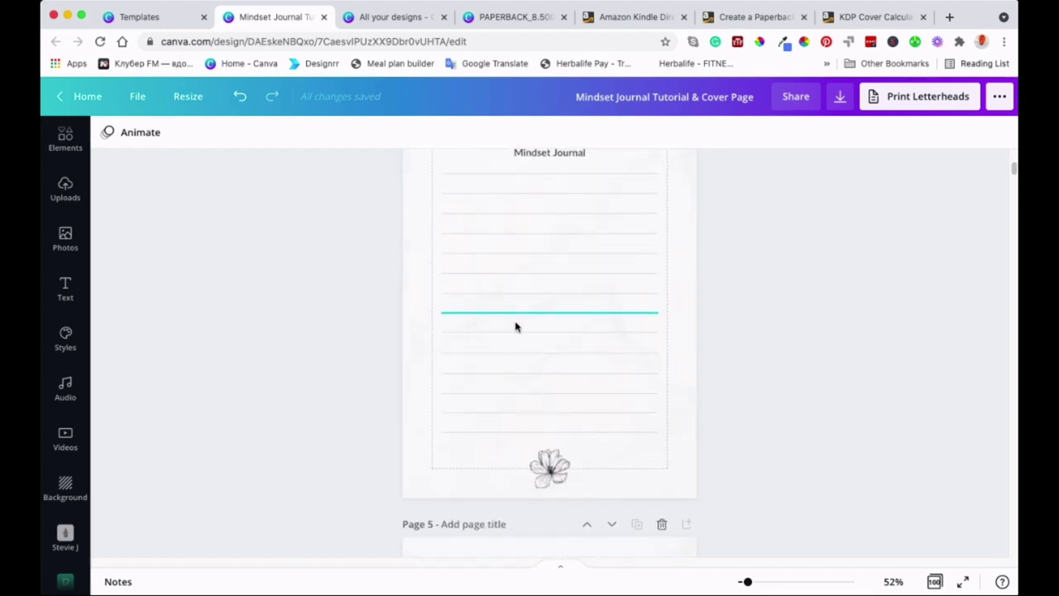
{"action": "scroll", "coordinate": [533, 501], "scroll_direction": "down", "scroll_amount": 6}
{"action": "scroll", "coordinate": [533, 502], "scroll_direction": "up", "scroll_amount": 20}
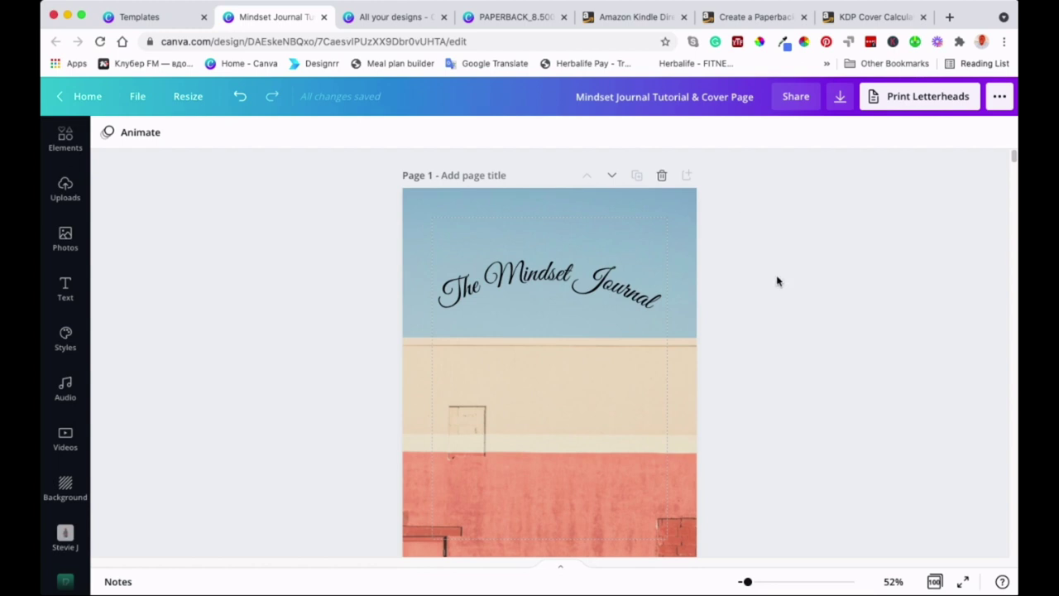
- Switch to the Kindle Direct Publishing bookshelf and look over the options for creating a new title
{"action": "key", "text": "ctrl+Tab"}
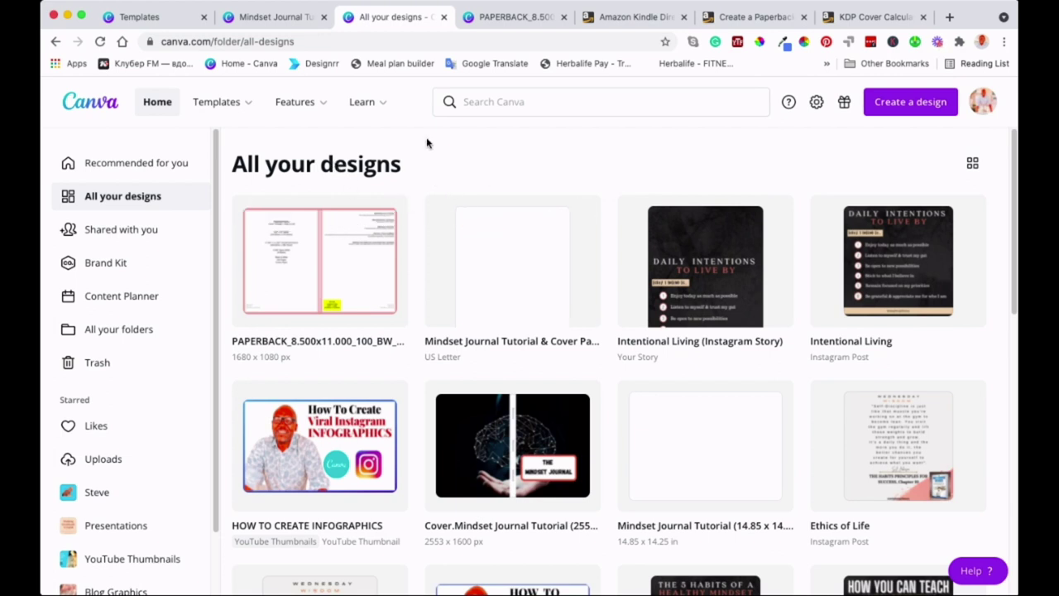
{"action": "left_click", "coordinate": [629, 20]}
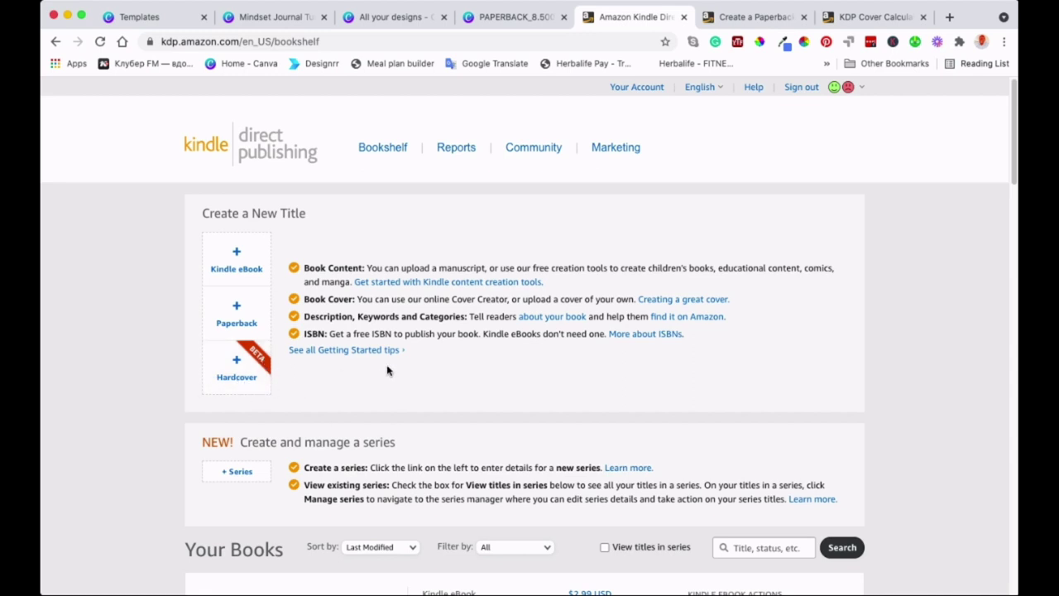
{"action": "scroll", "coordinate": [393, 375], "scroll_direction": "down", "scroll_amount": 1}
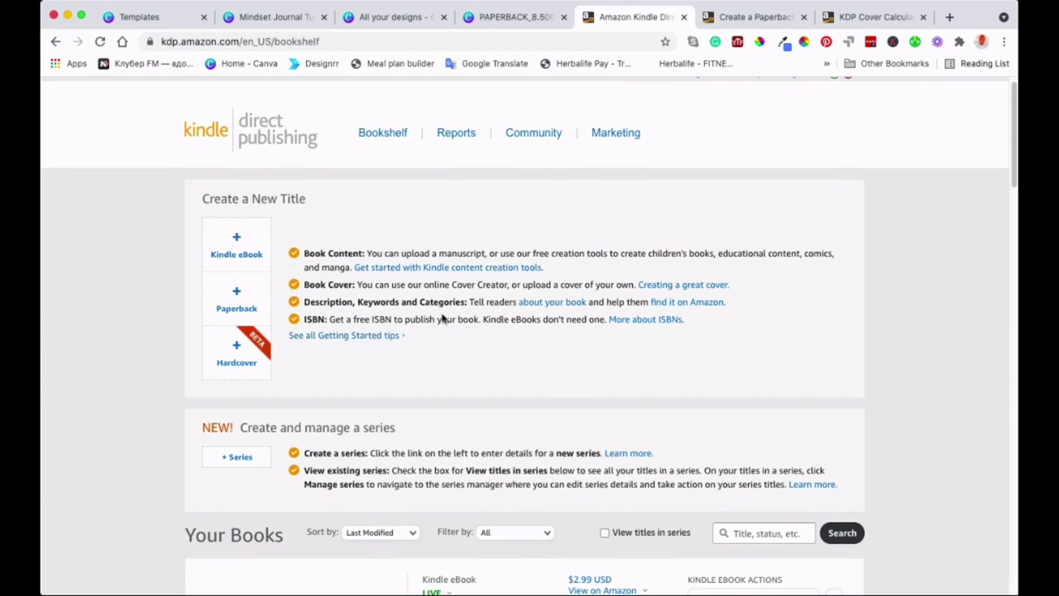
{"action": "scroll", "coordinate": [484, 320], "scroll_direction": "down", "scroll_amount": 2}
{"action": "scroll", "coordinate": [485, 321], "scroll_direction": "up", "scroll_amount": 3}
{"action": "scroll", "coordinate": [483, 318], "scroll_direction": "down", "scroll_amount": 4}
{"action": "scroll", "coordinate": [484, 317], "scroll_direction": "down", "scroll_amount": 2}
{"action": "scroll", "coordinate": [482, 317], "scroll_direction": "up", "scroll_amount": 4}
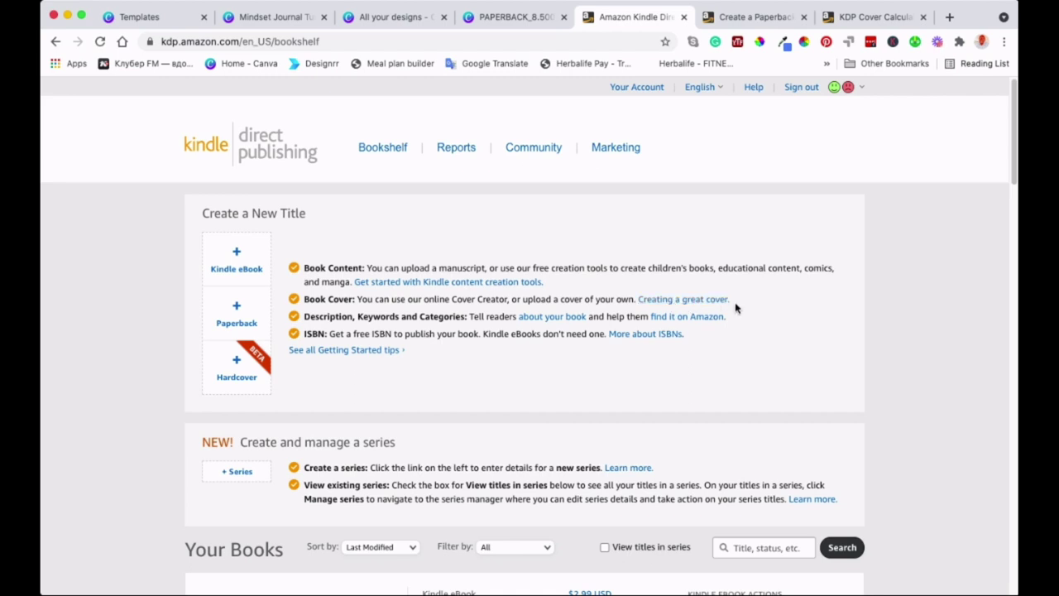
- Read through the Create a Paperback Cover help page, including its numbered cover layout diagram
{"action": "left_click", "coordinate": [755, 18]}
{"action": "scroll", "coordinate": [473, 224], "scroll_direction": "up", "scroll_amount": 2}
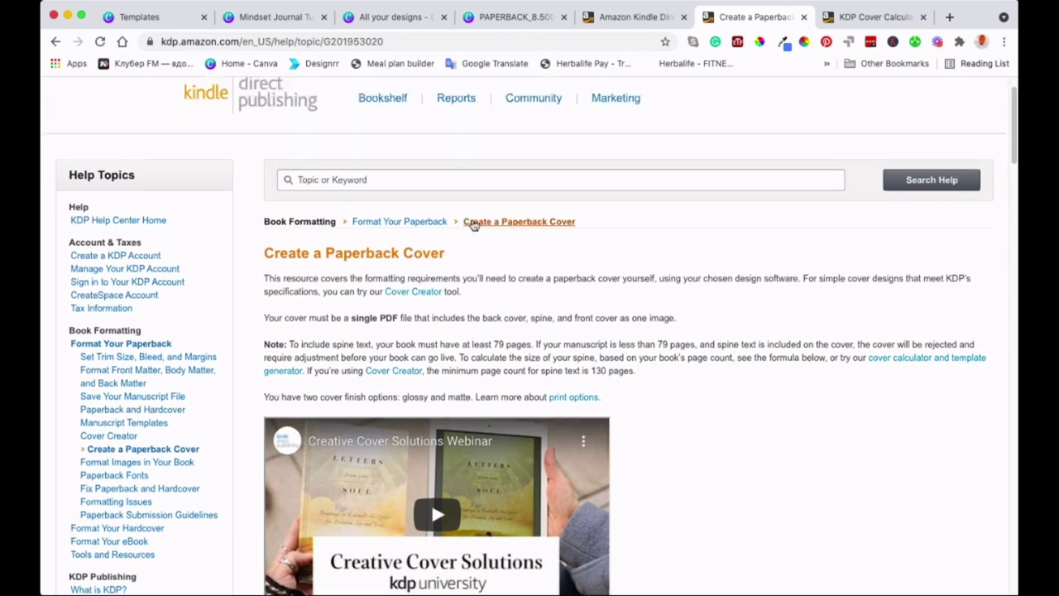
{"action": "scroll", "coordinate": [471, 267], "scroll_direction": "down", "scroll_amount": 2}
{"action": "scroll", "coordinate": [521, 301], "scroll_direction": "down", "scroll_amount": 3}
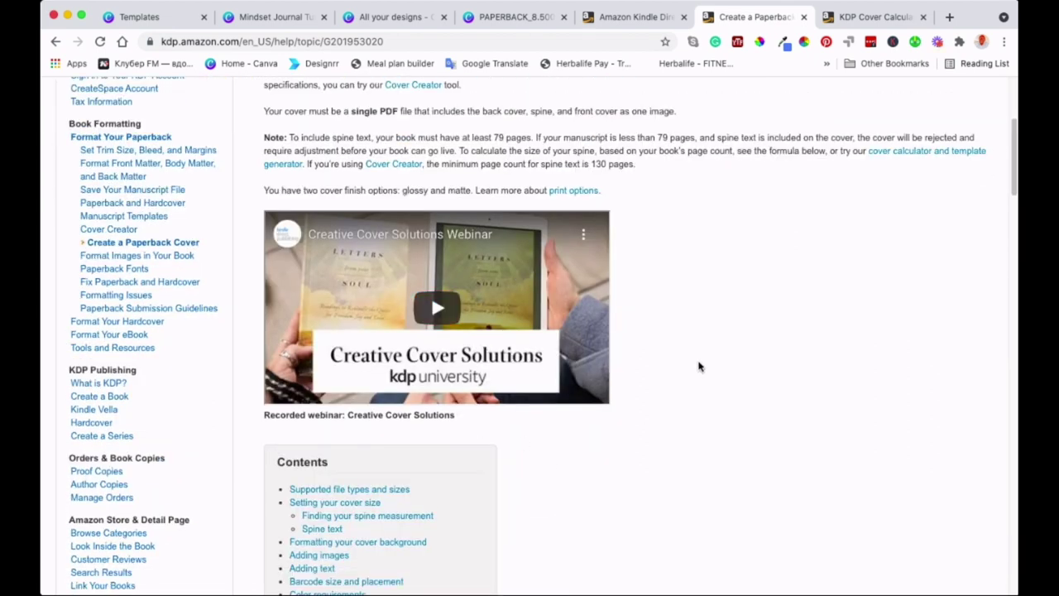
{"action": "scroll", "coordinate": [563, 389], "scroll_direction": "down", "scroll_amount": 10}
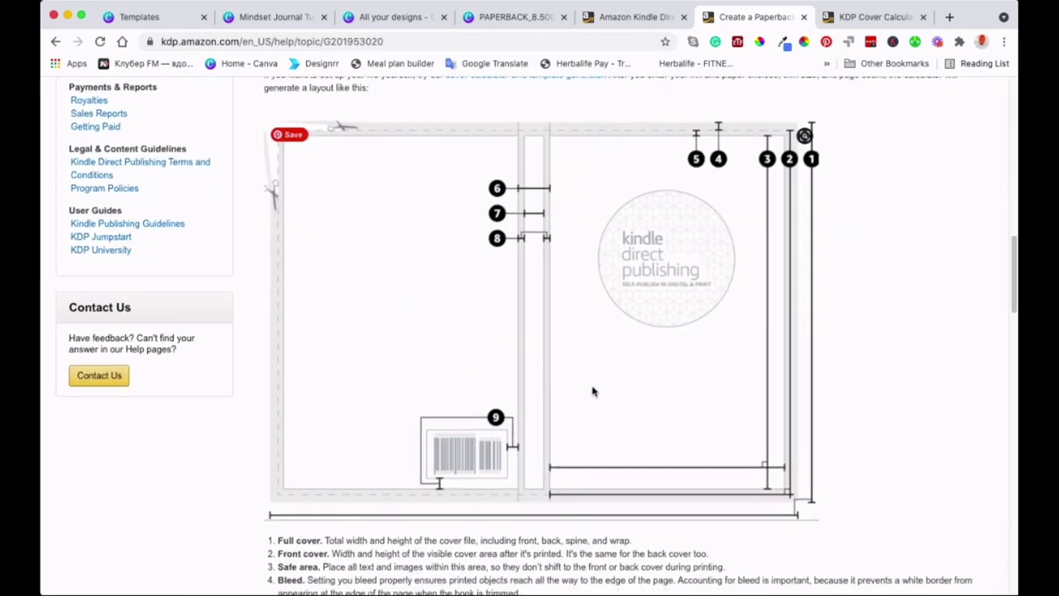
{"action": "scroll", "coordinate": [591, 390], "scroll_direction": "down", "scroll_amount": 6}
{"action": "scroll", "coordinate": [595, 399], "scroll_direction": "up", "scroll_amount": 15}
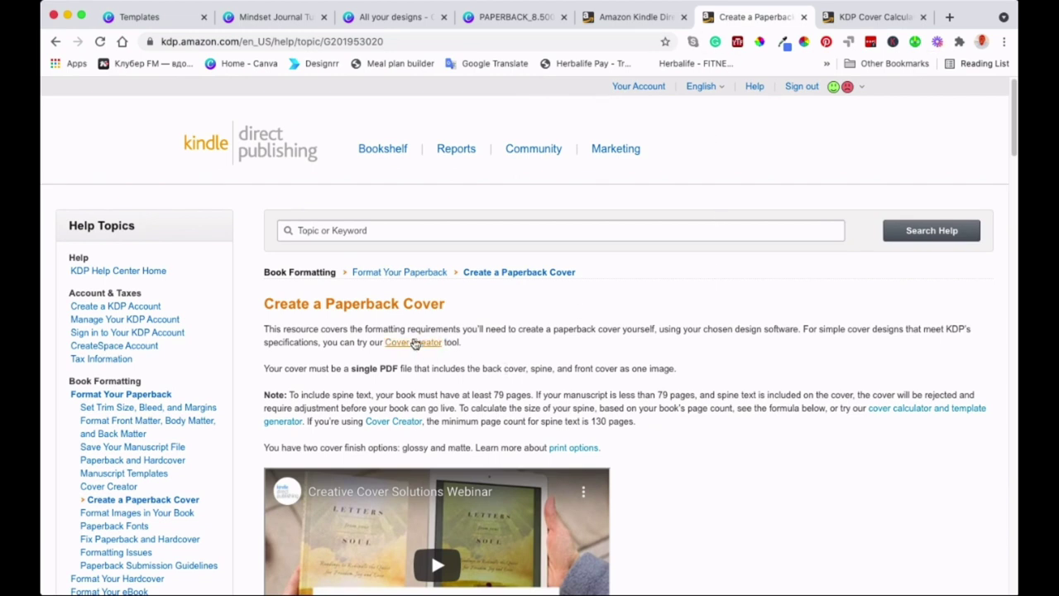
- Examine the KDP print cover calculator's book information form, cover dimension tables and reference layout
{"action": "left_click", "coordinate": [865, 16]}
{"action": "scroll", "coordinate": [411, 302], "scroll_direction": "up", "scroll_amount": 2}
{"action": "scroll", "coordinate": [356, 248], "scroll_direction": "up", "scroll_amount": 2}
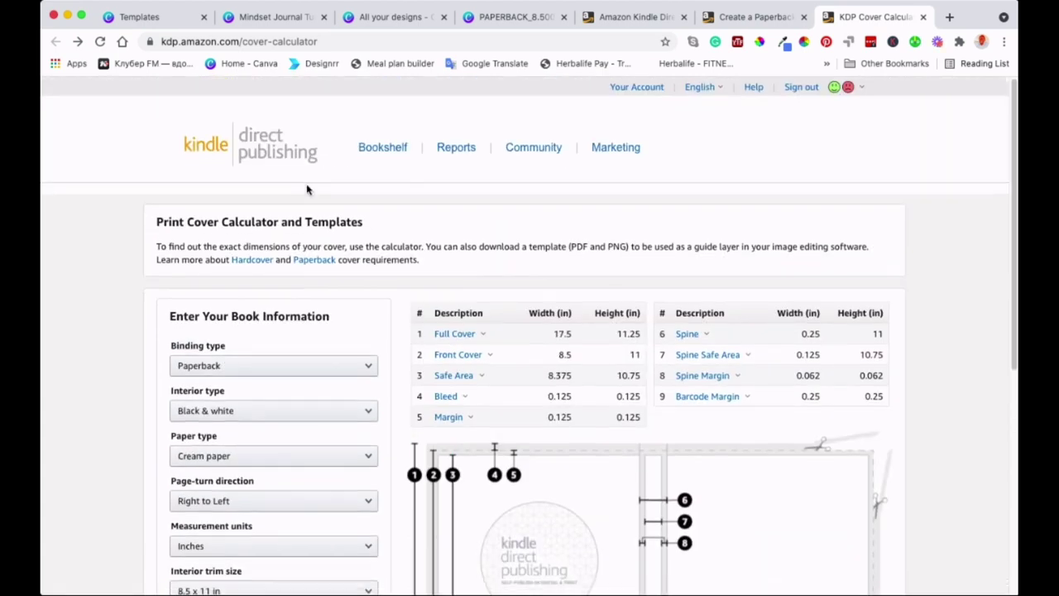
{"action": "mouse_move", "coordinate": [441, 338]}
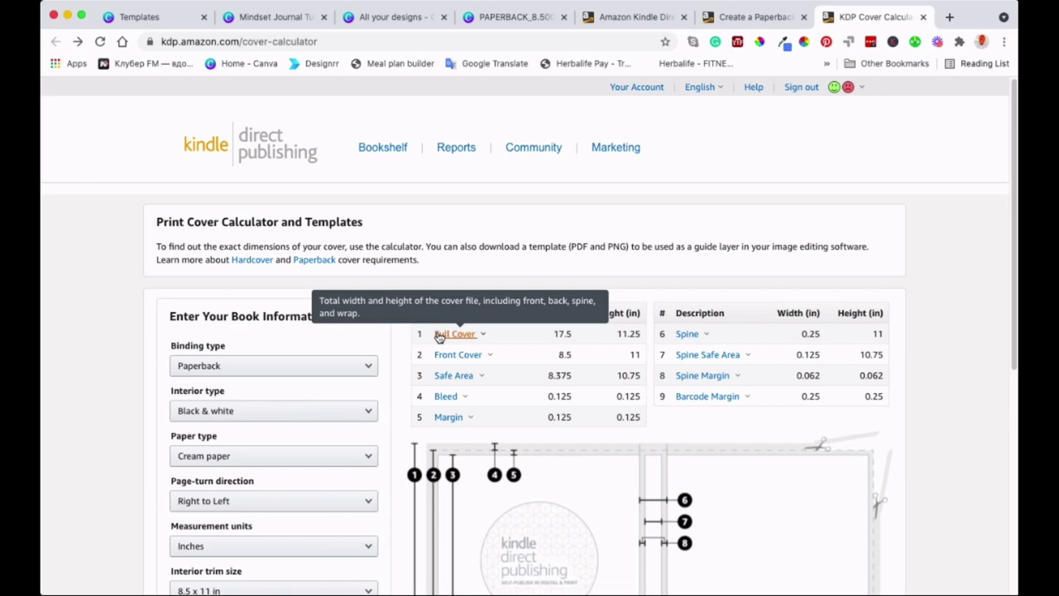
{"action": "scroll", "coordinate": [505, 248], "scroll_direction": "down", "scroll_amount": 2}
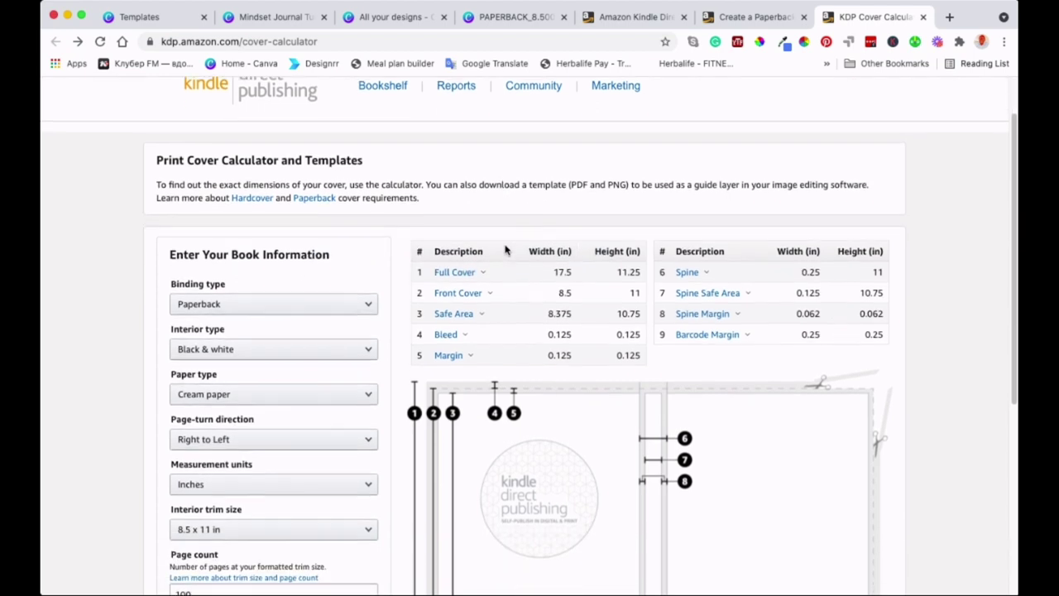
{"action": "scroll", "coordinate": [505, 249], "scroll_direction": "down", "scroll_amount": 2}
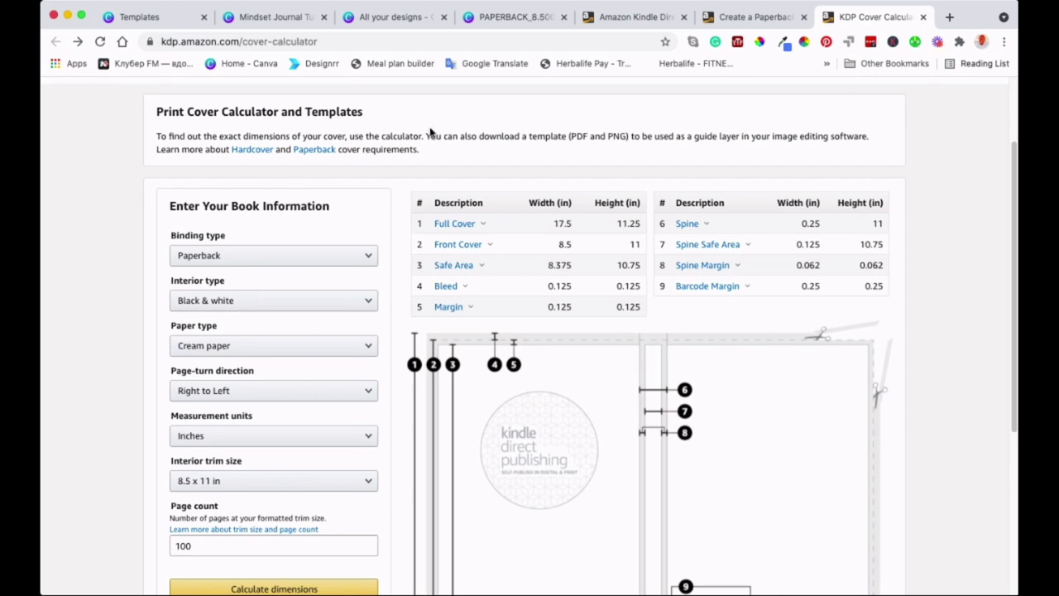
{"action": "scroll", "coordinate": [345, 417], "scroll_direction": "down", "scroll_amount": 3}
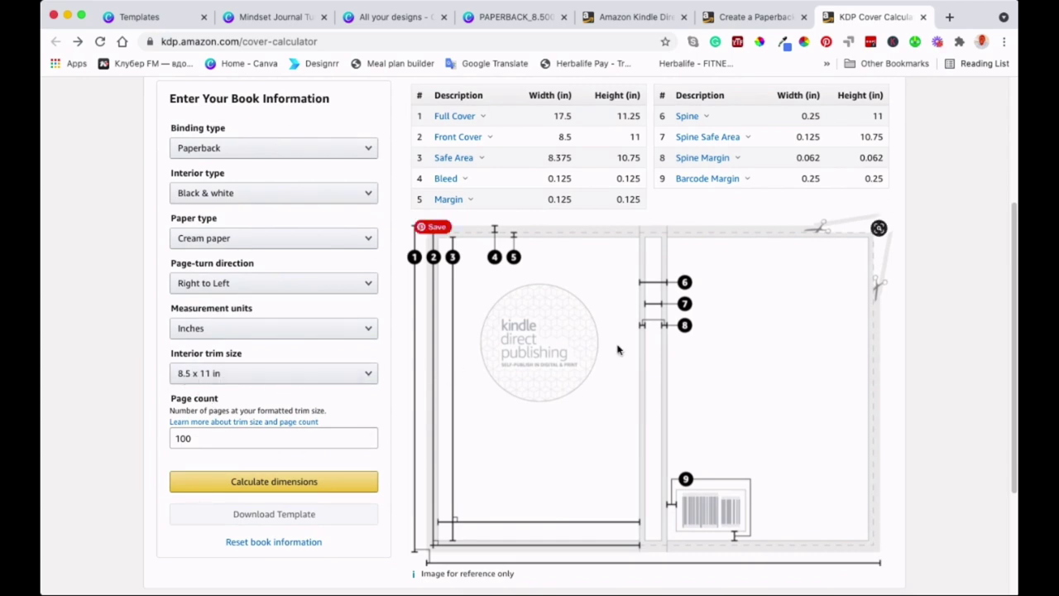
{"action": "scroll", "coordinate": [568, 337], "scroll_direction": "up", "scroll_amount": 5}
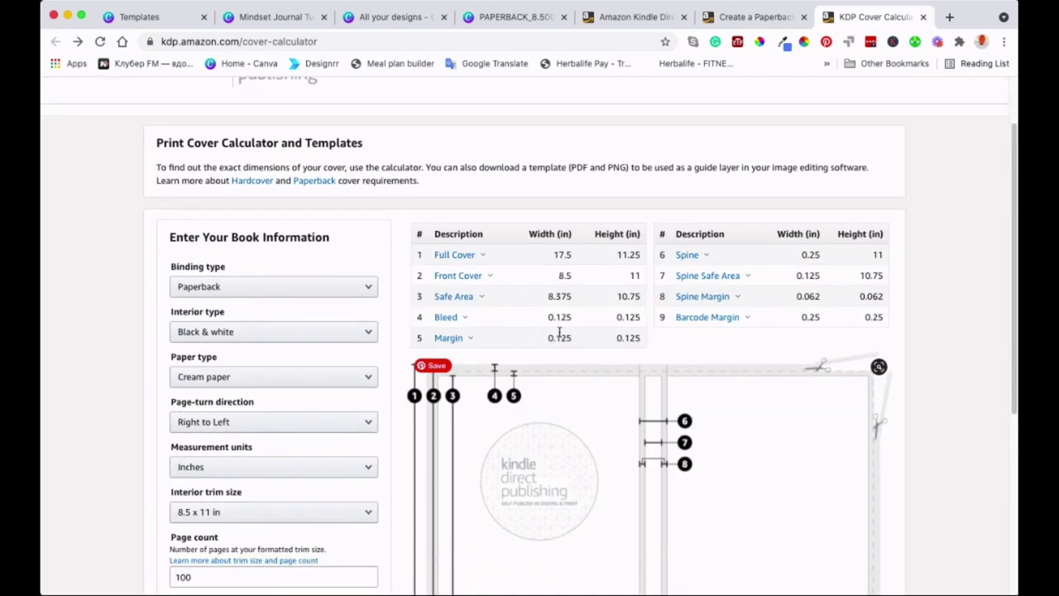
{"action": "scroll", "coordinate": [325, 284], "scroll_direction": "down", "scroll_amount": 2}
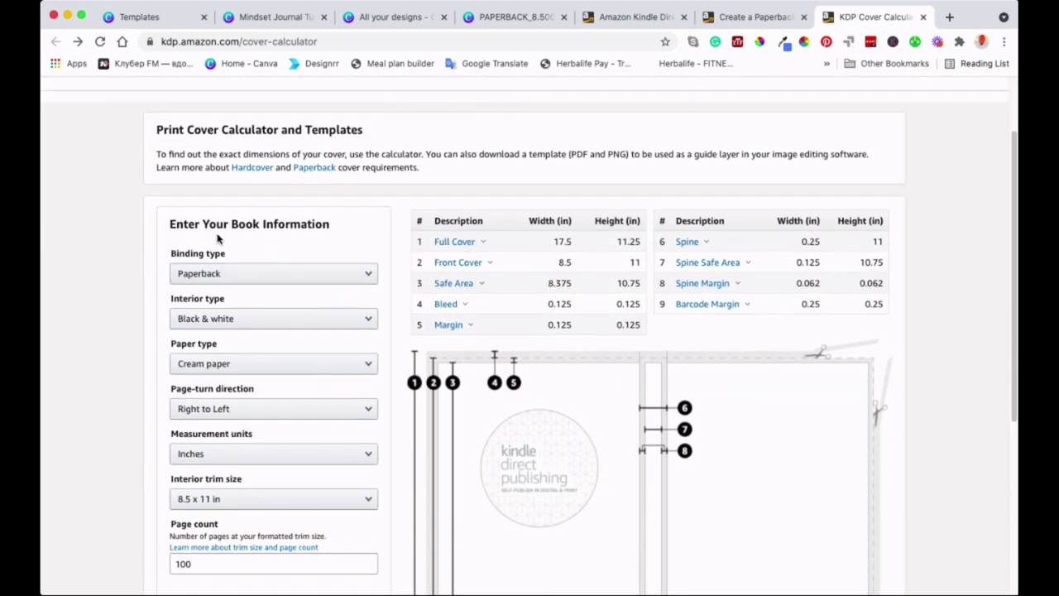
{"action": "scroll", "coordinate": [317, 260], "scroll_direction": "down", "scroll_amount": 2}
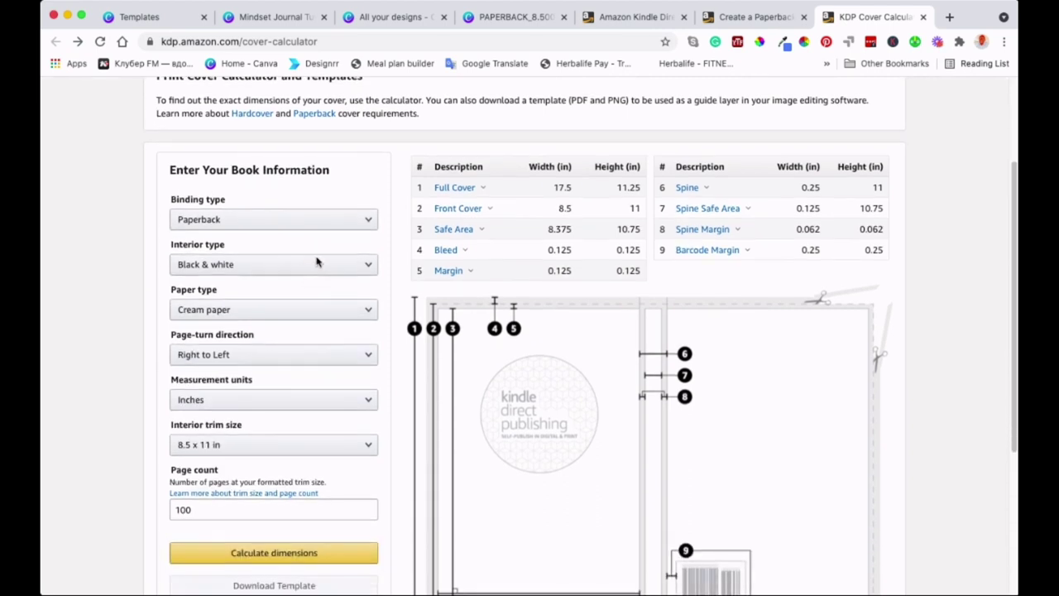
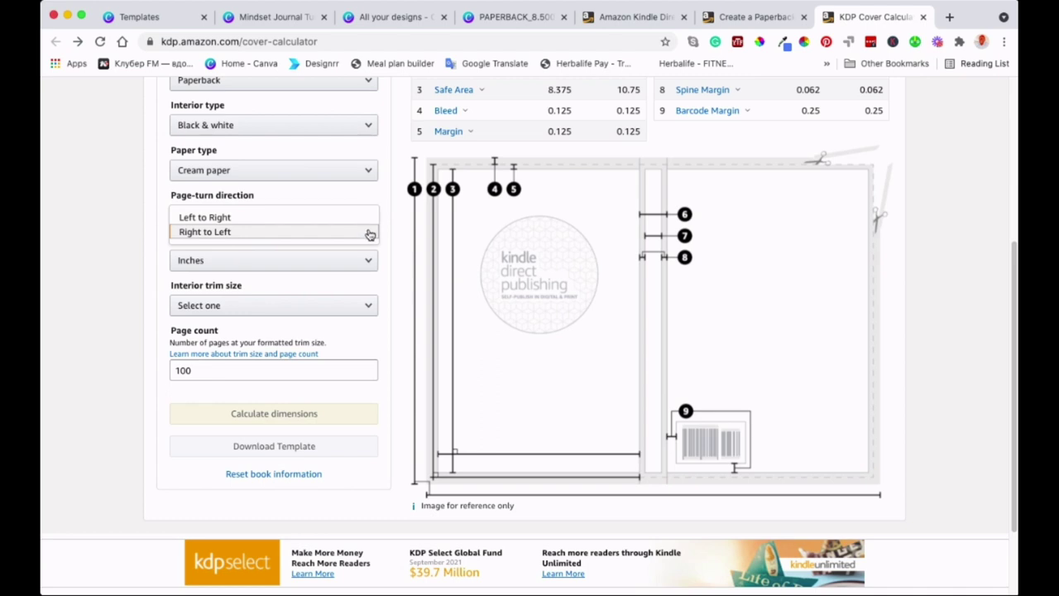
- Keep Right to Left page-turn direction and inches in the cover calculator, and set the interior trim size to 8.5 x 11 in
{"action": "scroll", "coordinate": [343, 245], "scroll_direction": "down", "scroll_amount": 1}
{"action": "left_click", "coordinate": [370, 203]}
{"action": "left_click", "coordinate": [367, 203]}
{"action": "left_click", "coordinate": [386, 190]}
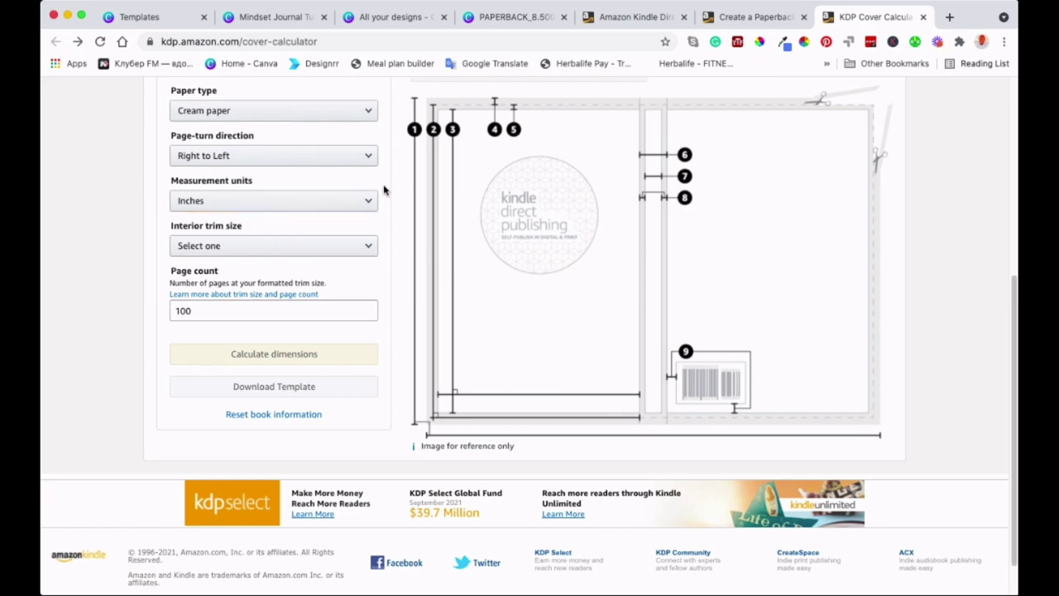
{"action": "left_click", "coordinate": [372, 251]}
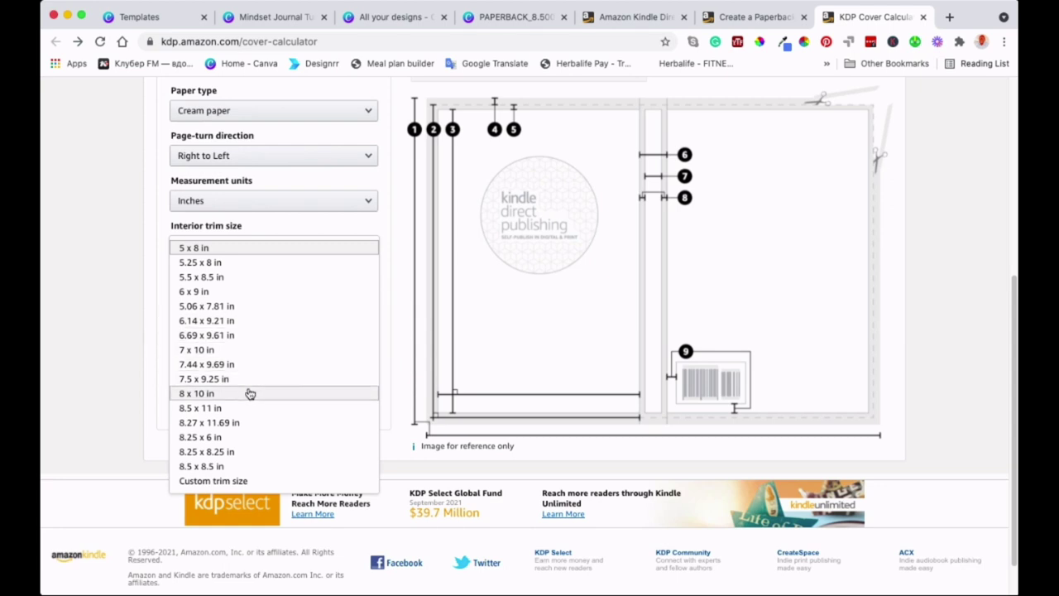
{"action": "left_click", "coordinate": [229, 409]}
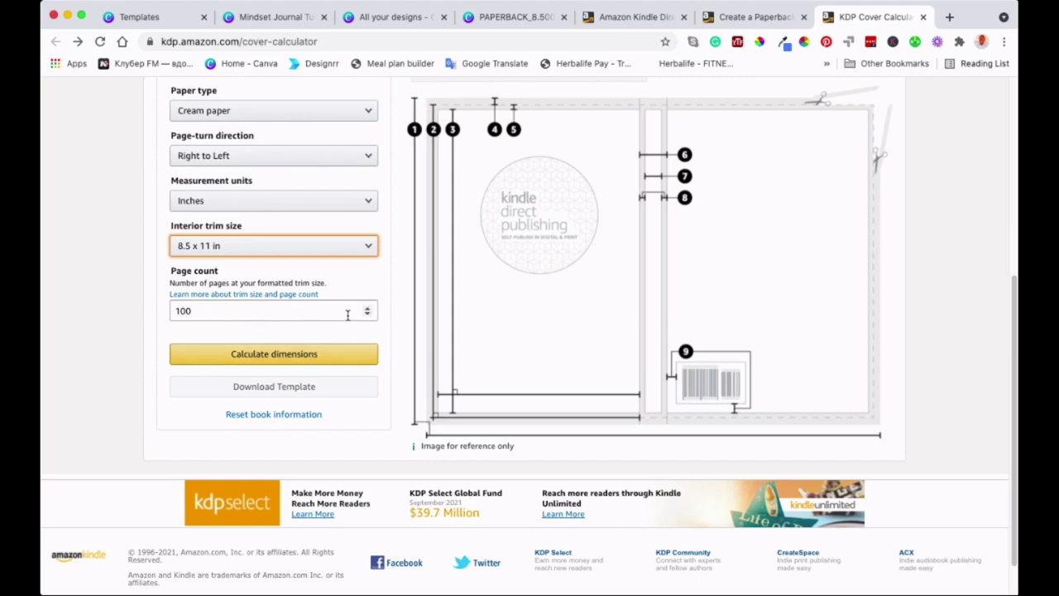
{"action": "scroll", "coordinate": [209, 310], "scroll_direction": "down", "scroll_amount": 1}
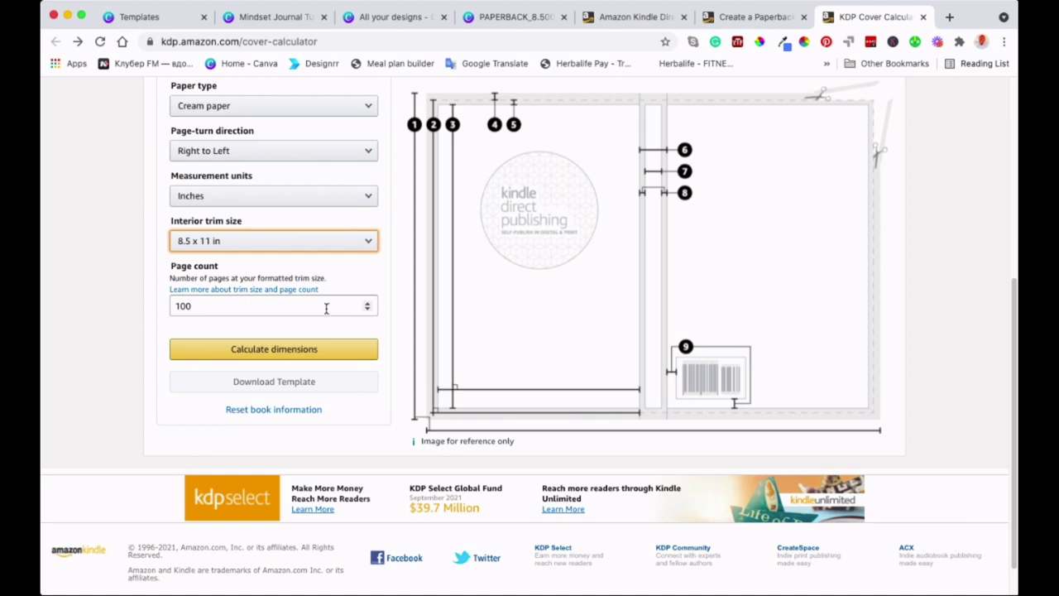
{"action": "left_click", "coordinate": [373, 282]}
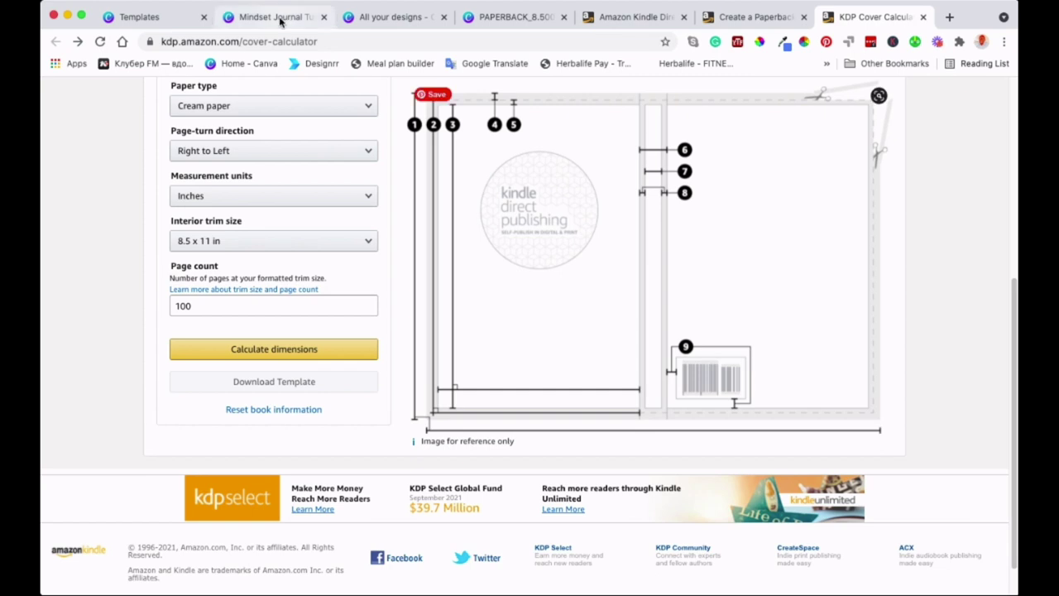
- Open the PAPERBACK_8.500x11.000_100_BW design in Canva and delete its two light-bulb cover images
{"action": "left_click", "coordinate": [389, 19]}
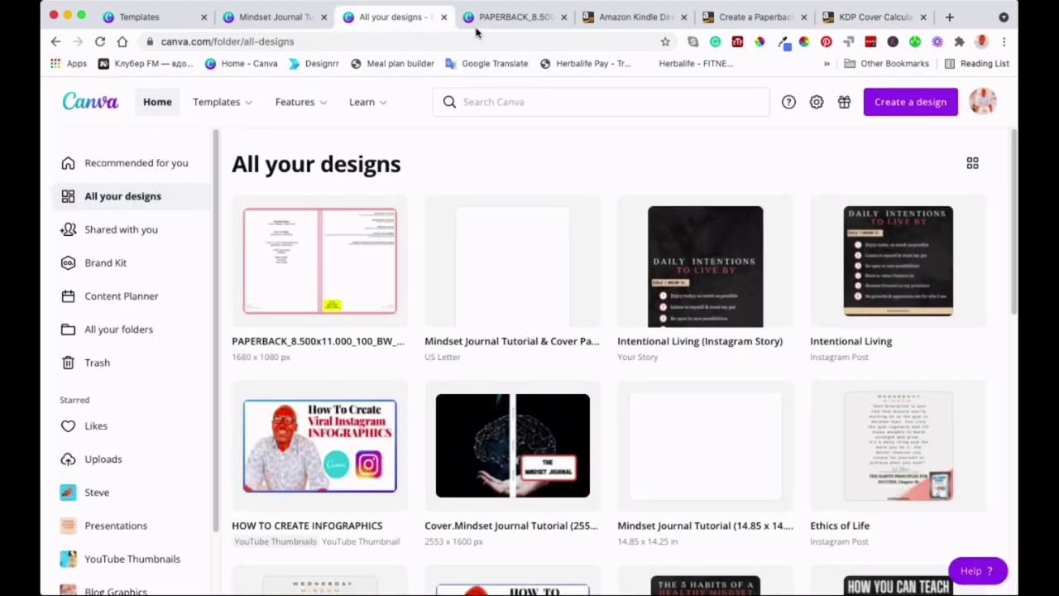
{"action": "left_click", "coordinate": [310, 263]}
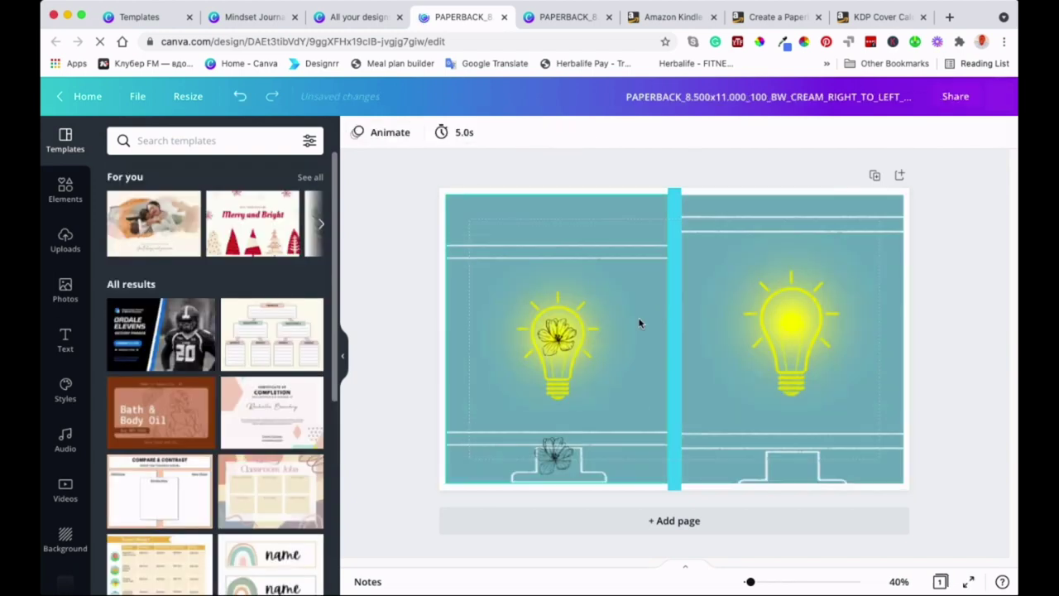
{"action": "left_click", "coordinate": [762, 215]}
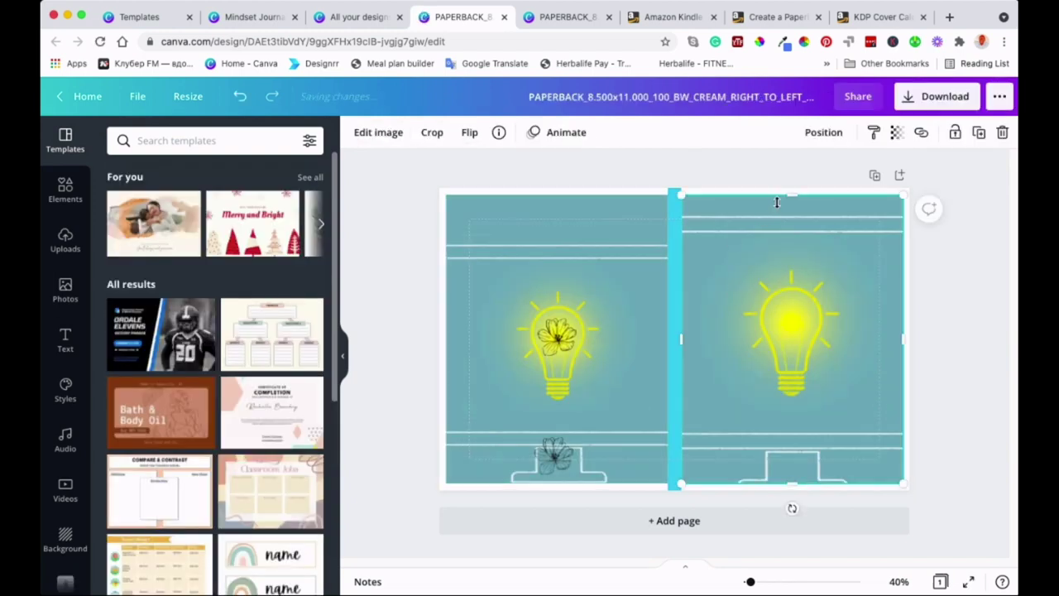
{"action": "key", "text": "Delete"}
{"action": "left_click", "coordinate": [636, 231]}
{"action": "key", "text": "Delete"}
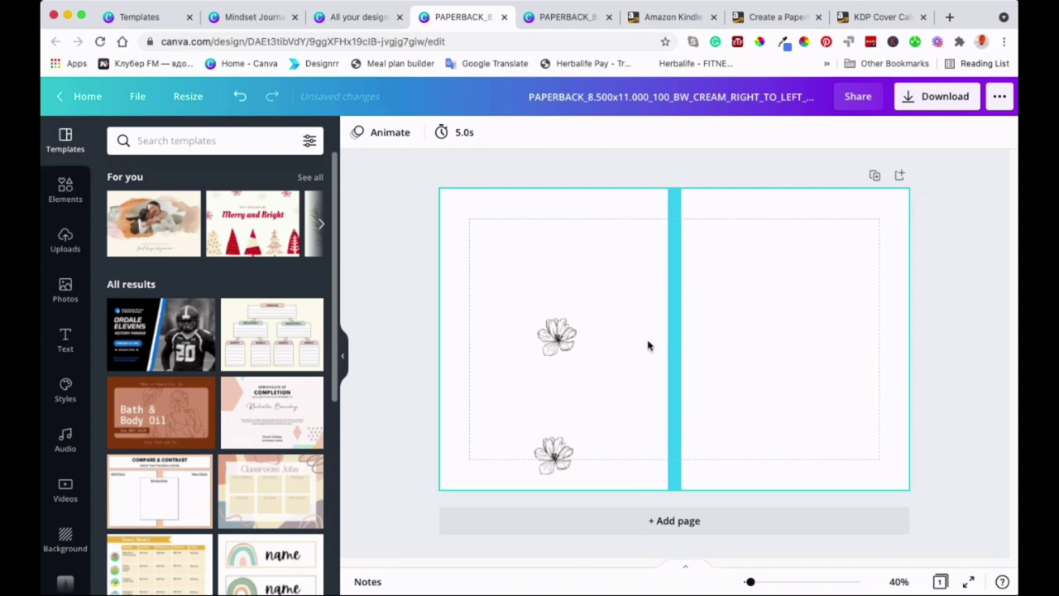
- Delete the two flower drawings and the turquoise spine bar to leave the cover page blank
{"action": "left_click", "coordinate": [565, 331]}
{"action": "key", "text": "Delete"}
{"action": "left_click", "coordinate": [553, 455]}
{"action": "key", "text": "Delete"}
{"action": "left_click", "coordinate": [676, 308]}
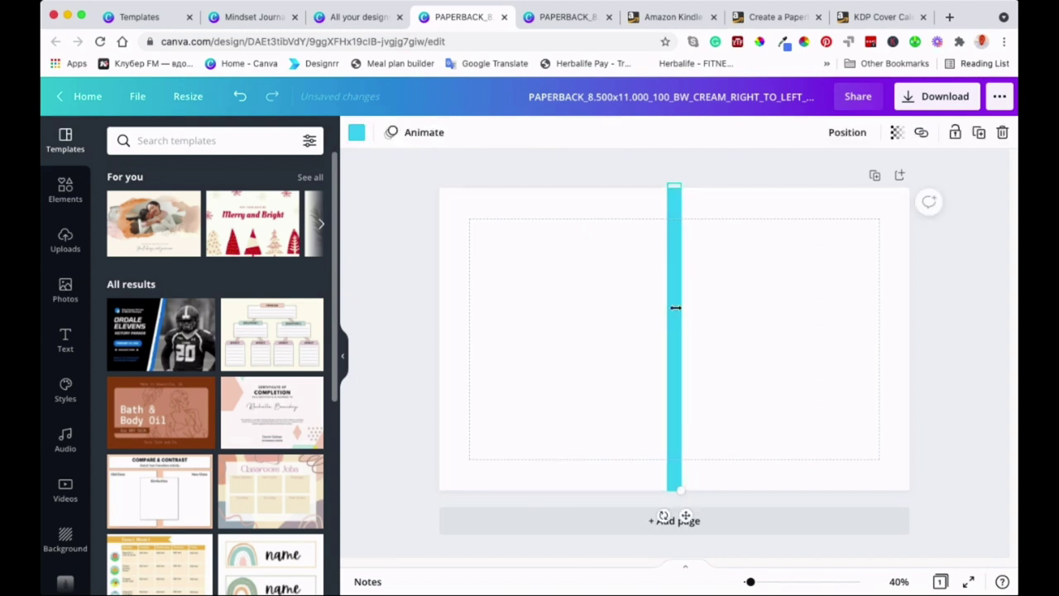
{"action": "key", "text": "Delete"}
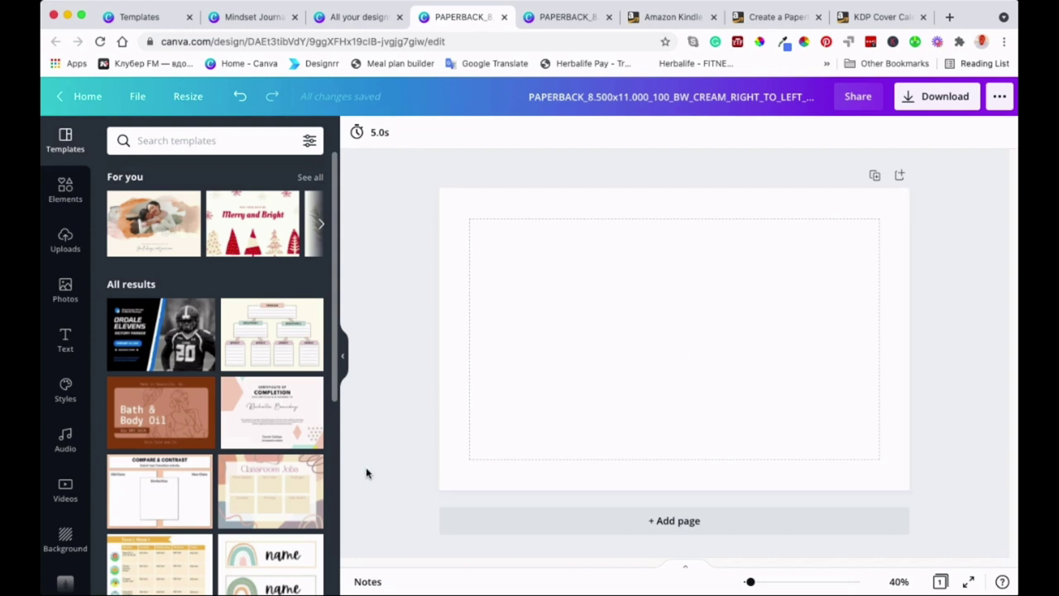
- Apply a solid turquoise background colour to the blank cover page
{"action": "left_click", "coordinate": [66, 538]}
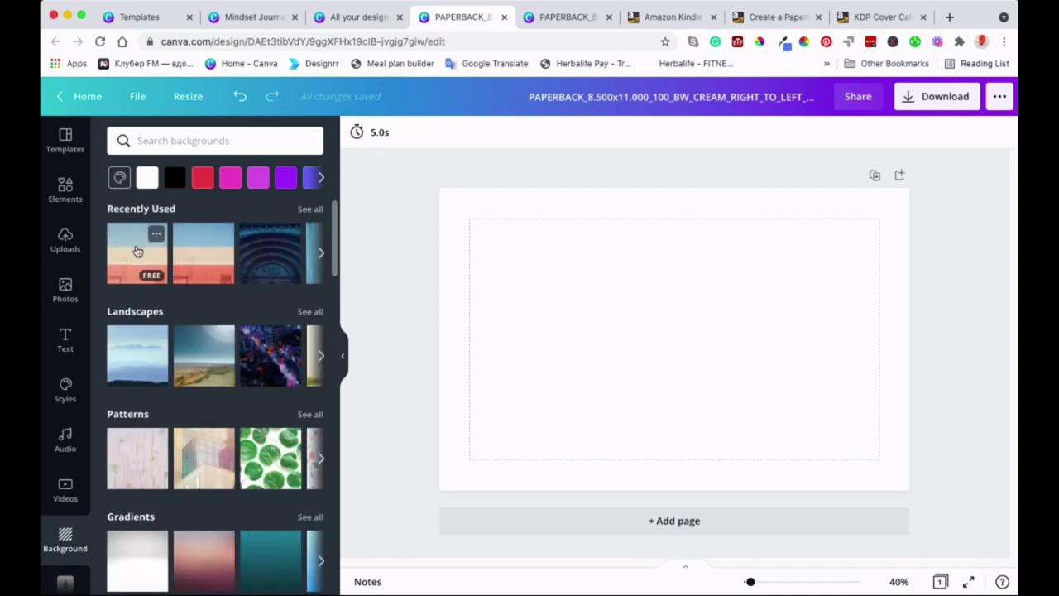
{"action": "left_click", "coordinate": [465, 201]}
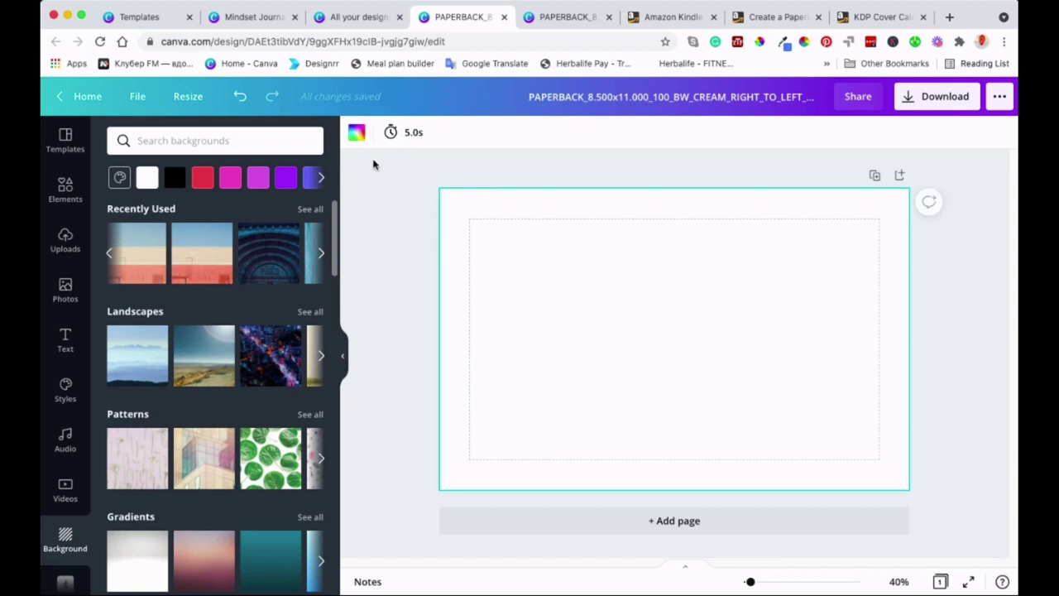
{"action": "left_click", "coordinate": [321, 181]}
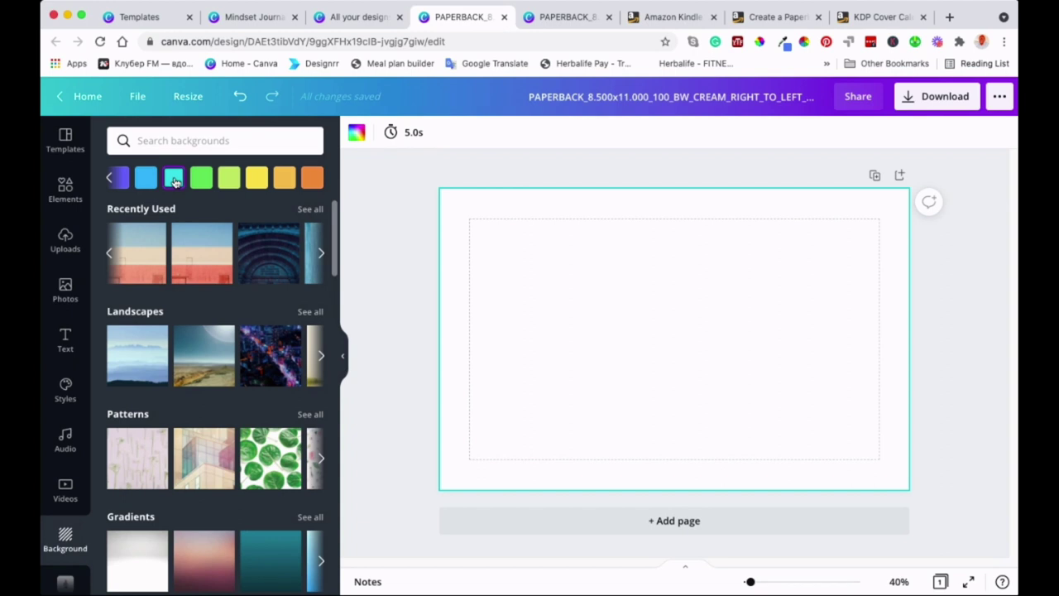
{"action": "left_click", "coordinate": [175, 182]}
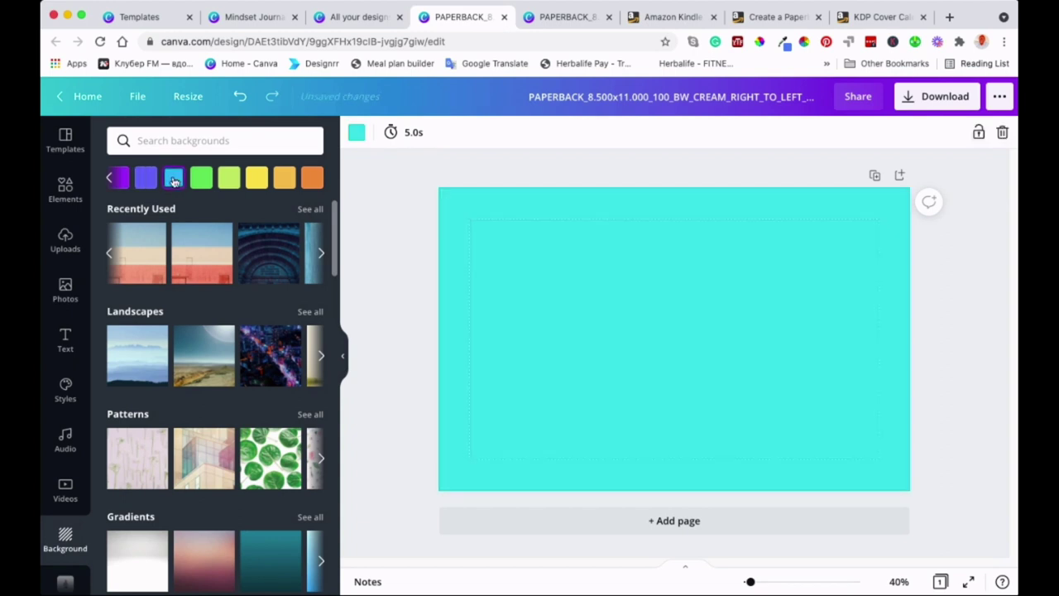
- Lighten the cover background to a custom pale turquoise close to #C3F0F1 and deselect it
{"action": "left_click", "coordinate": [357, 134]}
{"action": "left_click", "coordinate": [122, 204]}
{"action": "left_click_drag", "start_coordinate": [220, 246], "coordinate": [154, 240]}
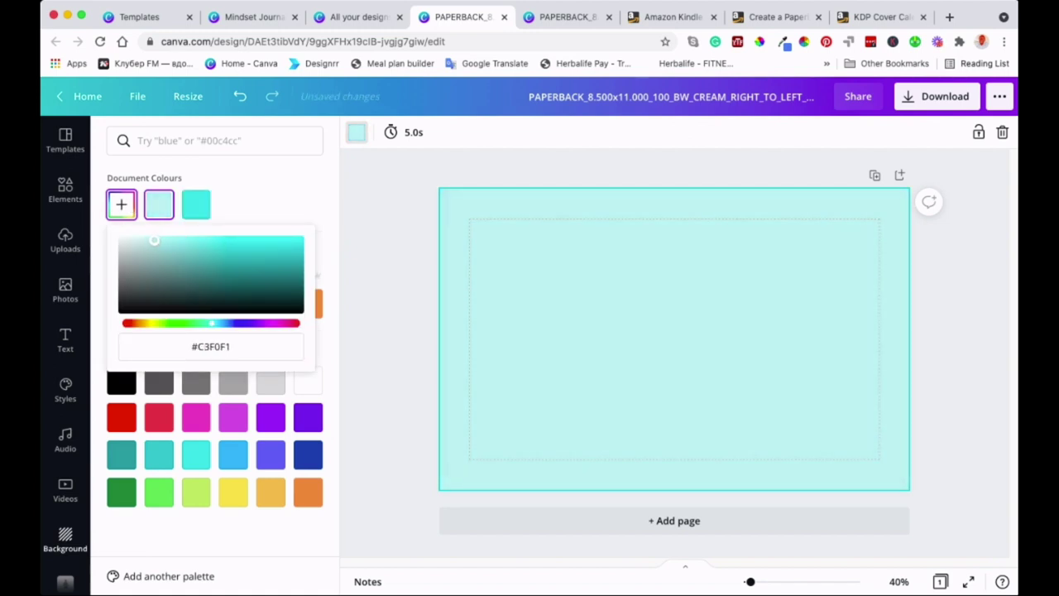
{"action": "left_click", "coordinate": [369, 250]}
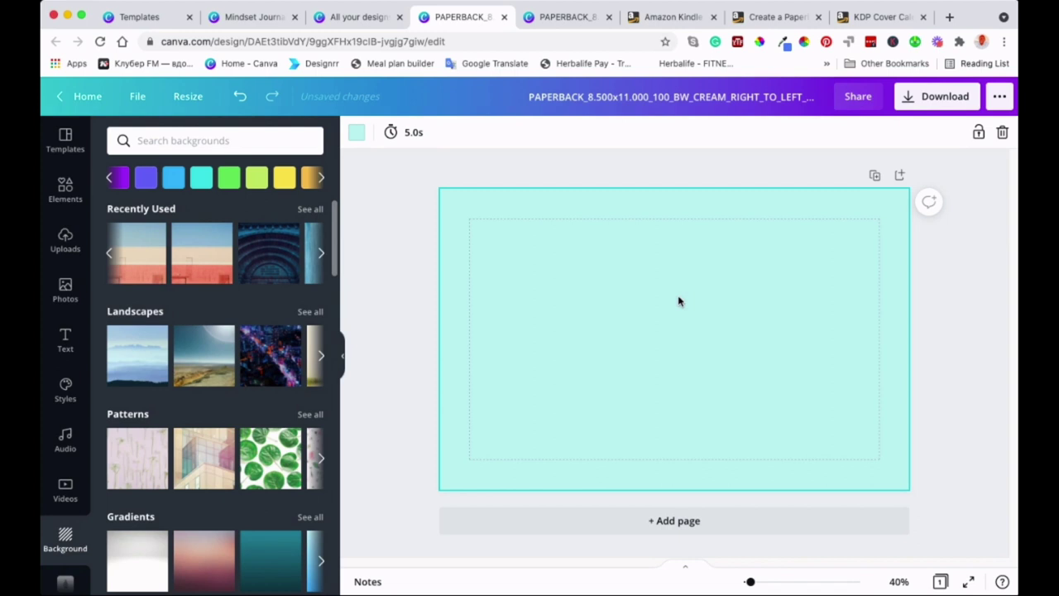
{"action": "left_click", "coordinate": [388, 205]}
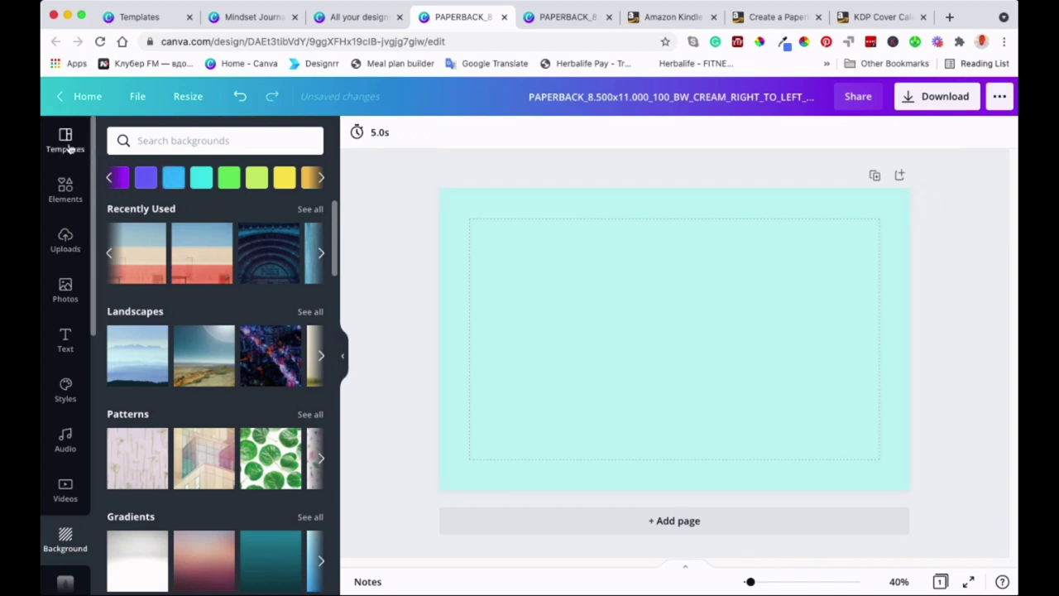
- Add a square from the Lines & Shapes collection to the cover page
{"action": "left_click", "coordinate": [570, 253]}
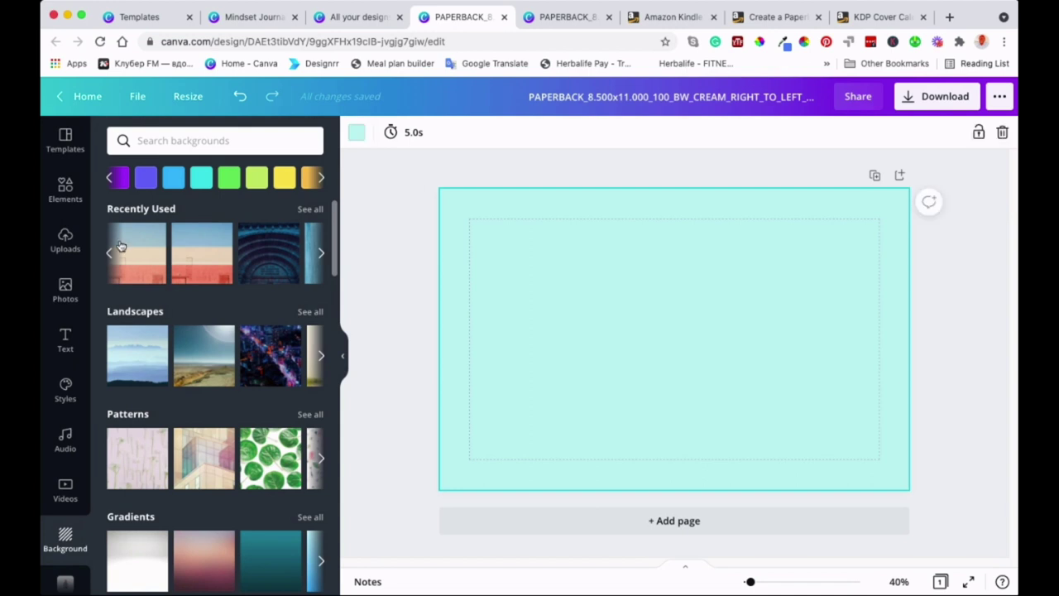
{"action": "left_click", "coordinate": [64, 195]}
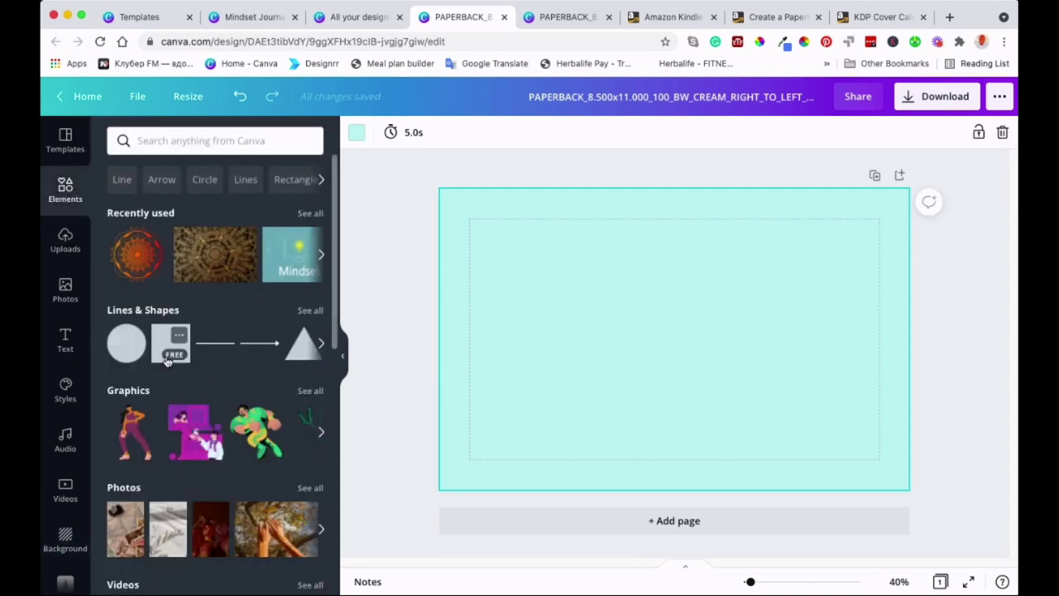
{"action": "left_click", "coordinate": [163, 311]}
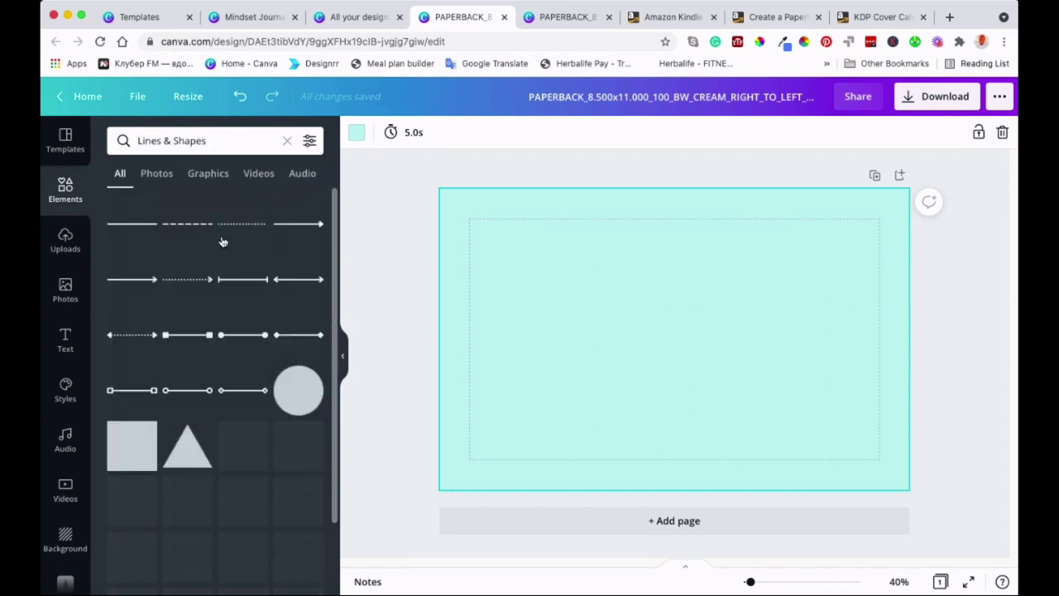
{"action": "left_click", "coordinate": [126, 448]}
{"action": "scroll", "coordinate": [248, 438], "scroll_direction": "down", "scroll_amount": 2}
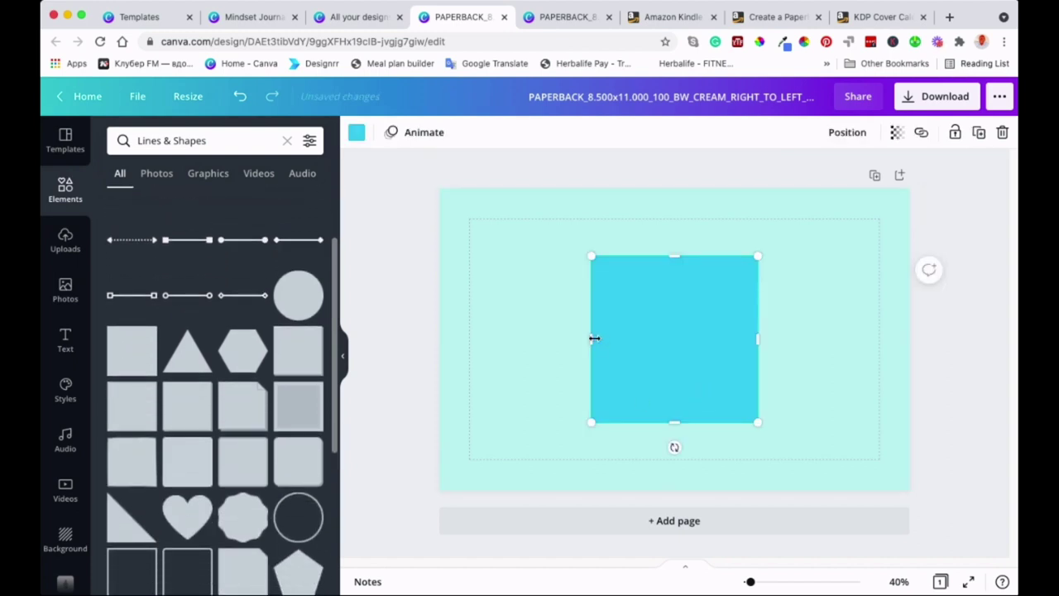
- Narrow the blue square into a thin spine bar and stretch it to the full height of the cover page
{"action": "left_click_drag", "start_coordinate": [593, 339], "coordinate": [737, 343]}
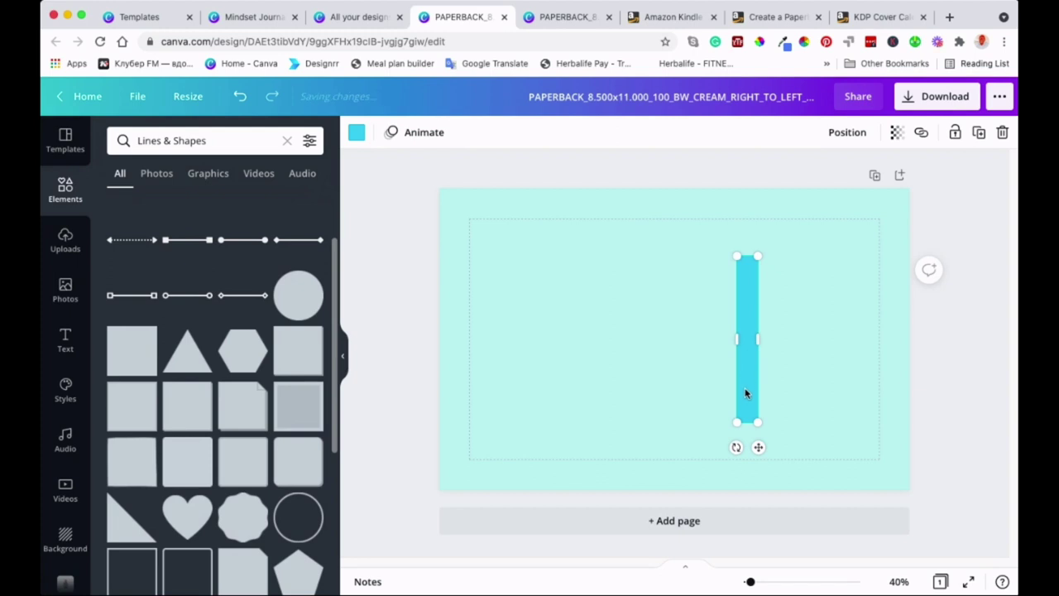
{"action": "left_click_drag", "start_coordinate": [748, 258], "coordinate": [747, 188]}
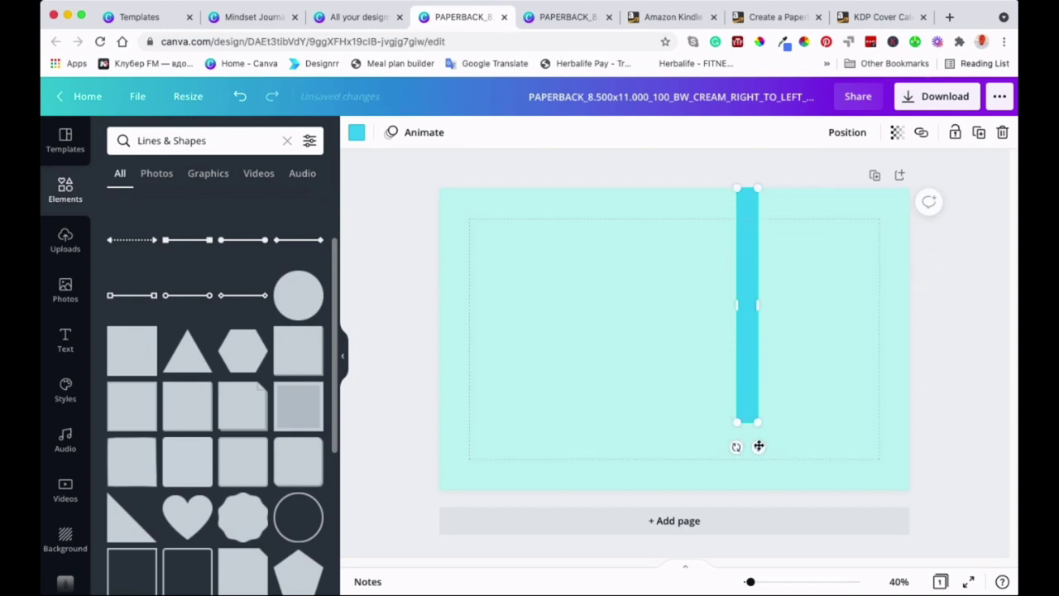
{"action": "left_click_drag", "start_coordinate": [745, 423], "coordinate": [746, 492]}
- Align the blue spine bar to the horizontal centre of the page and deselect it
{"action": "left_click_drag", "start_coordinate": [745, 289], "coordinate": [677, 284]}
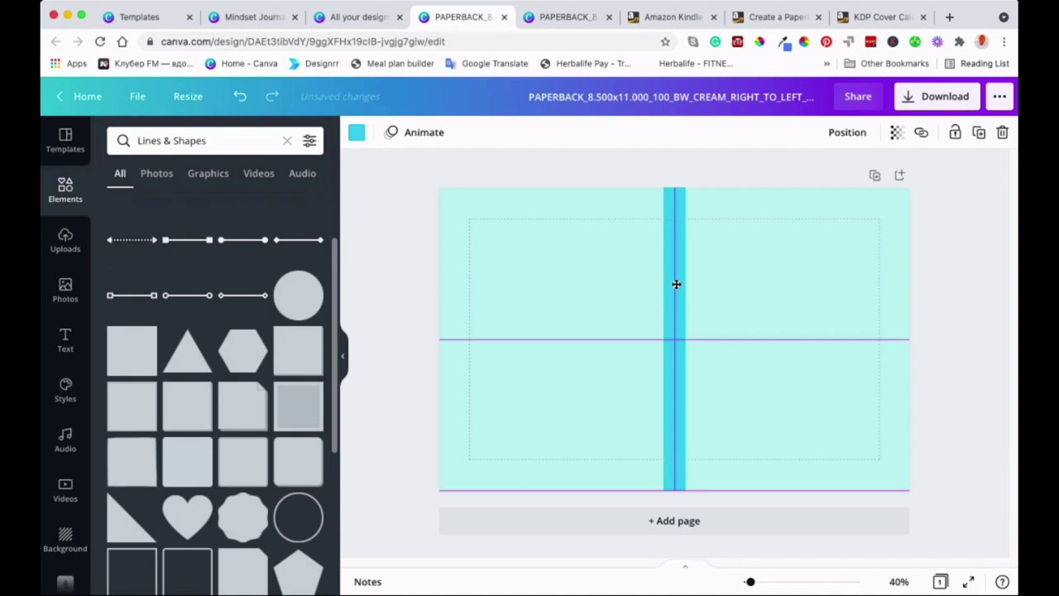
{"action": "left_click_drag", "start_coordinate": [676, 284], "coordinate": [749, 291]}
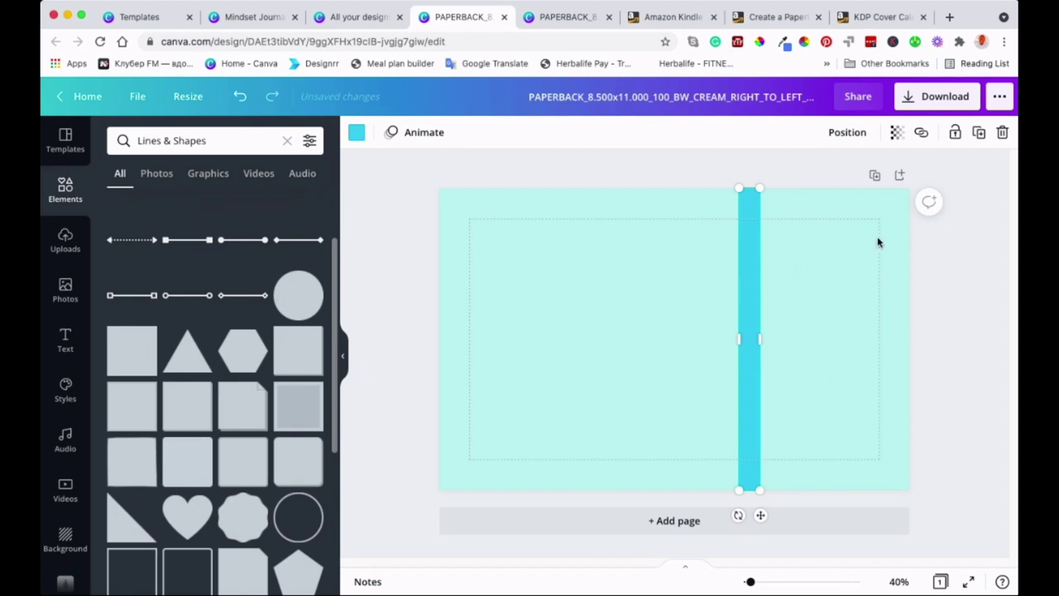
{"action": "left_click", "coordinate": [850, 134]}
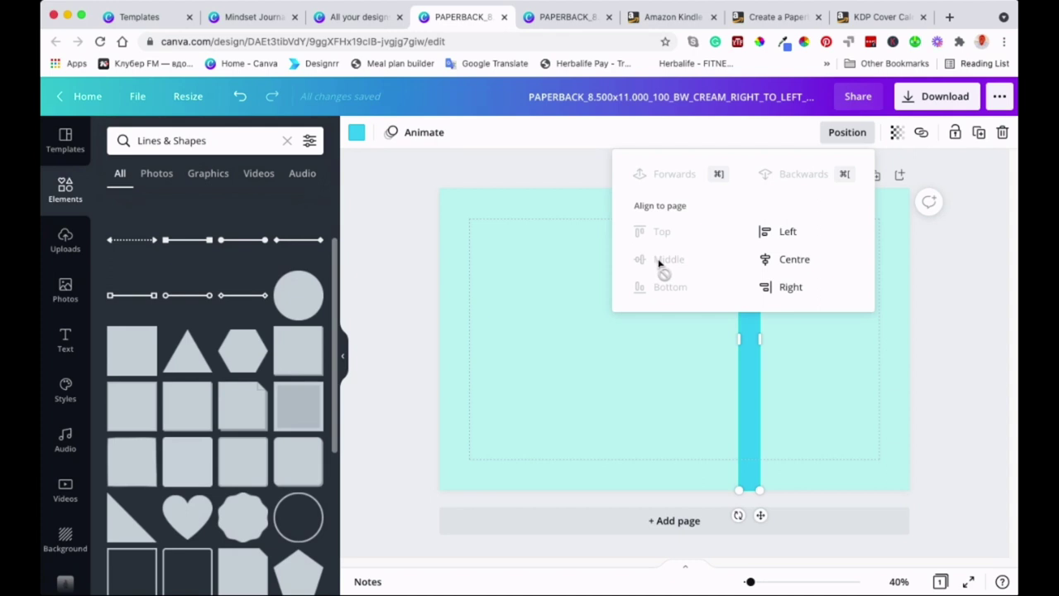
{"action": "left_click", "coordinate": [795, 260]}
{"action": "left_click", "coordinate": [579, 319]}
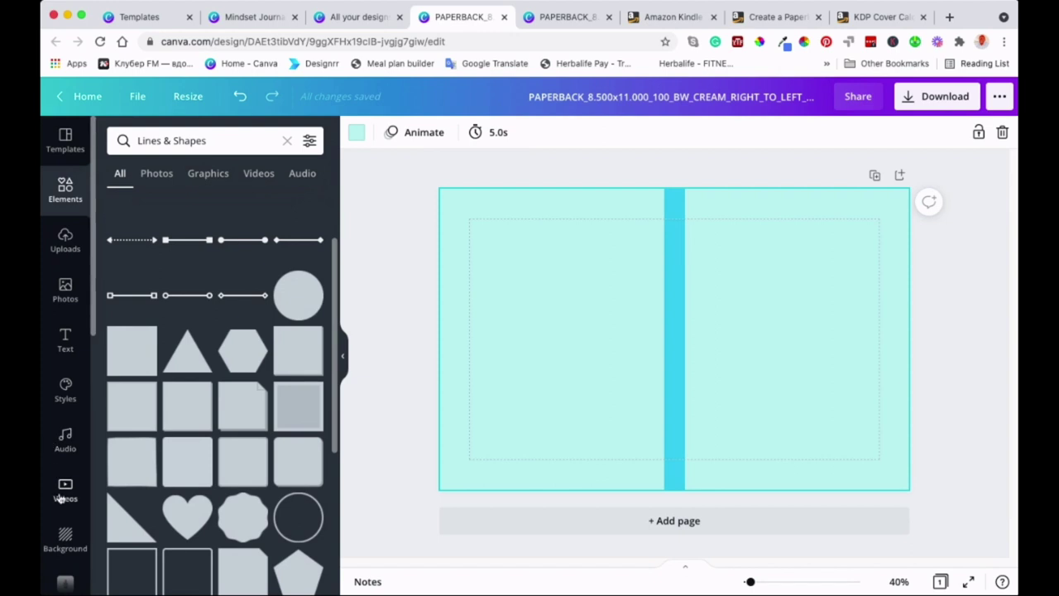
- Replace the turquoise background with plain cream by applying the recently used pastel wall photo and deleting the image
{"action": "left_click", "coordinate": [66, 538]}
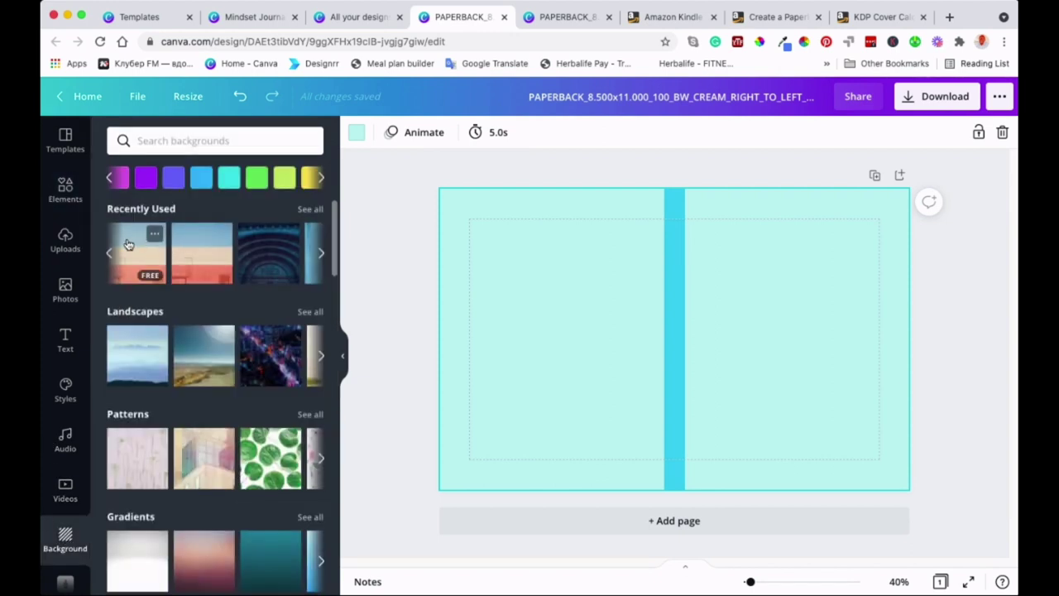
{"action": "left_click", "coordinate": [132, 250]}
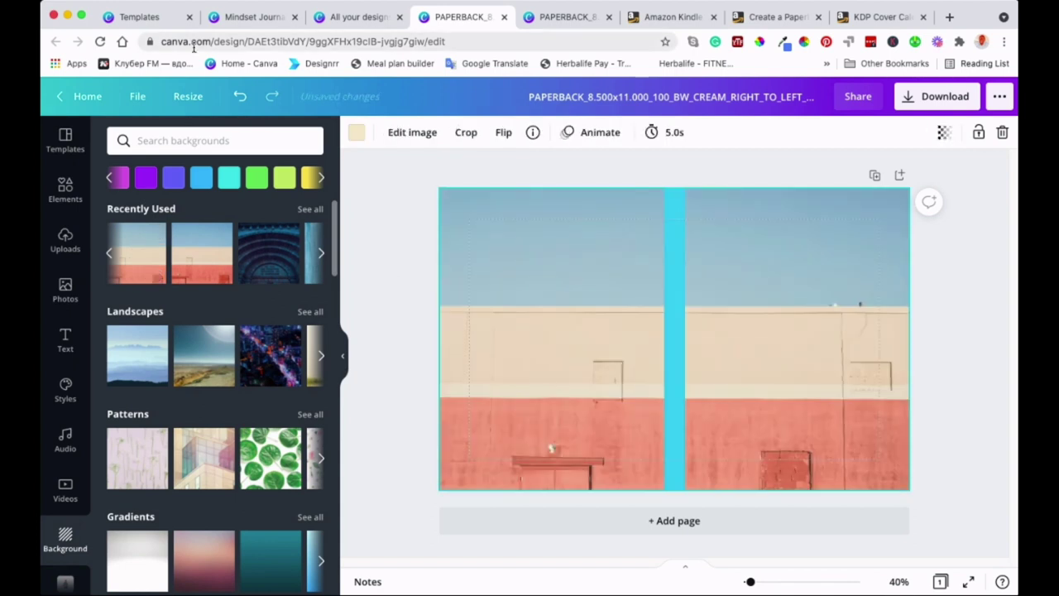
{"action": "left_click", "coordinate": [239, 97]}
{"action": "left_click_drag", "start_coordinate": [138, 255], "coordinate": [434, 335]}
{"action": "left_click_drag", "start_coordinate": [139, 252], "coordinate": [453, 310]}
{"action": "key", "text": "Delete"}
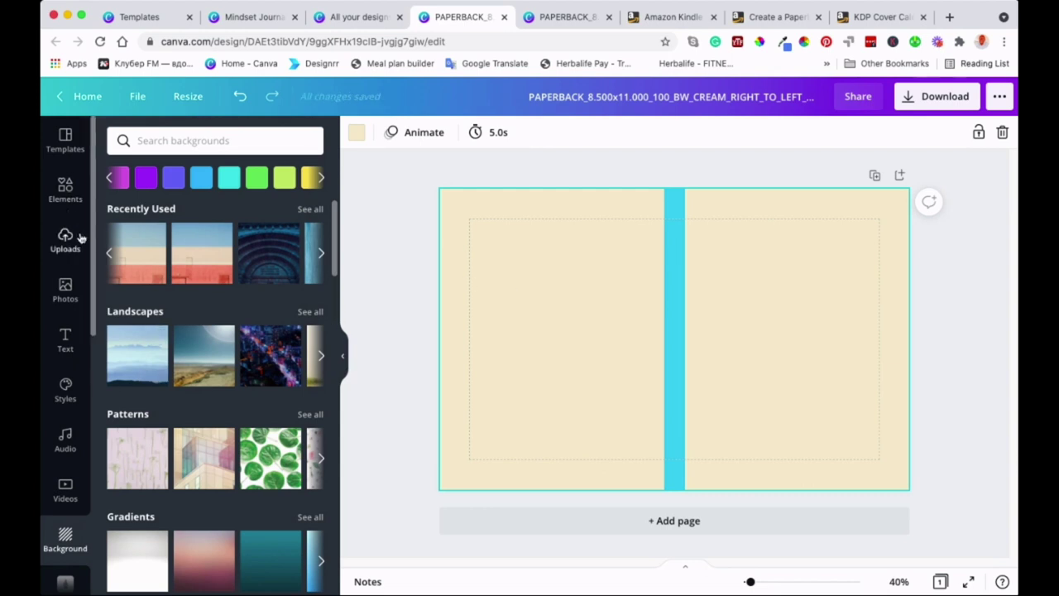
{"action": "left_click", "coordinate": [66, 191]}
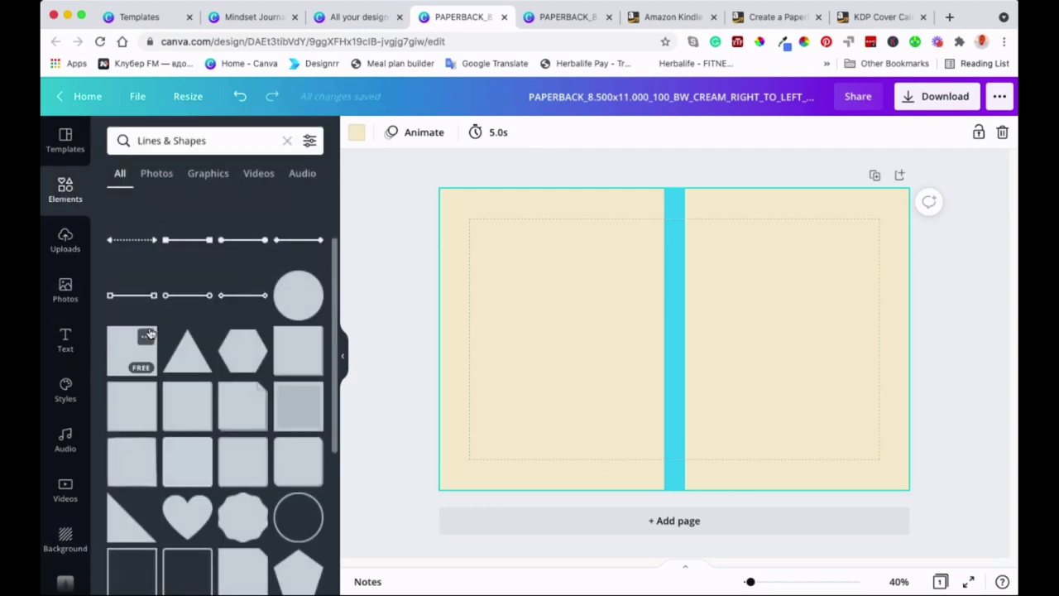
{"action": "left_click", "coordinate": [283, 142]}
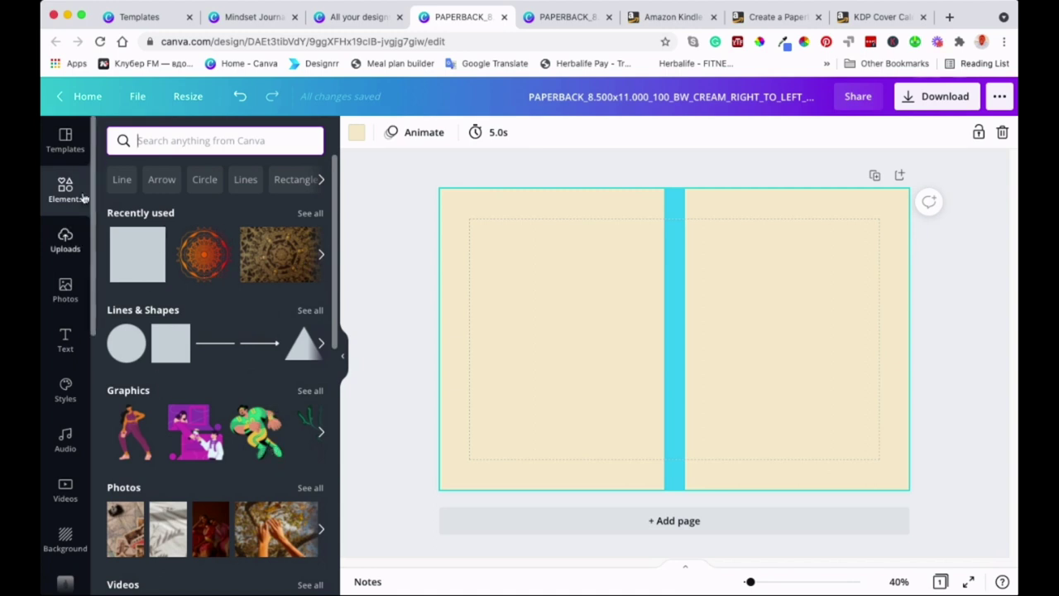
{"action": "left_click", "coordinate": [66, 242]}
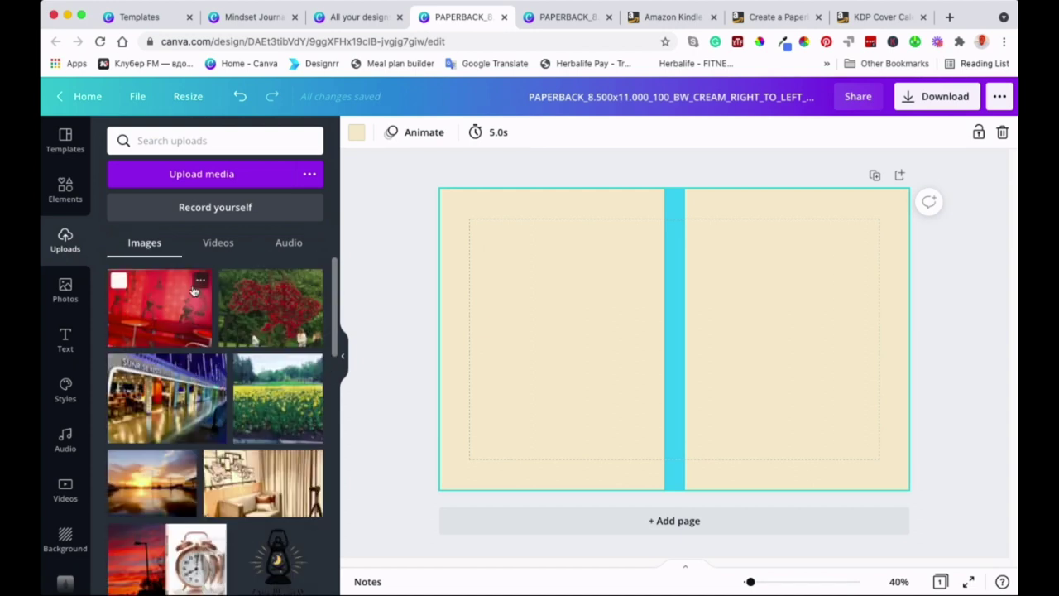
- Open the photo library and filter it by price to free photos only
{"action": "left_click", "coordinate": [66, 292]}
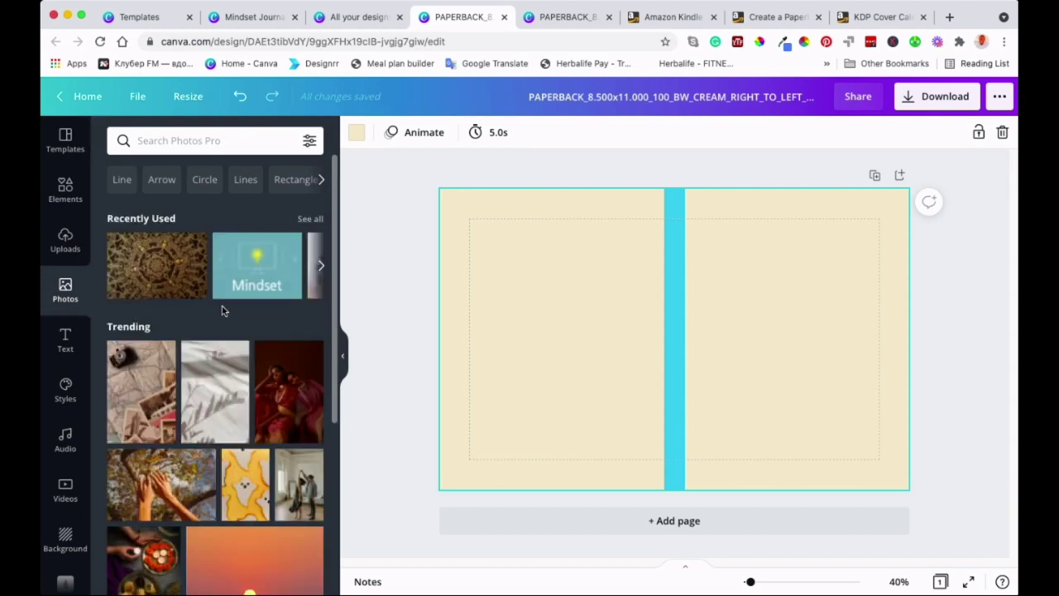
{"action": "scroll", "coordinate": [154, 273], "scroll_direction": "right", "scroll_amount": 1}
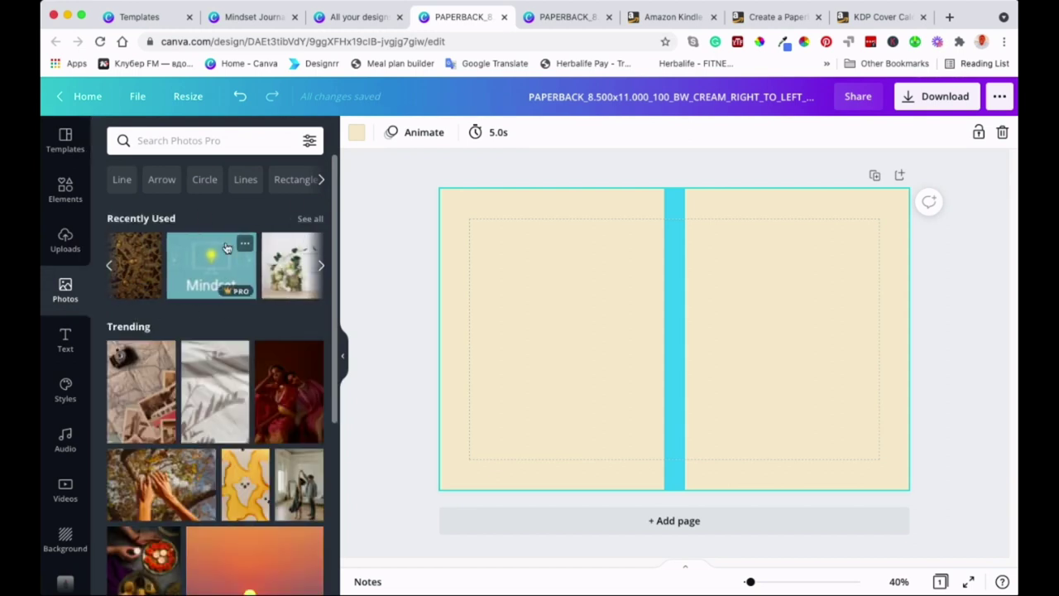
{"action": "left_click", "coordinate": [309, 141]}
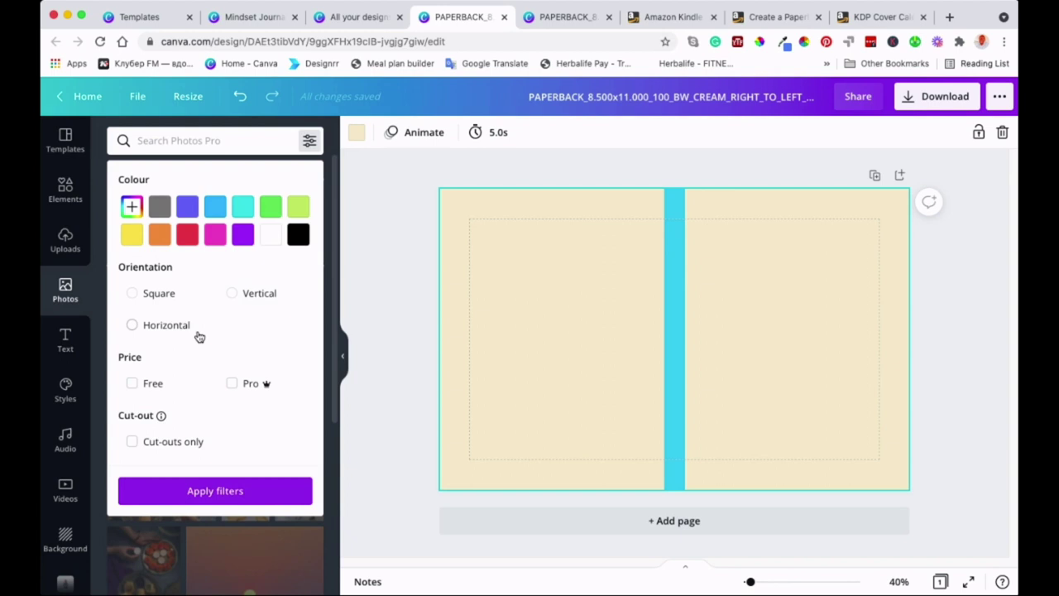
{"action": "left_click", "coordinate": [130, 384]}
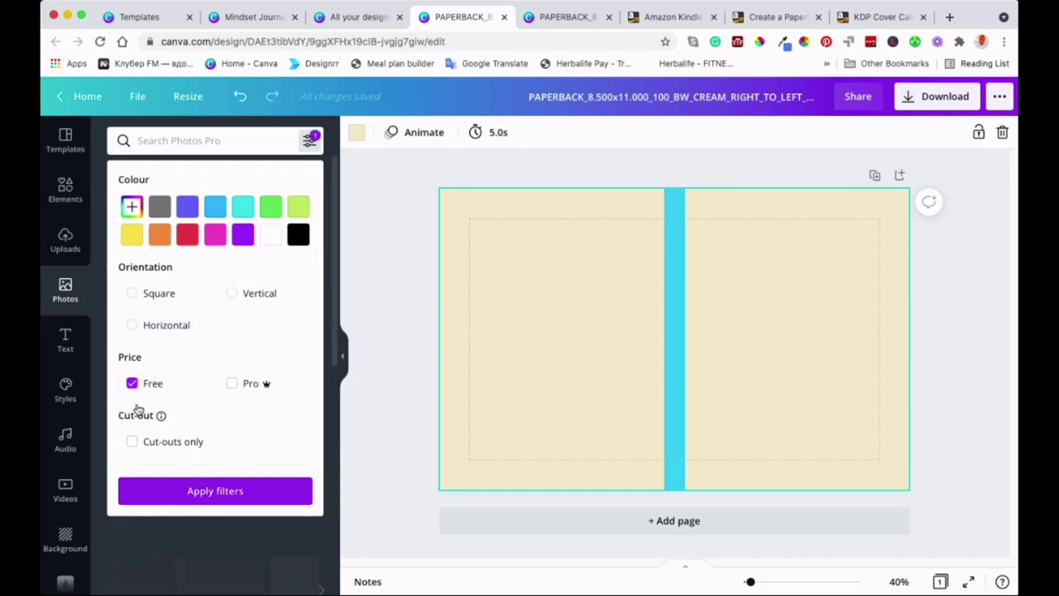
{"action": "left_click", "coordinate": [229, 494]}
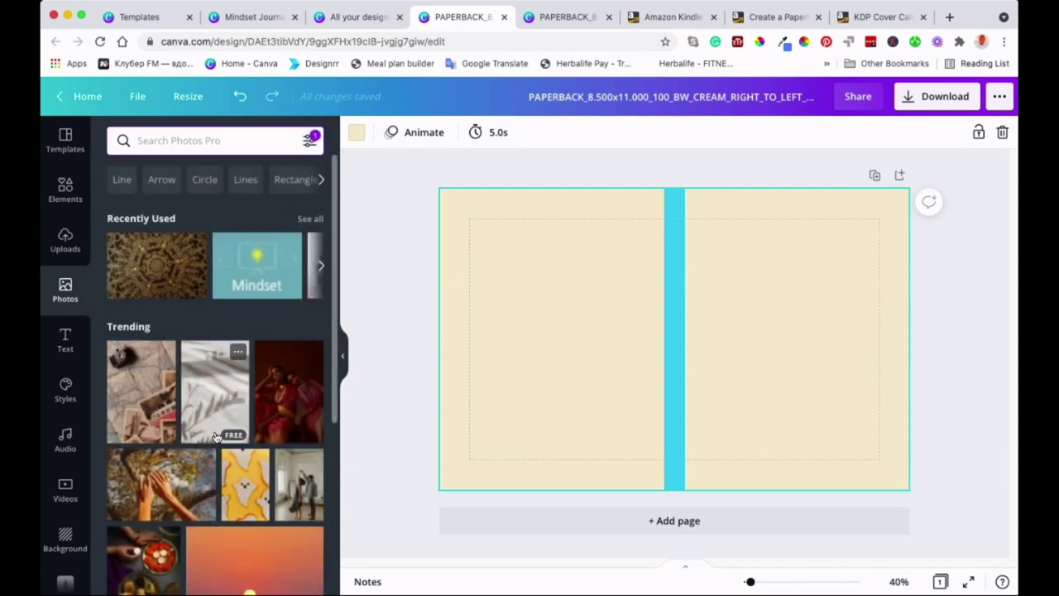
- Browse the trending photos for a picture that suits the journal cover
{"action": "scroll", "coordinate": [236, 418], "scroll_direction": "down", "scroll_amount": 10}
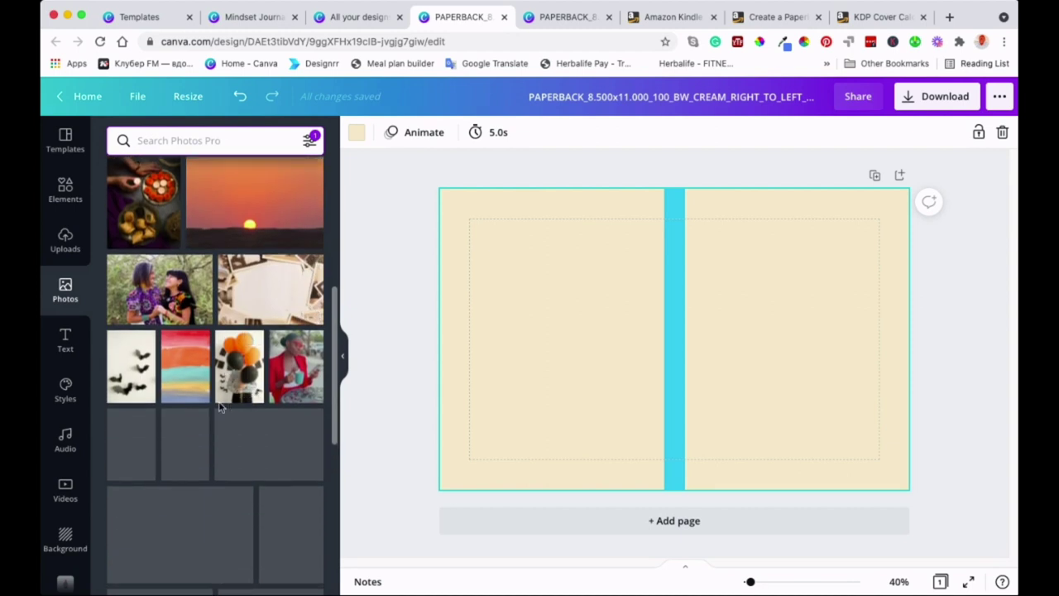
{"action": "scroll", "coordinate": [220, 405], "scroll_direction": "down", "scroll_amount": 1}
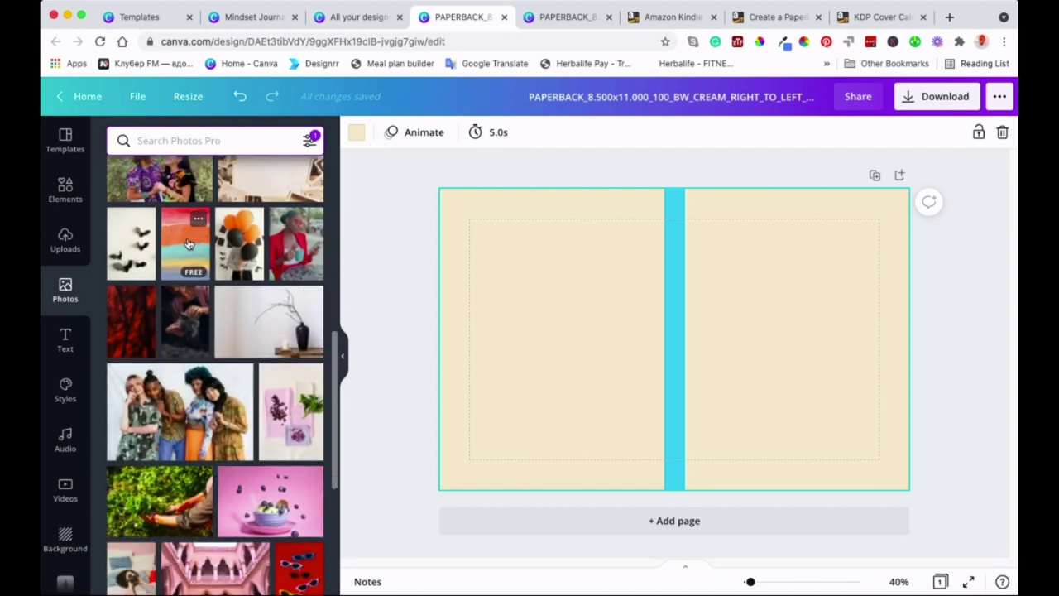
{"action": "scroll", "coordinate": [201, 252], "scroll_direction": "down", "scroll_amount": 10}
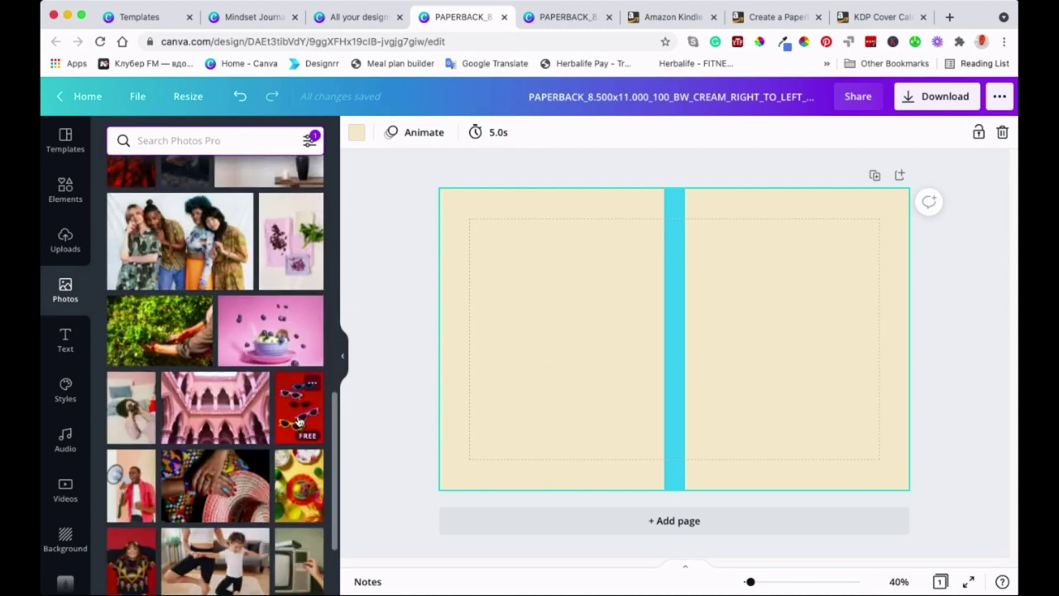
{"action": "scroll", "coordinate": [303, 414], "scroll_direction": "down", "scroll_amount": 4}
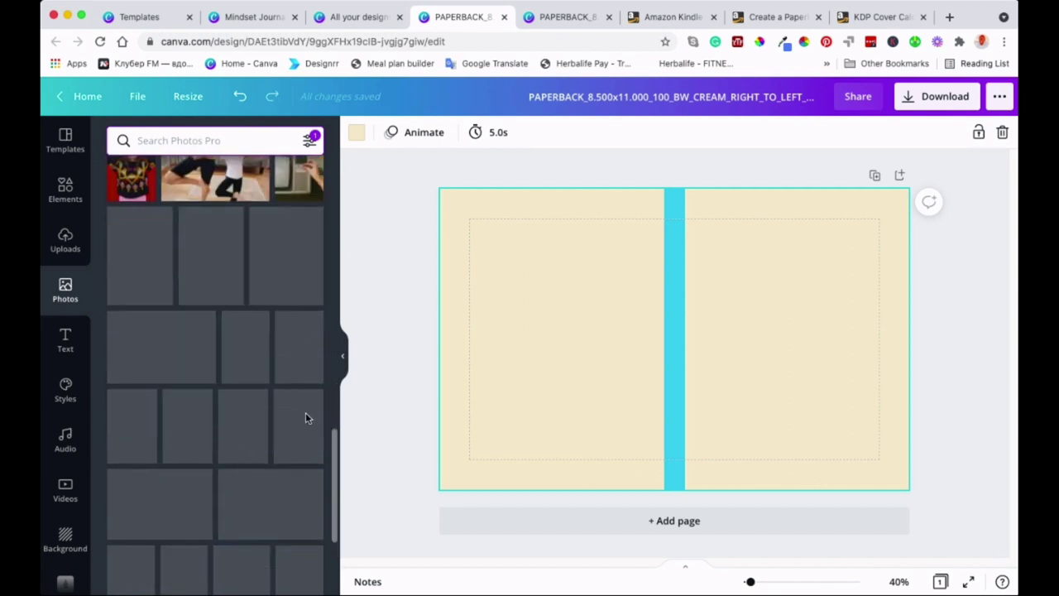
{"action": "scroll", "coordinate": [306, 416], "scroll_direction": "down", "scroll_amount": 2}
{"action": "scroll", "coordinate": [307, 420], "scroll_direction": "down", "scroll_amount": 5}
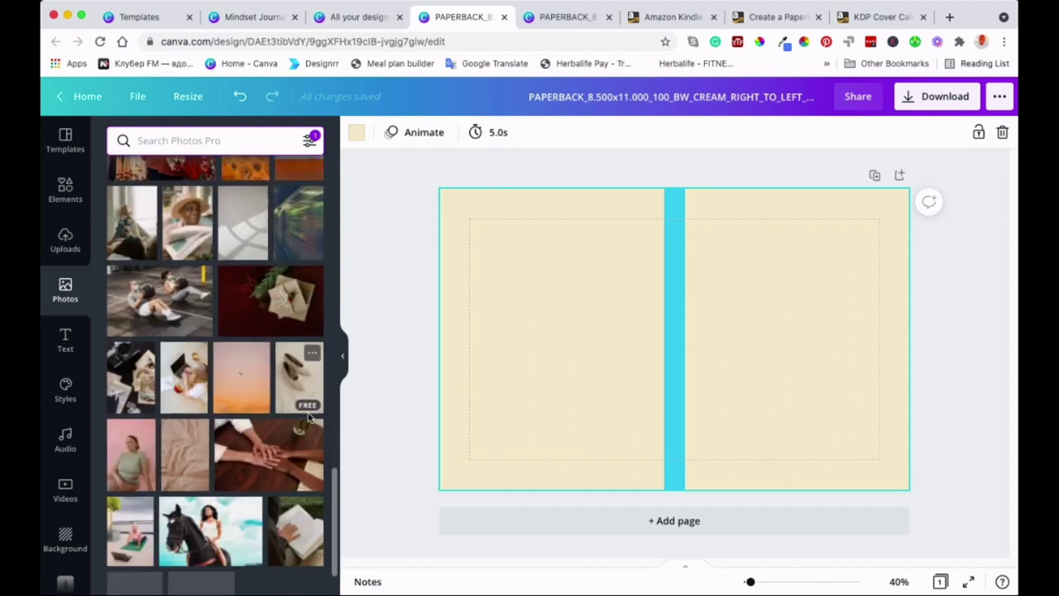
{"action": "scroll", "coordinate": [307, 418], "scroll_direction": "down", "scroll_amount": 5}
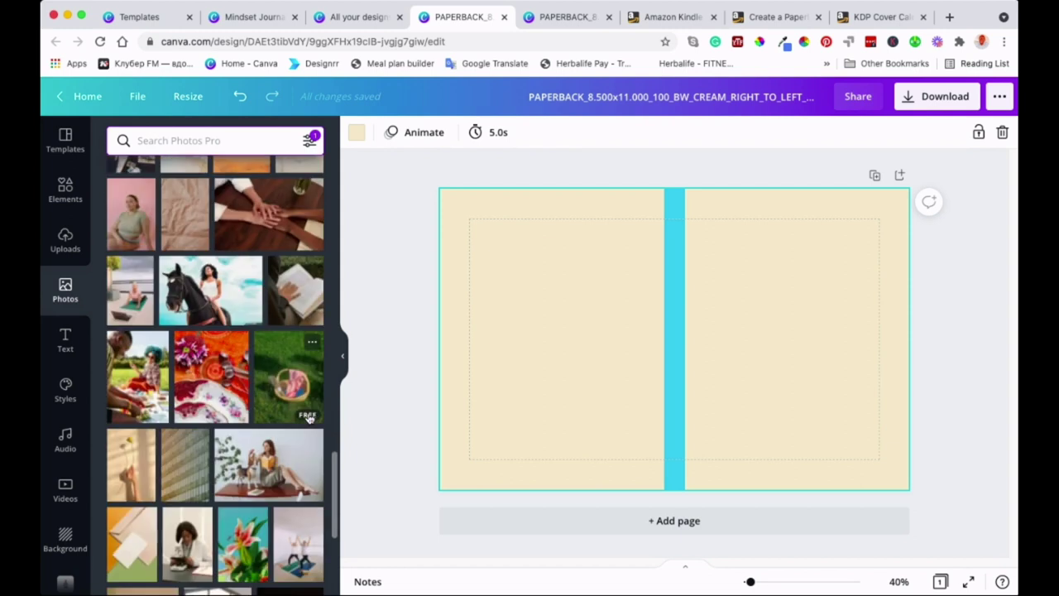
{"action": "scroll", "coordinate": [307, 418], "scroll_direction": "down", "scroll_amount": 6}
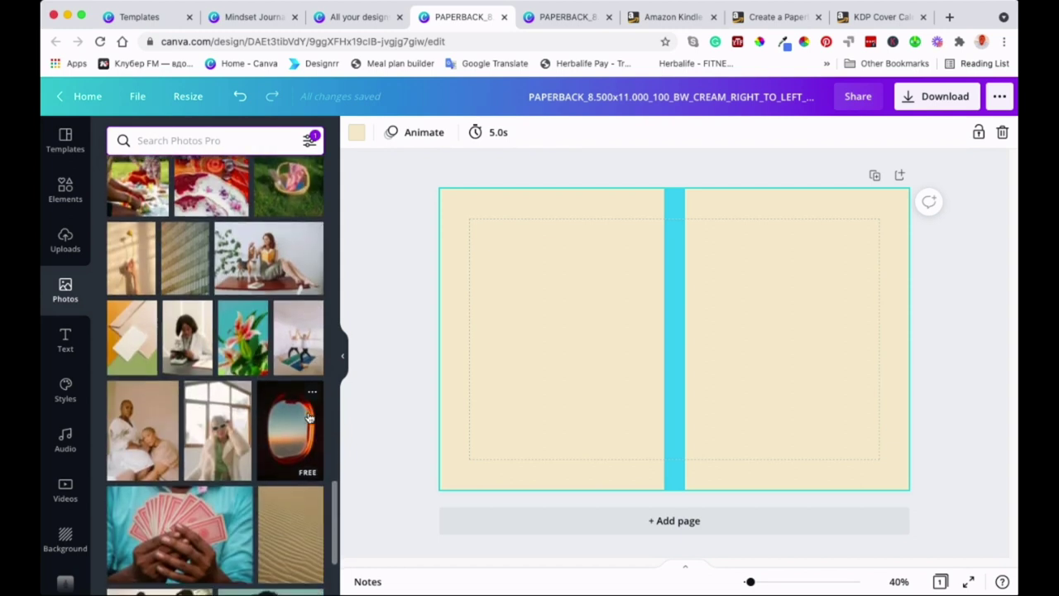
{"action": "scroll", "coordinate": [307, 418], "scroll_direction": "down", "scroll_amount": 8}
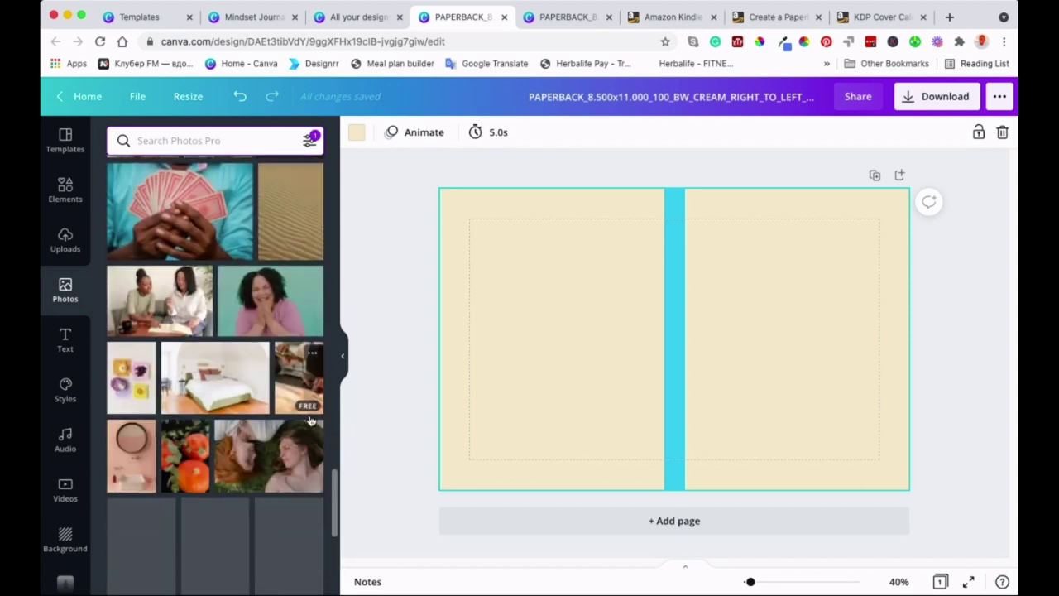
- Search the photos for "mindfulness" and add the free orange sunset photo of a stone ball beneath an arch to the cover
{"action": "left_click", "coordinate": [219, 139]}
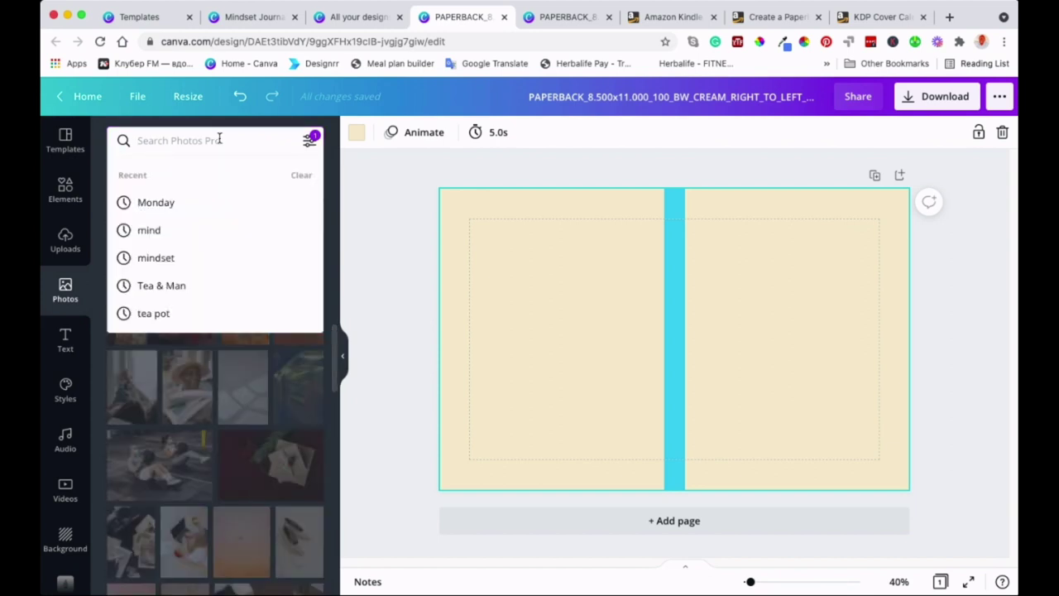
{"action": "type", "text": "mindfu"}
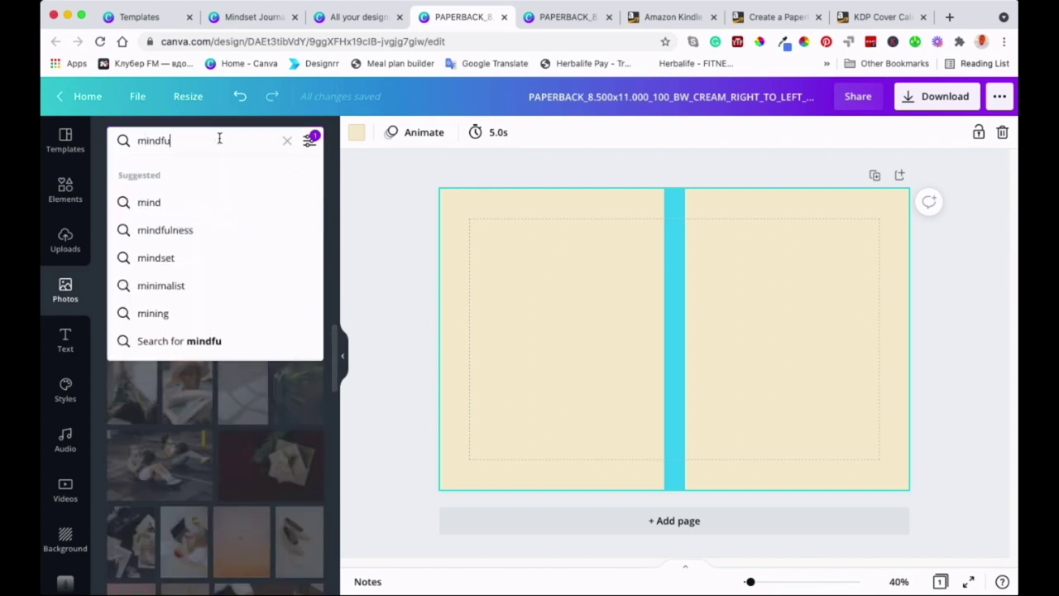
{"action": "type", "text": "lness"}
{"action": "key", "text": "Return"}
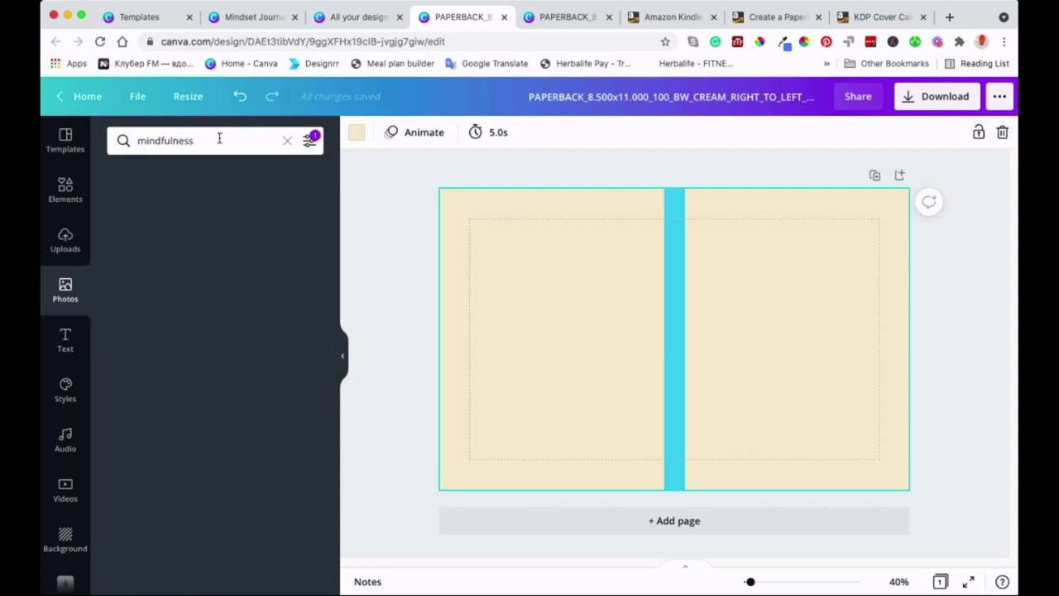
{"action": "scroll", "coordinate": [207, 294], "scroll_direction": "down", "scroll_amount": 4}
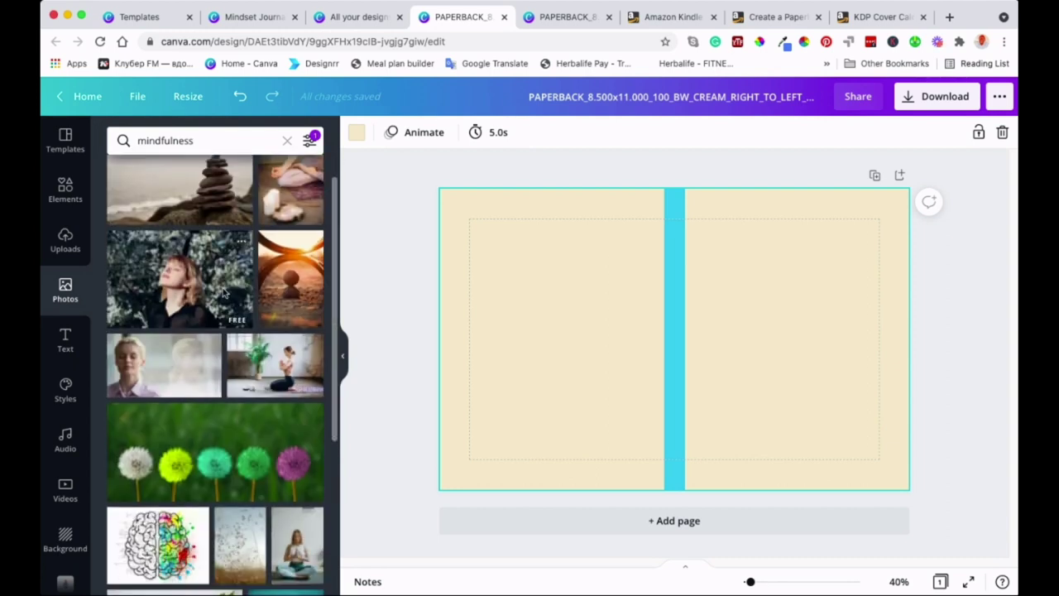
{"action": "scroll", "coordinate": [223, 295], "scroll_direction": "up", "scroll_amount": 4}
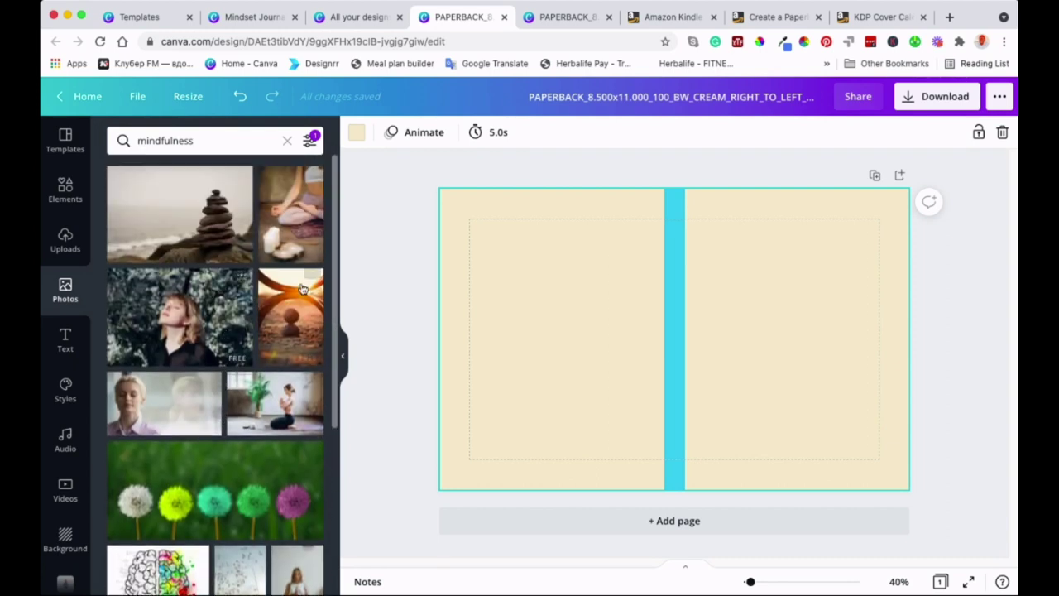
{"action": "scroll", "coordinate": [278, 302], "scroll_direction": "down", "scroll_amount": 1}
{"action": "left_click", "coordinate": [281, 303]}
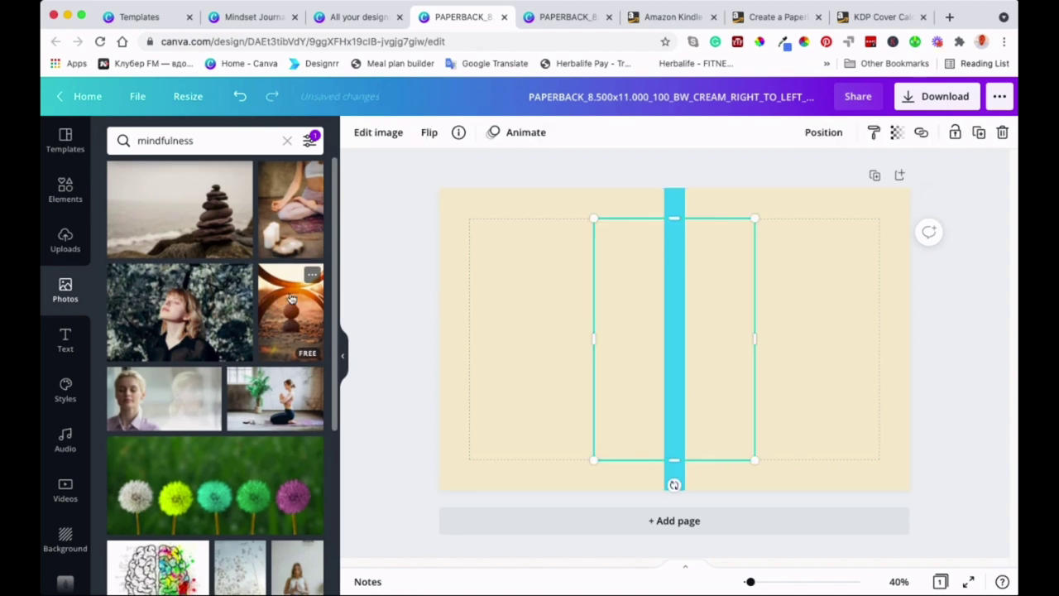
- Move the orange sunset photo beside the spine bar and enlarge it to fill the whole front cover
{"action": "left_click_drag", "start_coordinate": [674, 341], "coordinate": [770, 311]}
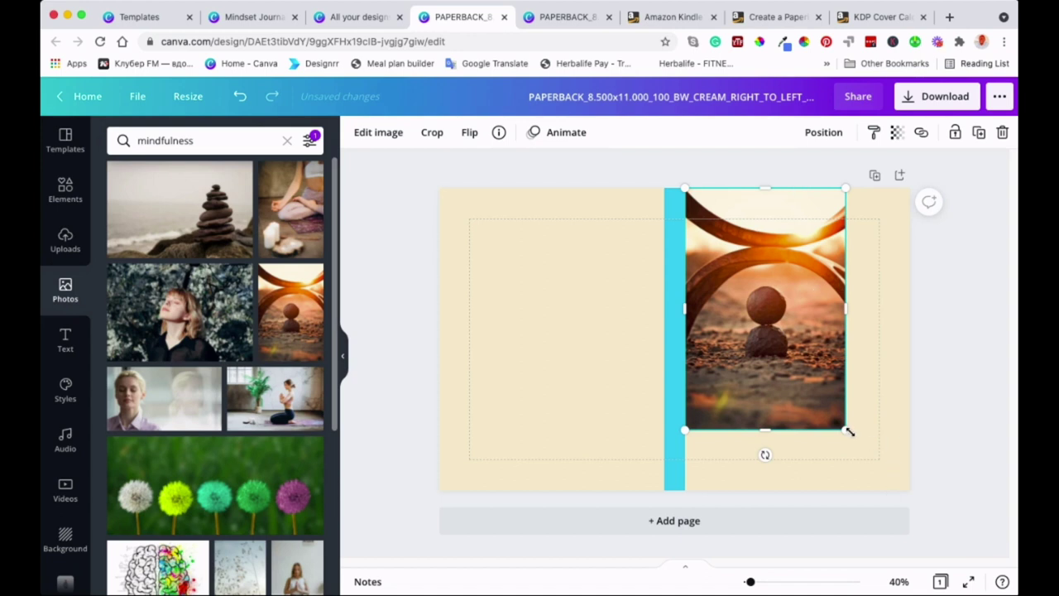
{"action": "left_click_drag", "start_coordinate": [845, 430], "coordinate": [963, 492]}
{"action": "left_click", "coordinate": [975, 421]}
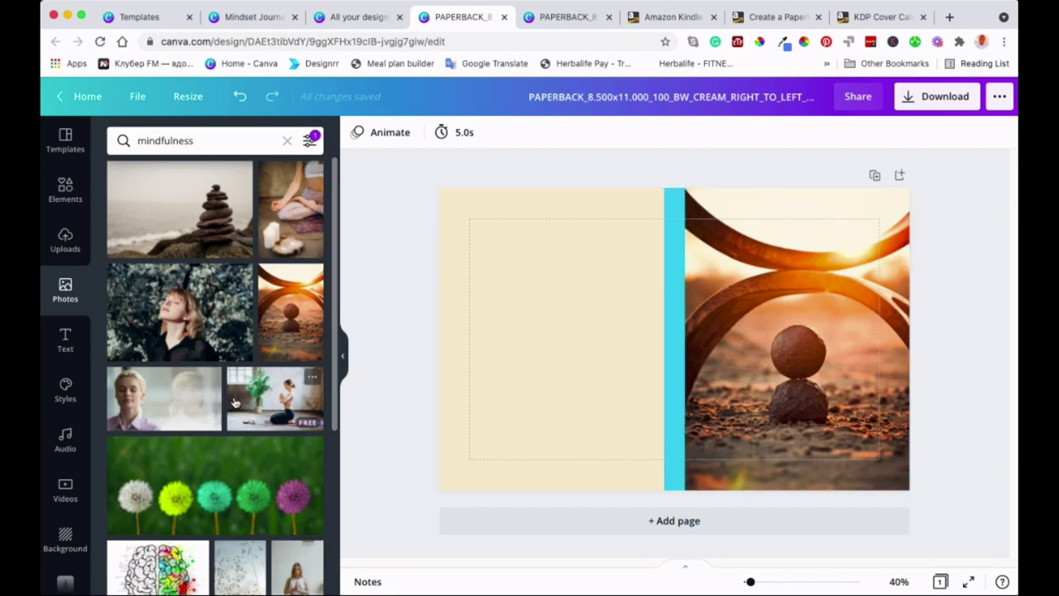
- Browse the mindfulness photo results for a picture that suits the back cover
{"action": "scroll", "coordinate": [208, 317], "scroll_direction": "down", "scroll_amount": 3}
{"action": "scroll", "coordinate": [209, 317], "scroll_direction": "down", "scroll_amount": 4}
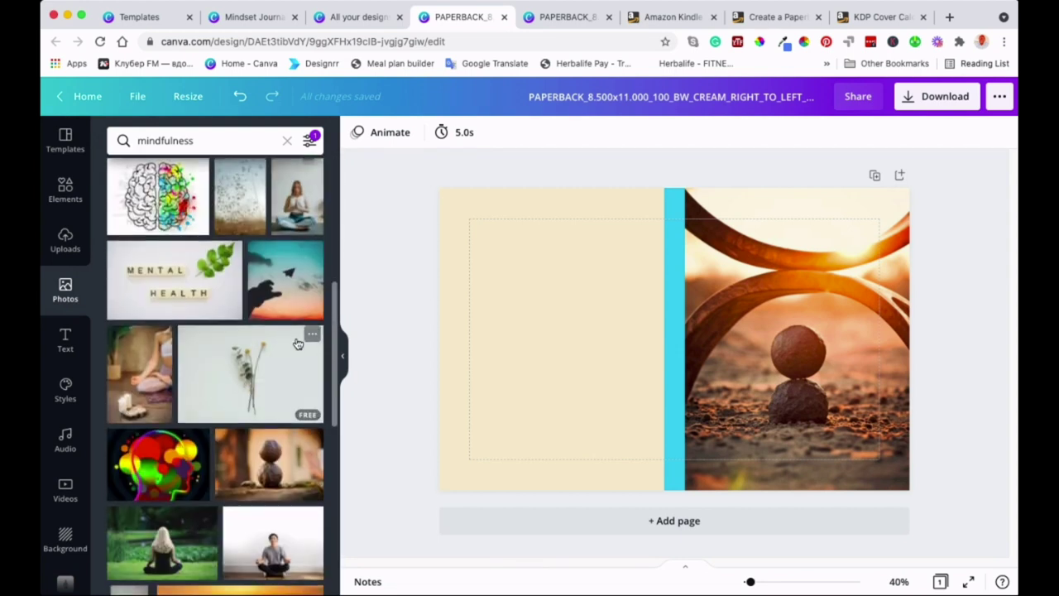
{"action": "scroll", "coordinate": [300, 340], "scroll_direction": "down", "scroll_amount": 5}
{"action": "scroll", "coordinate": [273, 373], "scroll_direction": "down", "scroll_amount": 5}
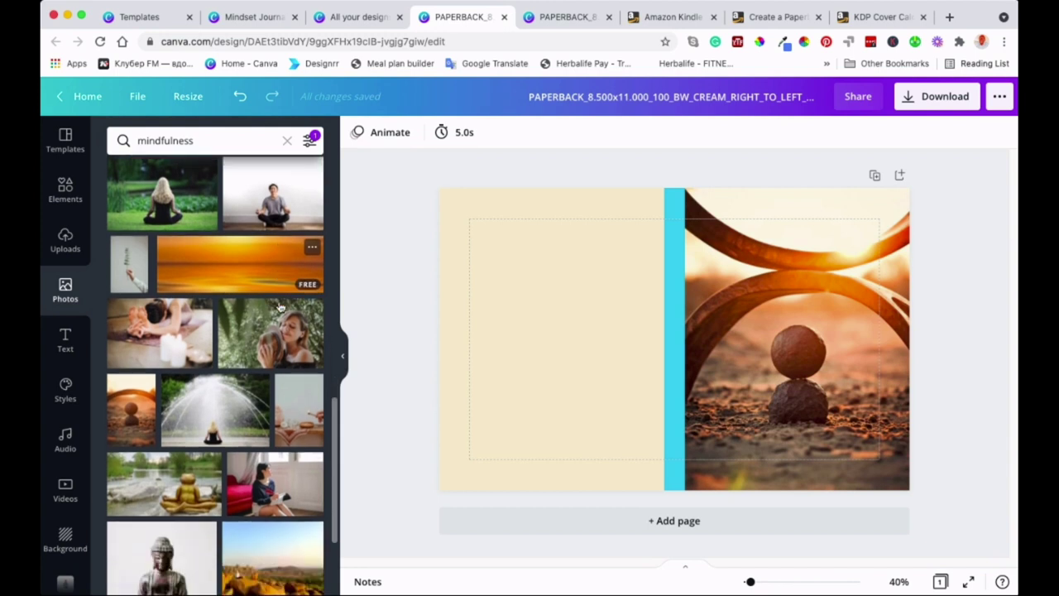
{"action": "scroll", "coordinate": [257, 398], "scroll_direction": "down", "scroll_amount": 4}
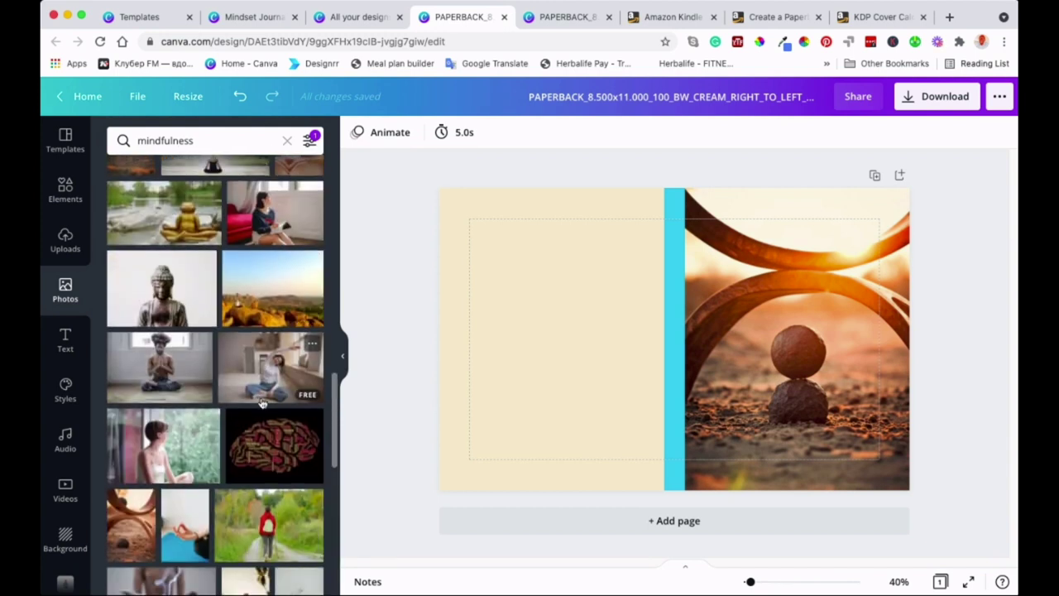
{"action": "scroll", "coordinate": [285, 436], "scroll_direction": "down", "scroll_amount": 4}
{"action": "scroll", "coordinate": [286, 436], "scroll_direction": "down", "scroll_amount": 3}
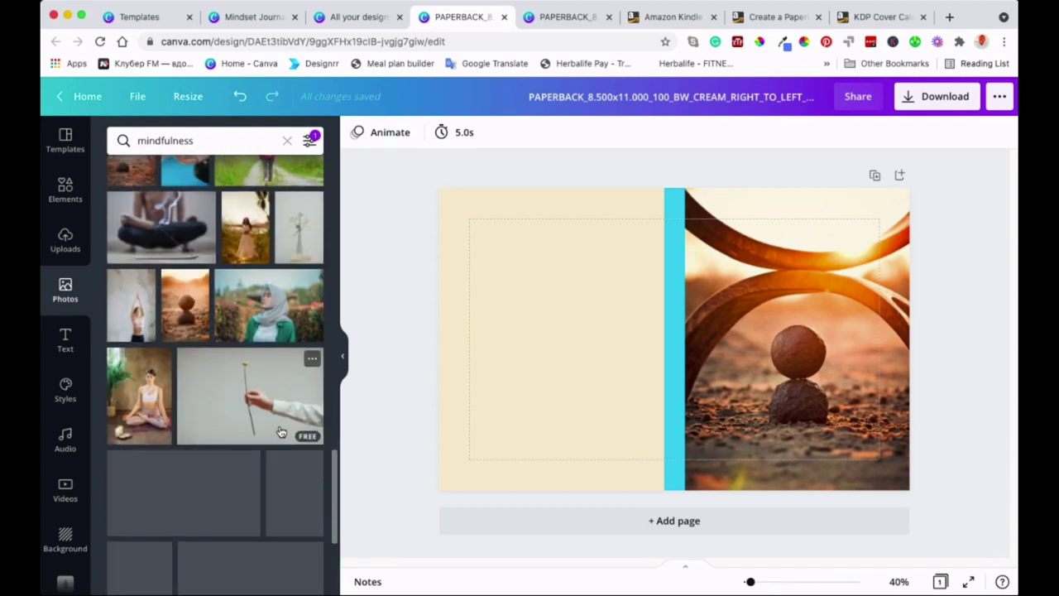
{"action": "scroll", "coordinate": [285, 426], "scroll_direction": "up", "scroll_amount": 4}
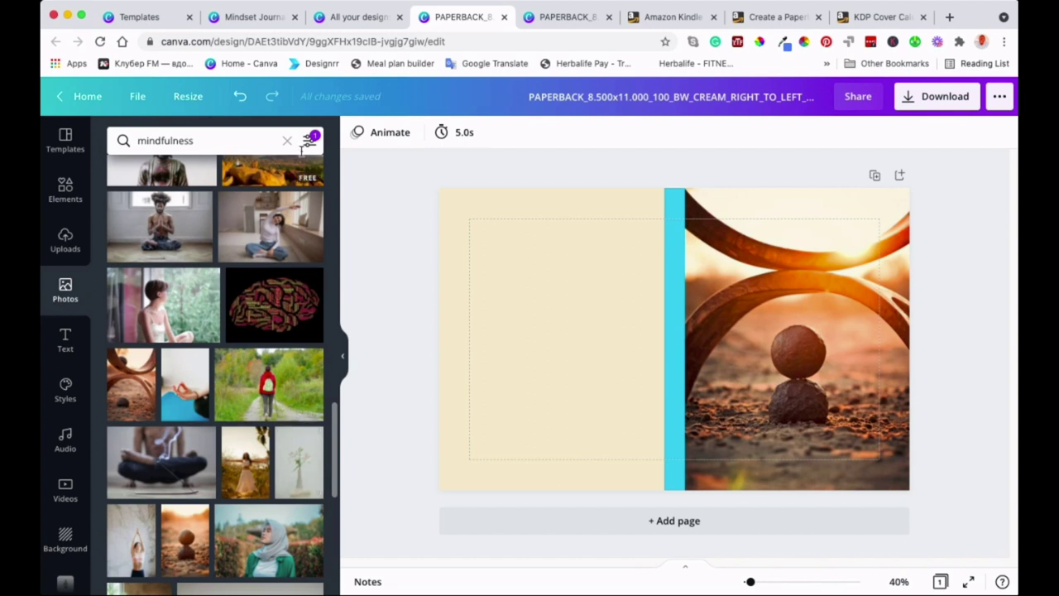
- Clear the mindfulness search and look through all recently used photos for a back cover picture
{"action": "left_click", "coordinate": [288, 141]}
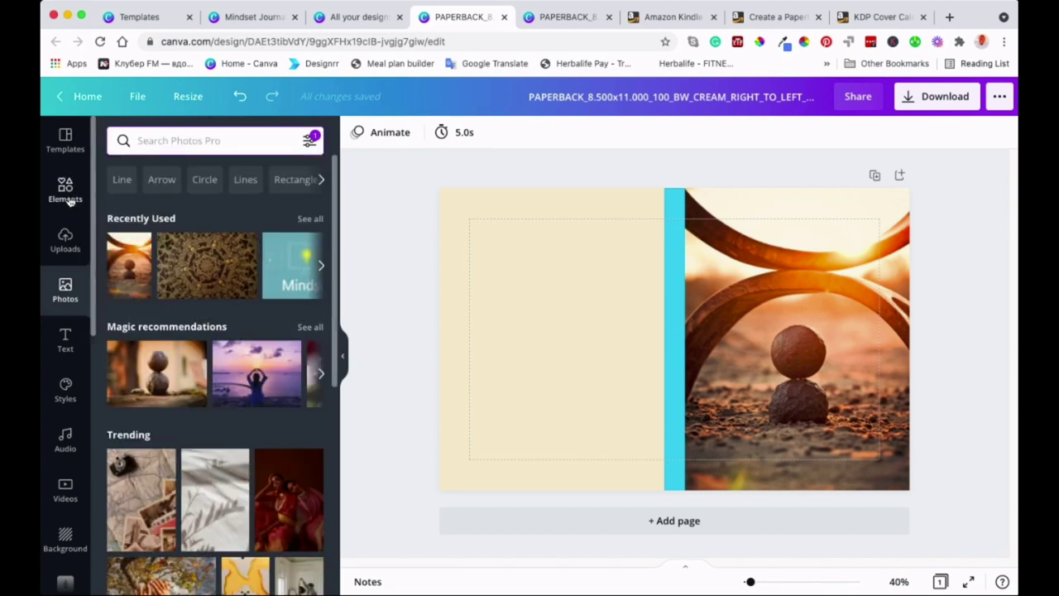
{"action": "scroll", "coordinate": [70, 201], "scroll_direction": "down", "scroll_amount": 1}
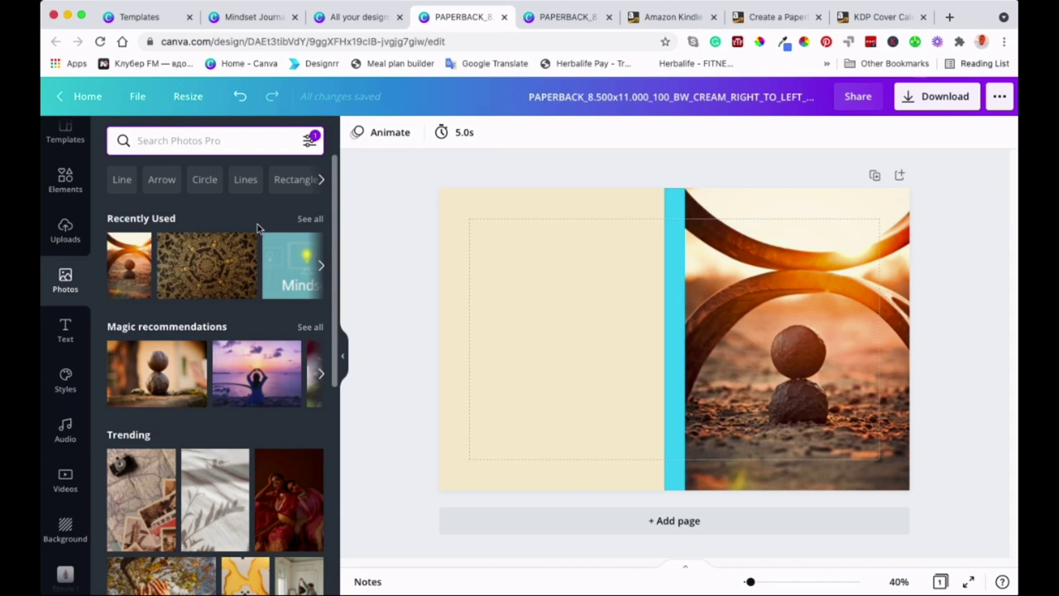
{"action": "left_click", "coordinate": [311, 219]}
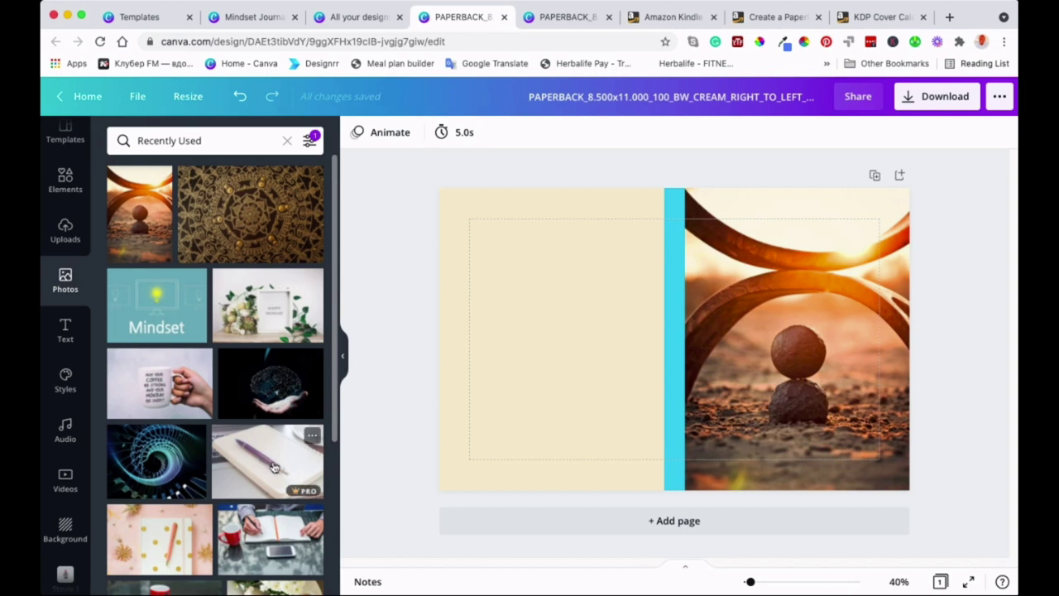
{"action": "scroll", "coordinate": [288, 404], "scroll_direction": "down", "scroll_amount": 5}
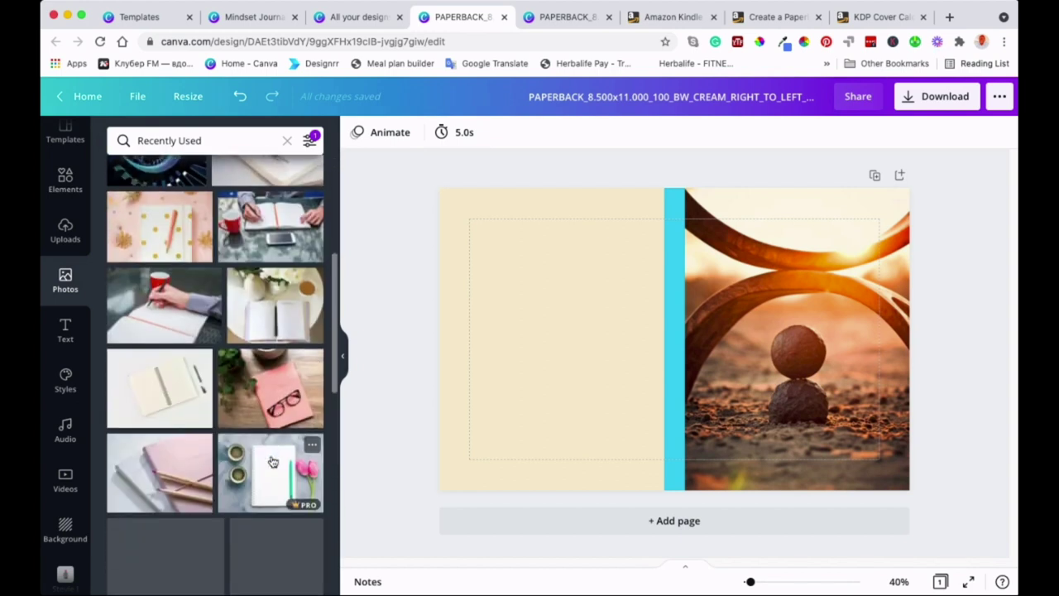
{"action": "scroll", "coordinate": [273, 462], "scroll_direction": "down", "scroll_amount": 3}
{"action": "scroll", "coordinate": [272, 450], "scroll_direction": "up", "scroll_amount": 2}
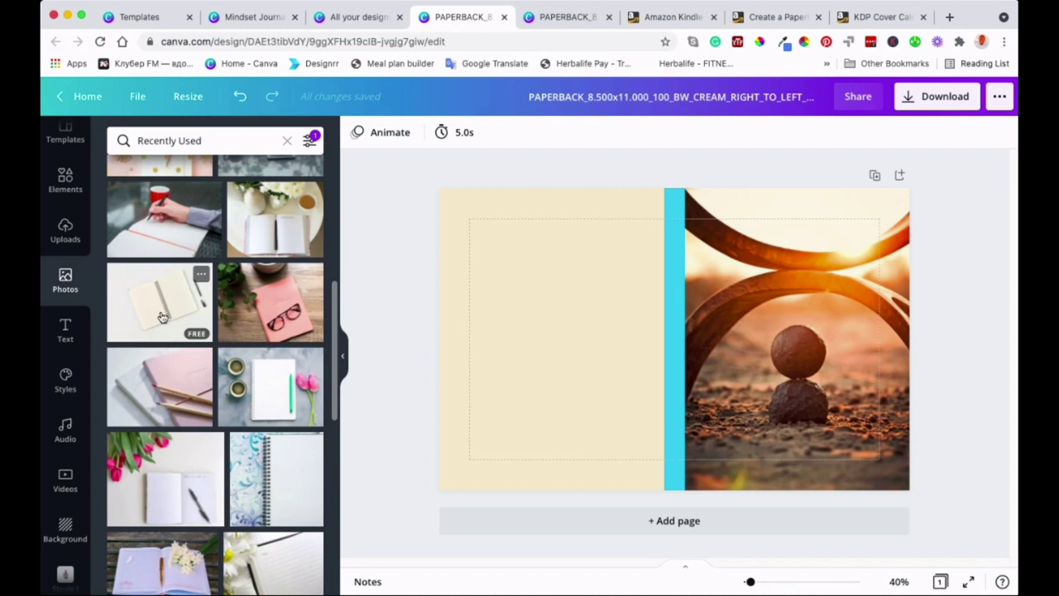
{"action": "scroll", "coordinate": [174, 319], "scroll_direction": "up", "scroll_amount": 3}
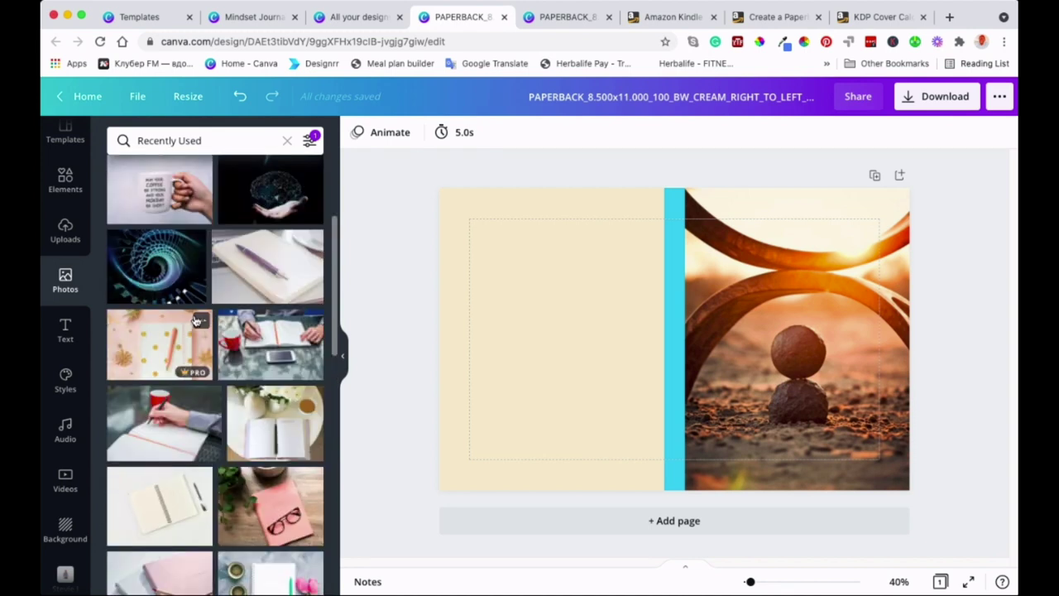
{"action": "scroll", "coordinate": [215, 346], "scroll_direction": "down", "scroll_amount": 8}
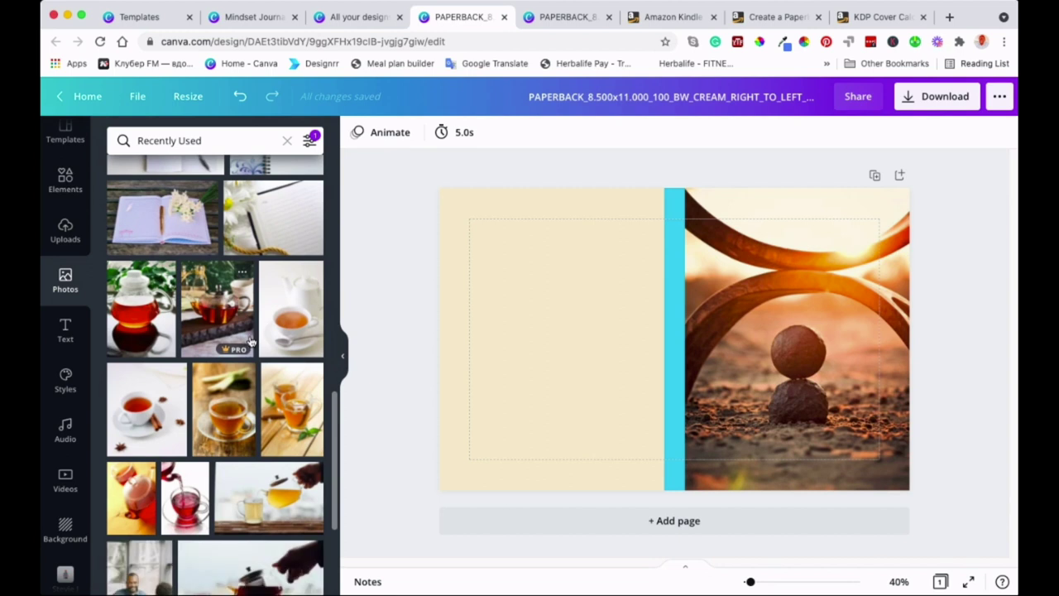
{"action": "scroll", "coordinate": [251, 341], "scroll_direction": "down", "scroll_amount": 10}
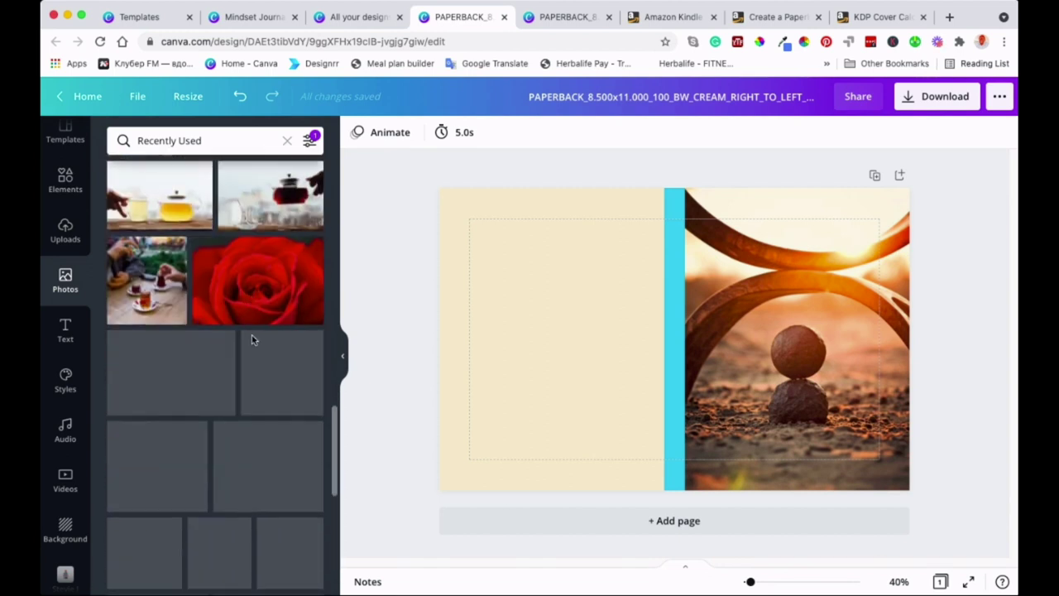
{"action": "scroll", "coordinate": [252, 339], "scroll_direction": "down", "scroll_amount": 5}
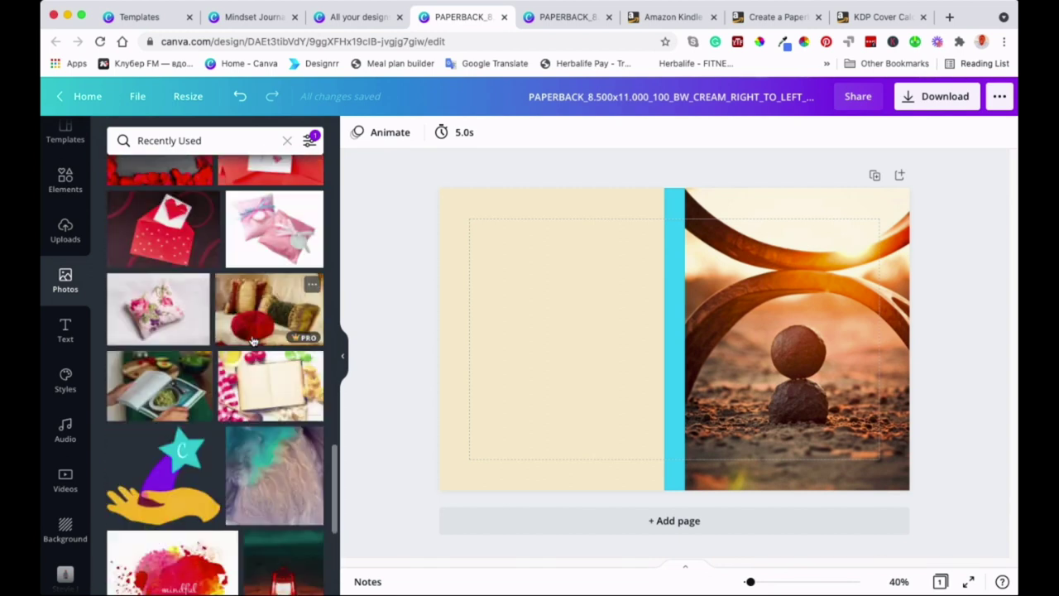
{"action": "scroll", "coordinate": [253, 341], "scroll_direction": "up", "scroll_amount": 3}
{"action": "scroll", "coordinate": [252, 341], "scroll_direction": "down", "scroll_amount": 8}
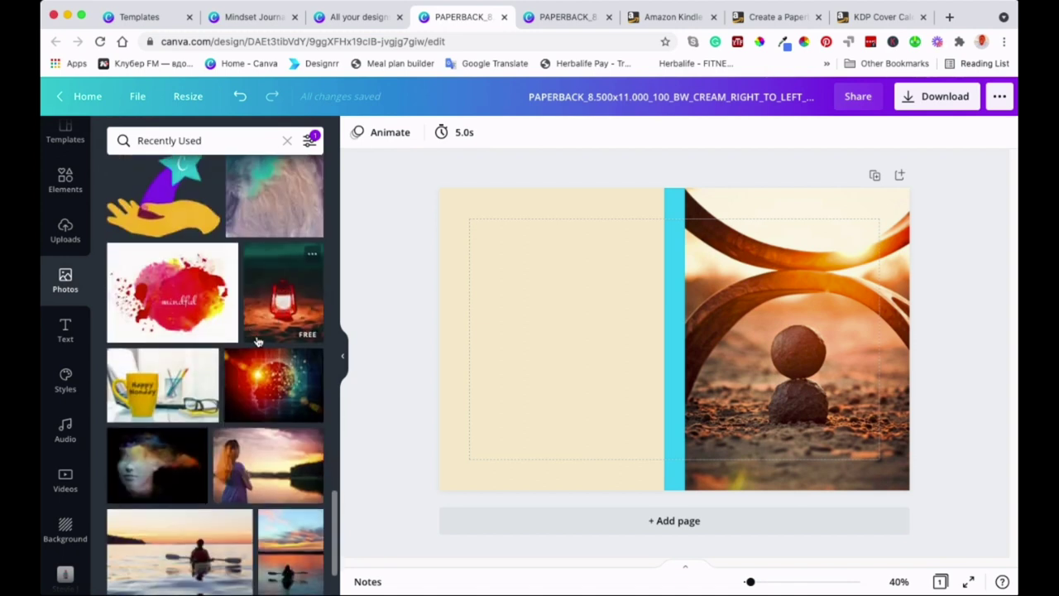
- Add the free red lantern photo to the back cover and resize it to fill the area up to the spine
{"action": "left_click_drag", "start_coordinate": [282, 300], "coordinate": [536, 315]}
{"action": "left_click_drag", "start_coordinate": [630, 428], "coordinate": [648, 461]}
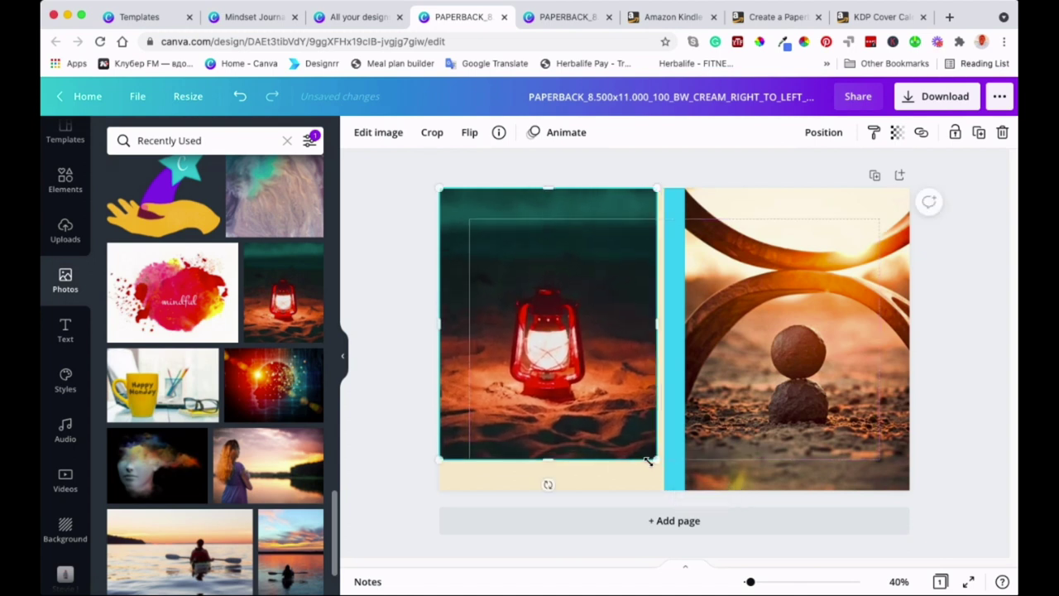
{"action": "left_click_drag", "start_coordinate": [547, 458], "coordinate": [544, 488]}
{"action": "left_click_drag", "start_coordinate": [661, 339], "coordinate": [667, 340]}
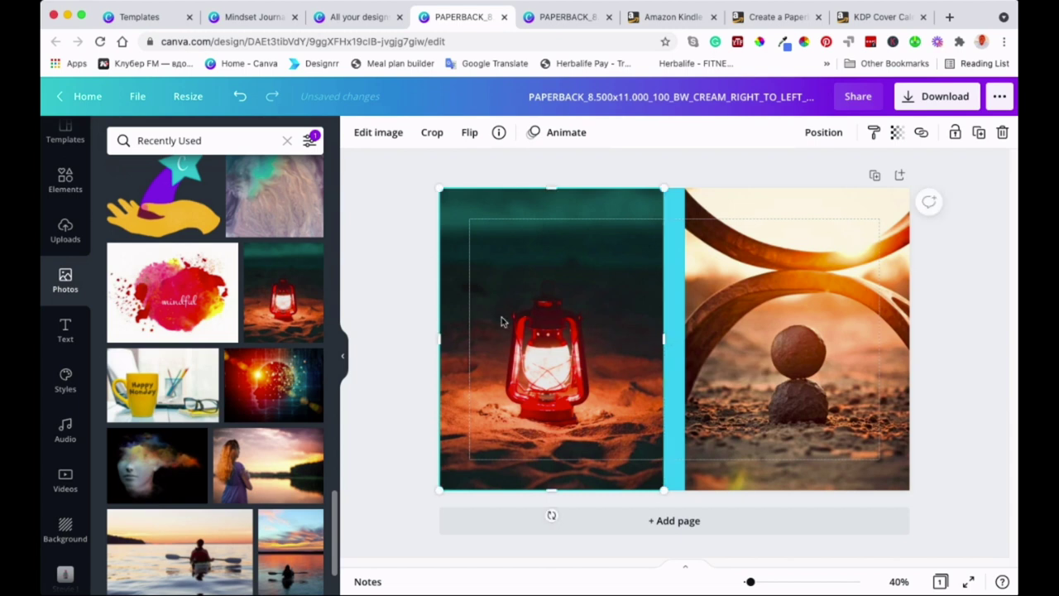
{"action": "left_click", "coordinate": [402, 356]}
- Recolour the turquoise spine bar to the pale peach #FFD6C4, starting from the peach brand colour
{"action": "left_click", "coordinate": [672, 341]}
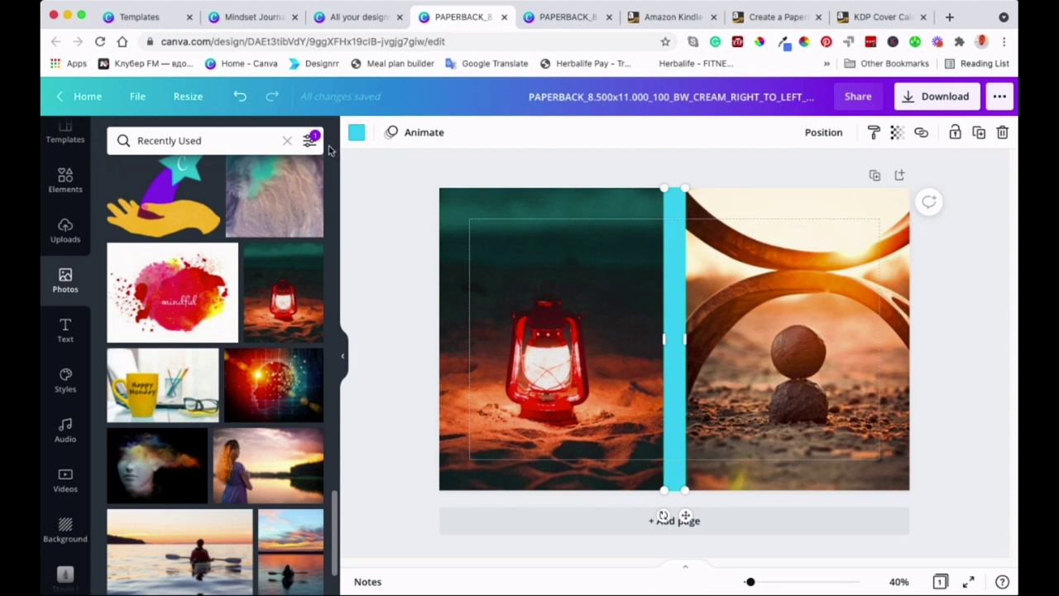
{"action": "left_click", "coordinate": [358, 133]}
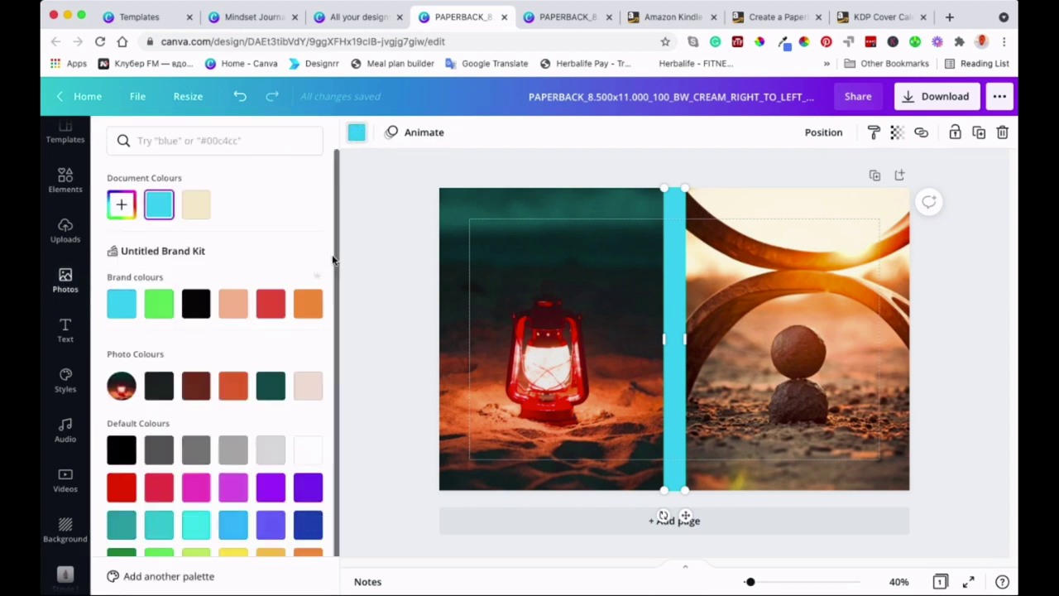
{"action": "left_click", "coordinate": [233, 305]}
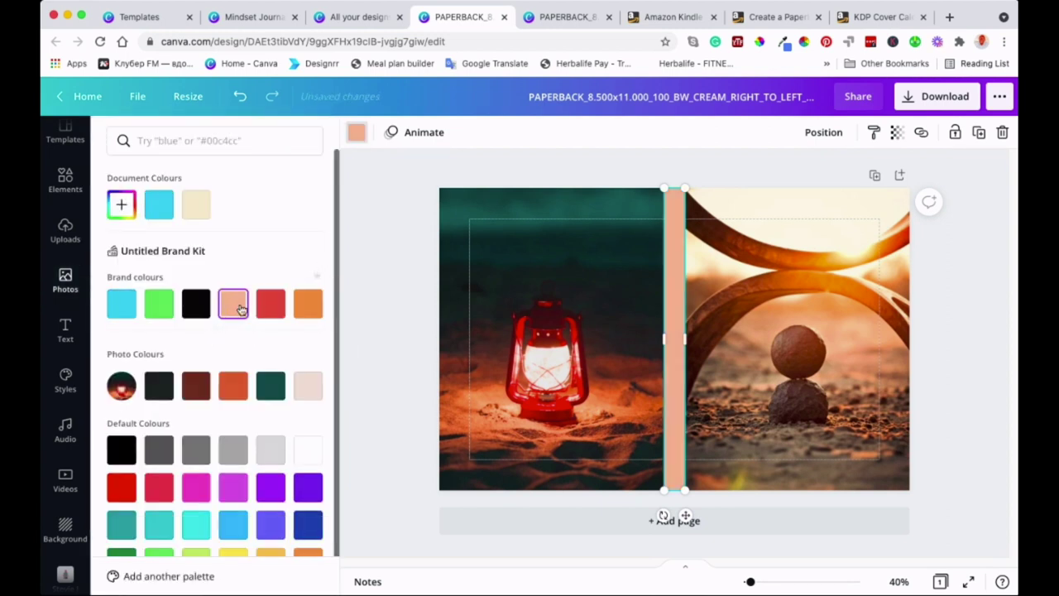
{"action": "left_click_drag", "start_coordinate": [193, 241], "coordinate": [158, 240]}
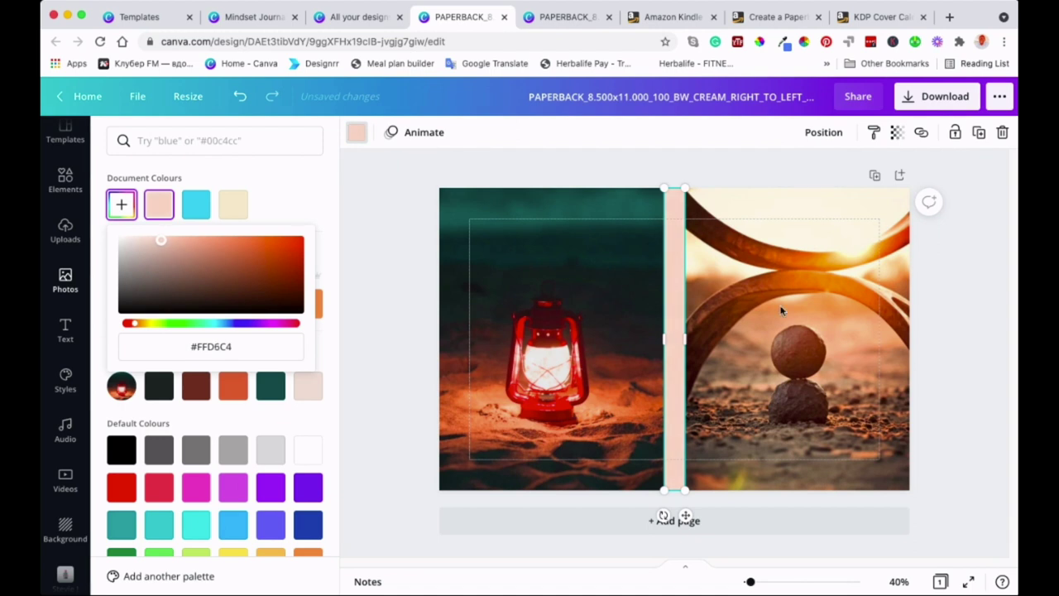
{"action": "left_click", "coordinate": [378, 189]}
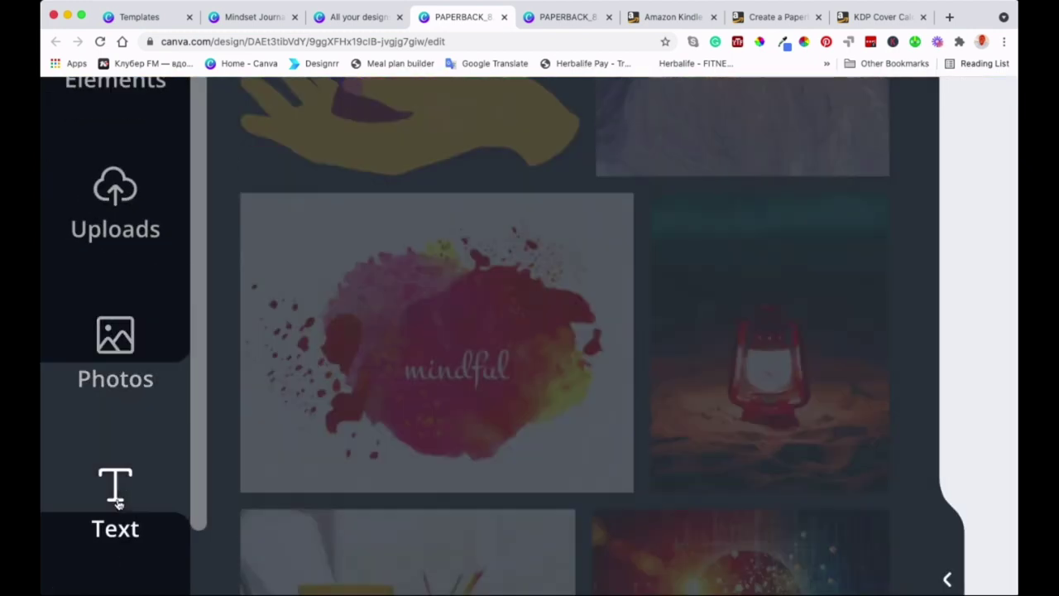
- Add a heading reading "The Mindset Journal" over the front cover photo
{"action": "left_click", "coordinate": [117, 501]}
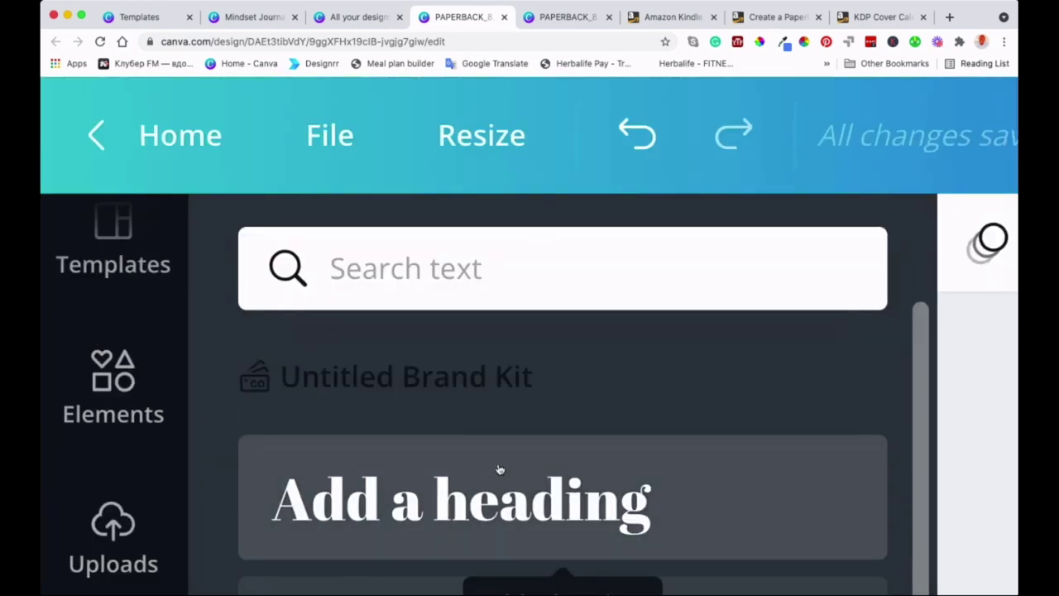
{"action": "left_click", "coordinate": [503, 526]}
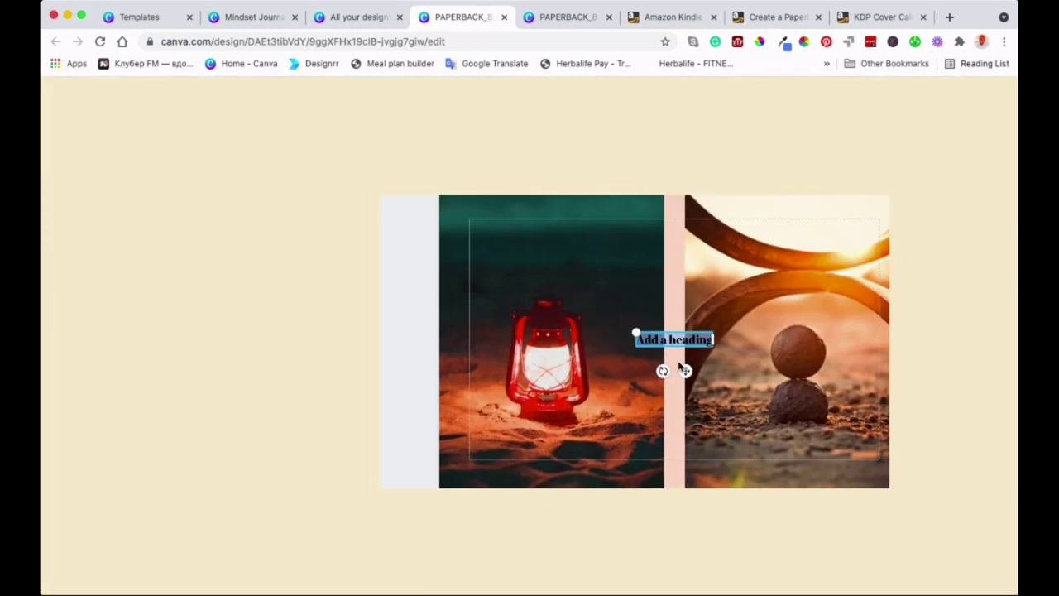
{"action": "left_click_drag", "start_coordinate": [681, 367], "coordinate": [786, 371]}
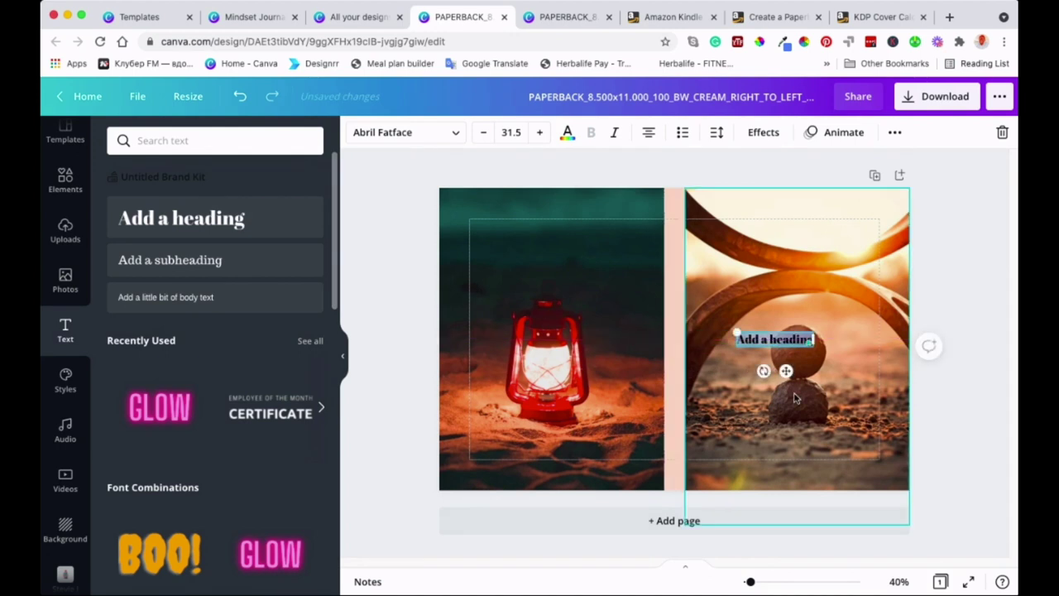
{"action": "type", "text": "The"}
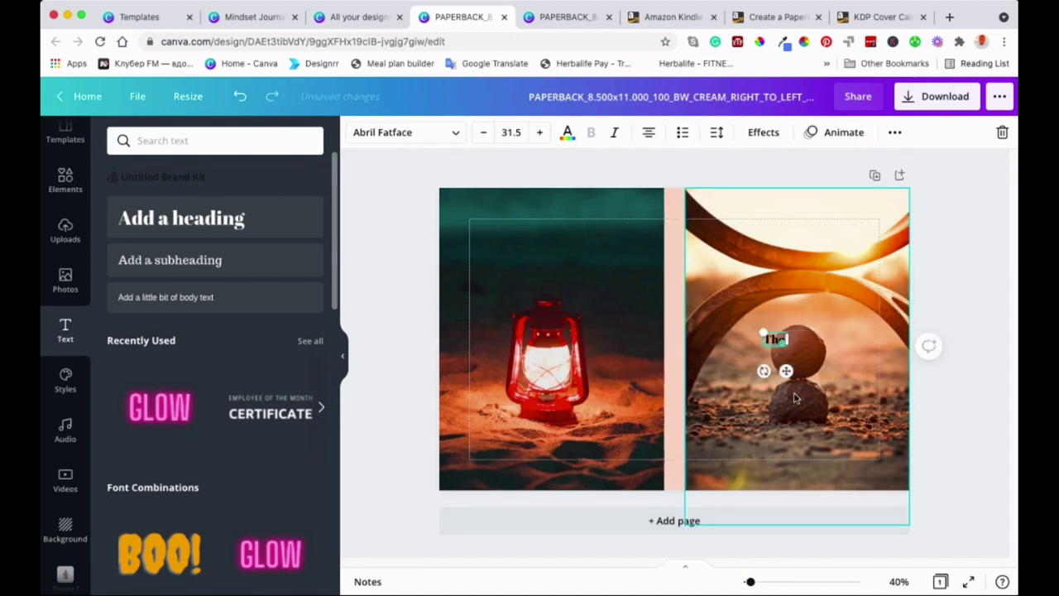
{"action": "type", "text": " Mindset Journal"}
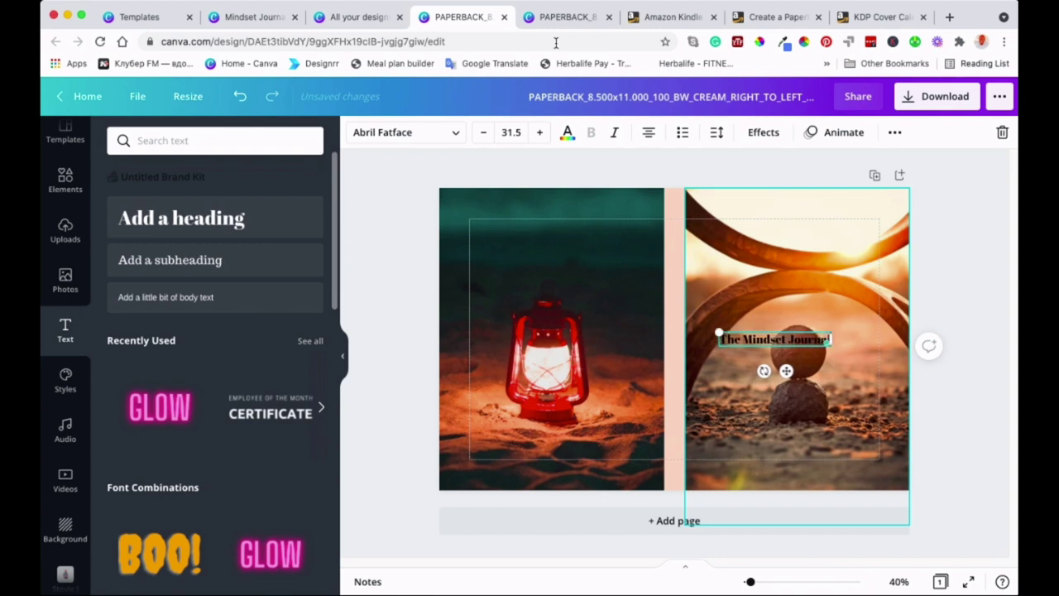
- Increase the title's font size to 45.5 and move it to the upper part of the front cover, inside the safe margin
{"action": "left_click", "coordinate": [540, 134]}
{"action": "left_click", "coordinate": [539, 135]}
{"action": "left_click", "coordinate": [540, 135]}
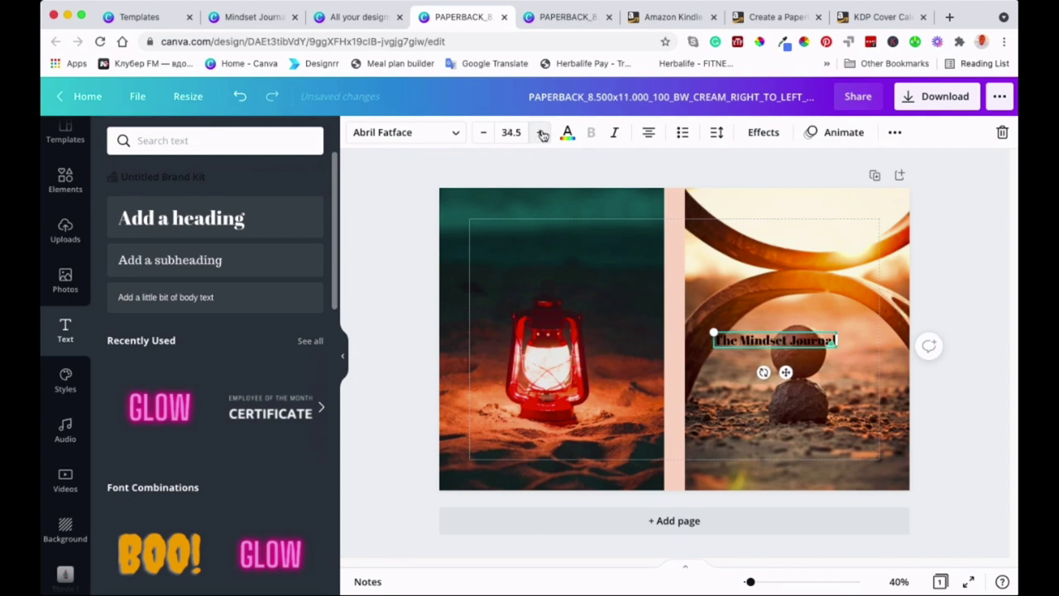
{"action": "left_click", "coordinate": [542, 134]}
{"action": "left_click", "coordinate": [543, 133]}
{"action": "left_click", "coordinate": [543, 133]}
{"action": "left_click", "coordinate": [544, 132]}
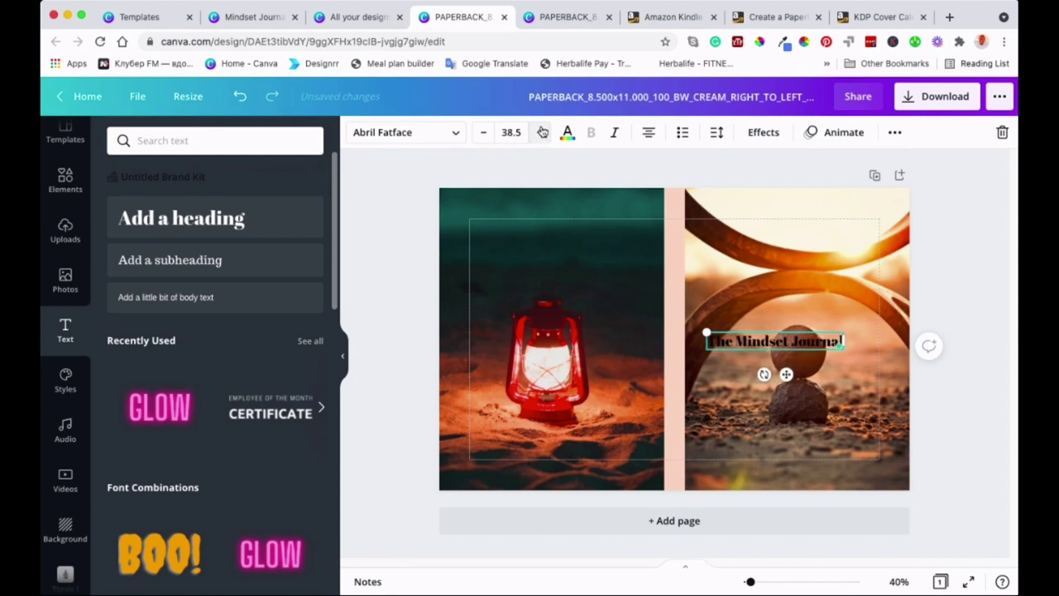
{"action": "double_click", "coordinate": [542, 132]}
{"action": "double_click", "coordinate": [542, 133]}
{"action": "double_click", "coordinate": [542, 133]}
{"action": "left_click", "coordinate": [542, 133]}
{"action": "left_click_drag", "start_coordinate": [787, 374], "coordinate": [814, 284]}
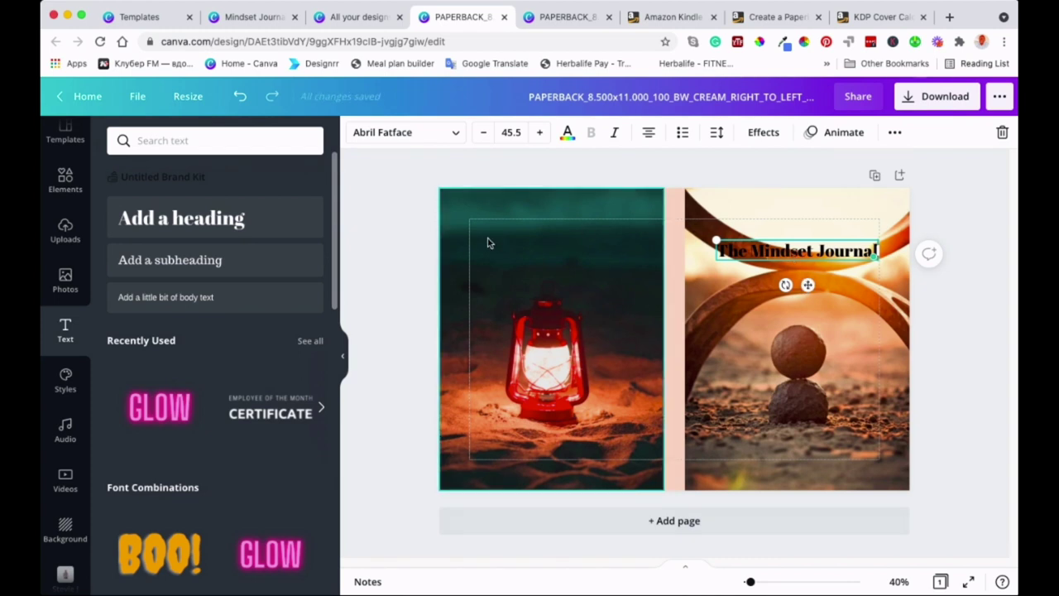
- Apply the Curve shape effect to the title and set the curve to 51
{"action": "left_click", "coordinate": [773, 143]}
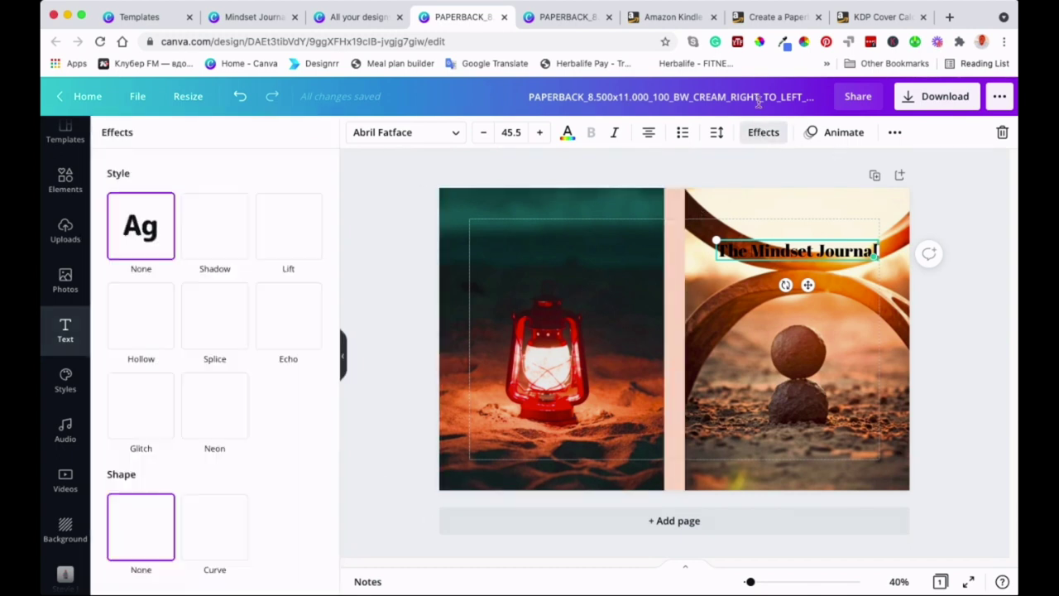
{"action": "left_click", "coordinate": [213, 533]}
{"action": "scroll", "coordinate": [174, 509], "scroll_direction": "down", "scroll_amount": 1}
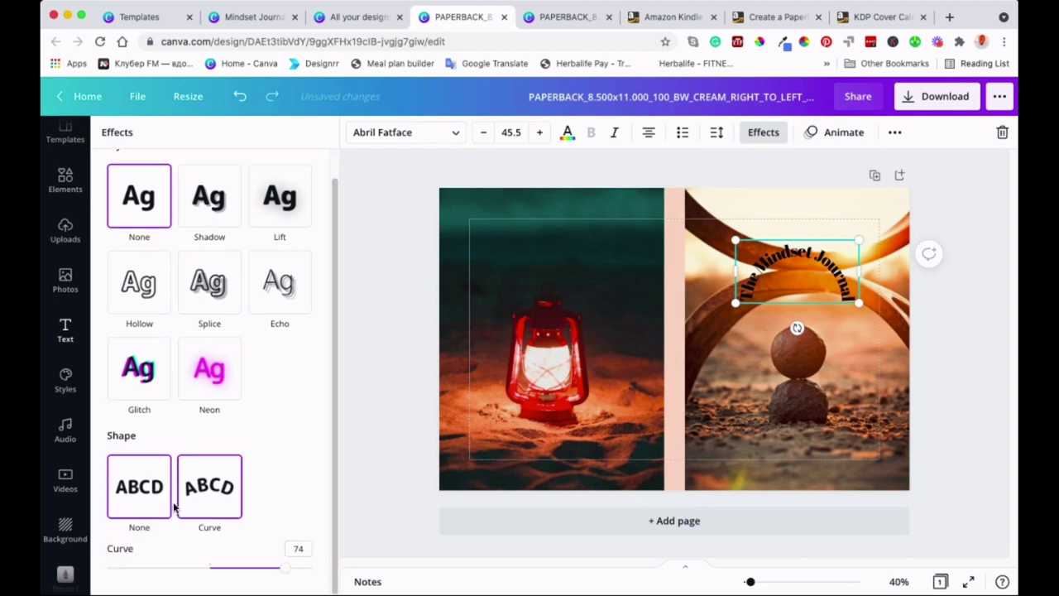
{"action": "left_click_drag", "start_coordinate": [284, 570], "coordinate": [261, 568]}
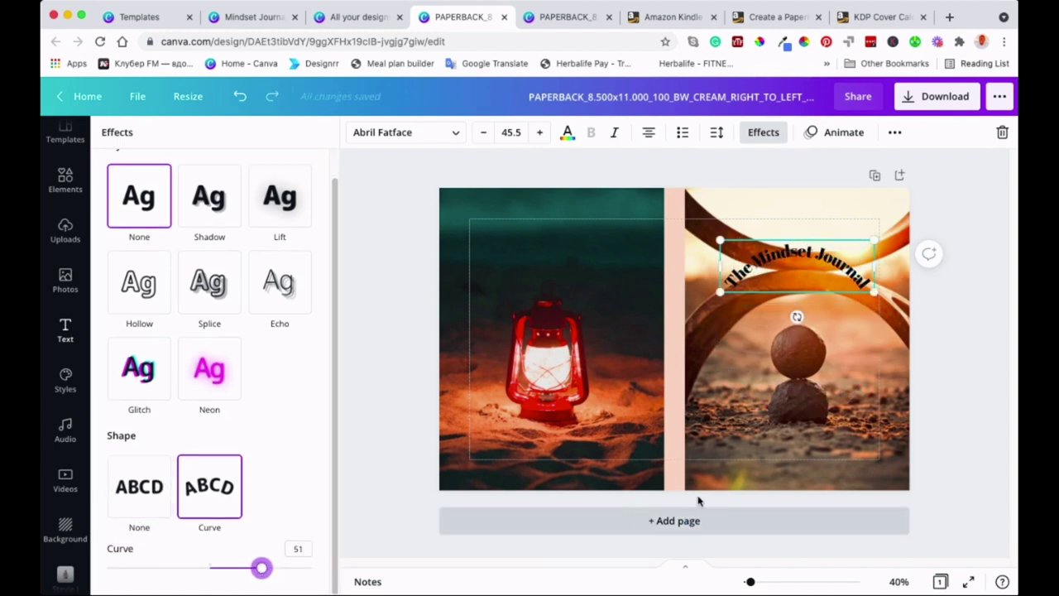
- Move the curved title slightly toward the spine and the upper edge of the front cover
{"action": "left_click_drag", "start_coordinate": [796, 269], "coordinate": [782, 265]}
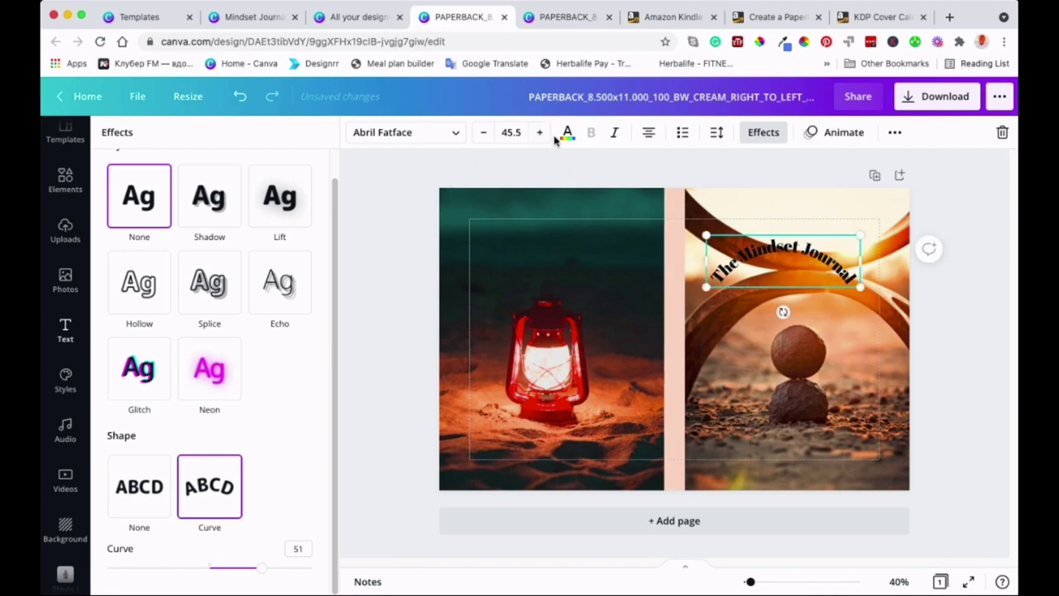
- Try the title text in white and in the brand red and orange, and set it back to black
{"action": "left_click", "coordinate": [568, 133]}
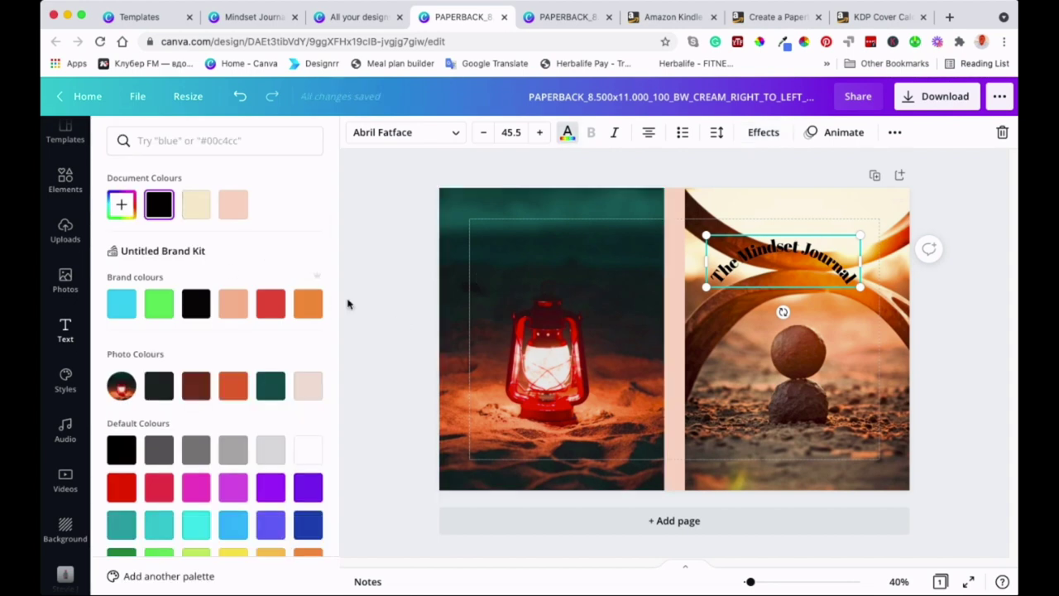
{"action": "left_click", "coordinate": [312, 452]}
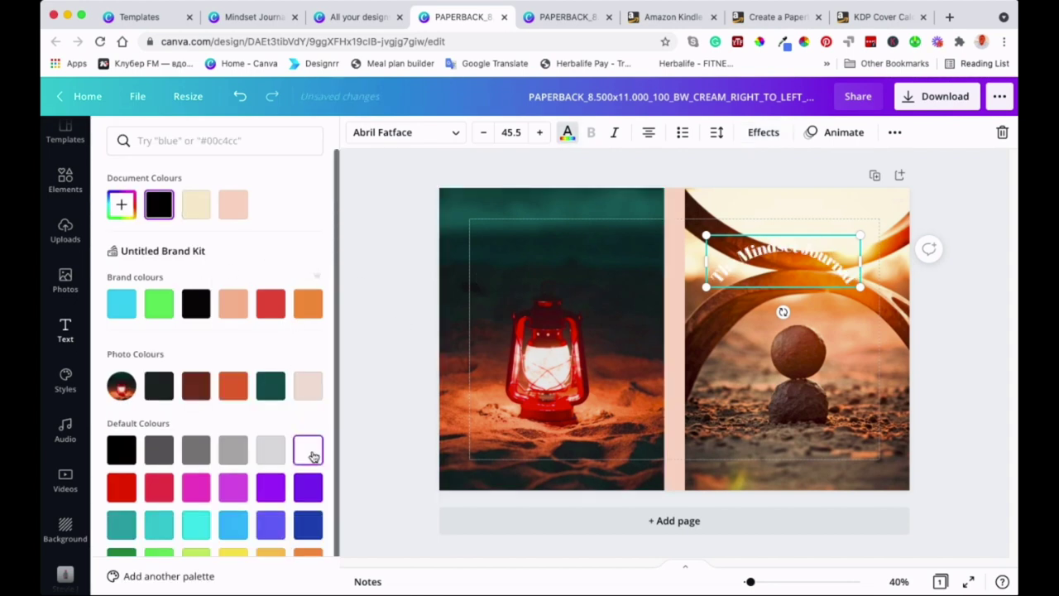
{"action": "left_click", "coordinate": [193, 304]}
{"action": "left_click", "coordinate": [271, 304]}
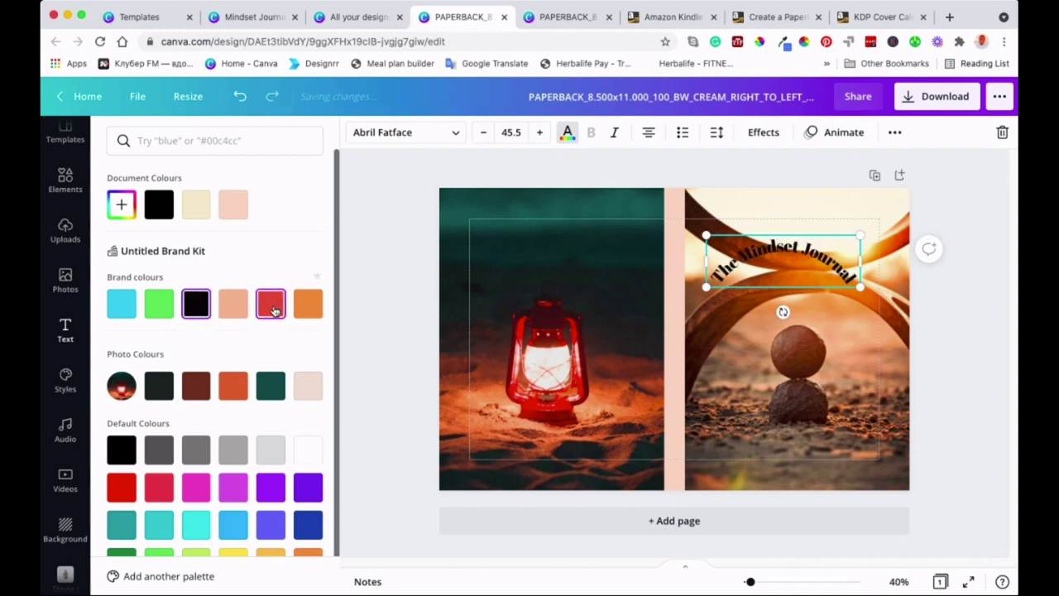
{"action": "left_click", "coordinate": [312, 306]}
{"action": "left_click", "coordinate": [197, 304]}
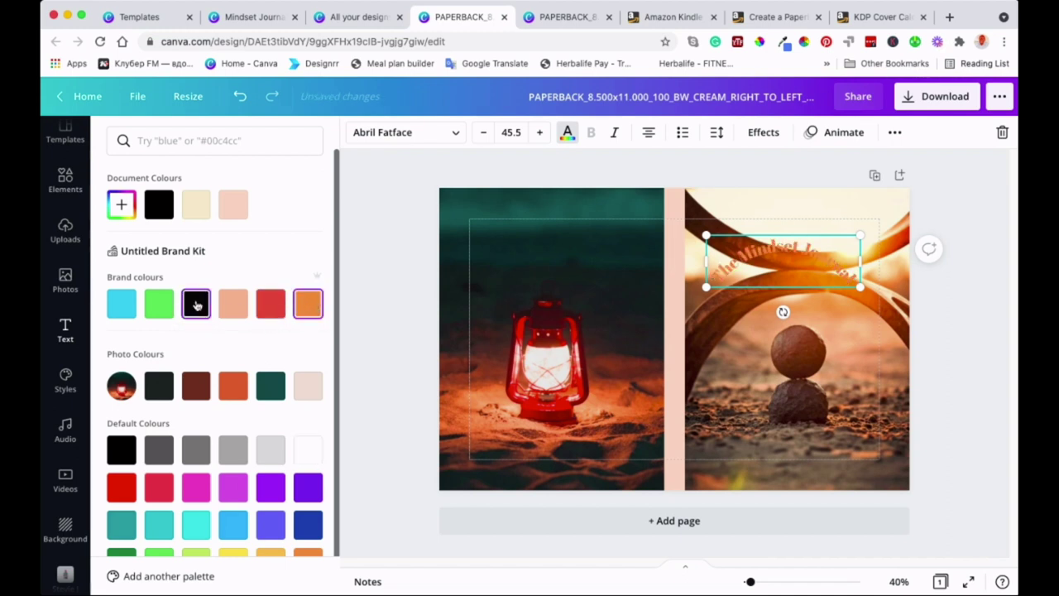
{"action": "left_click", "coordinate": [790, 346]}
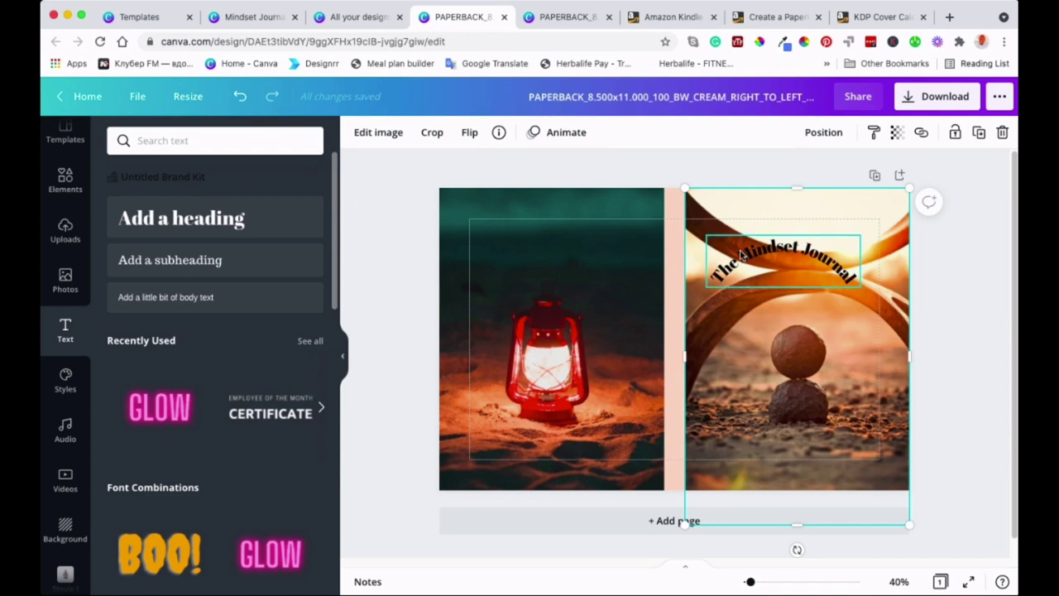
- Add a peach square shape and resize it into a rectangular band behind the title on the front cover
{"action": "left_click", "coordinate": [783, 263]}
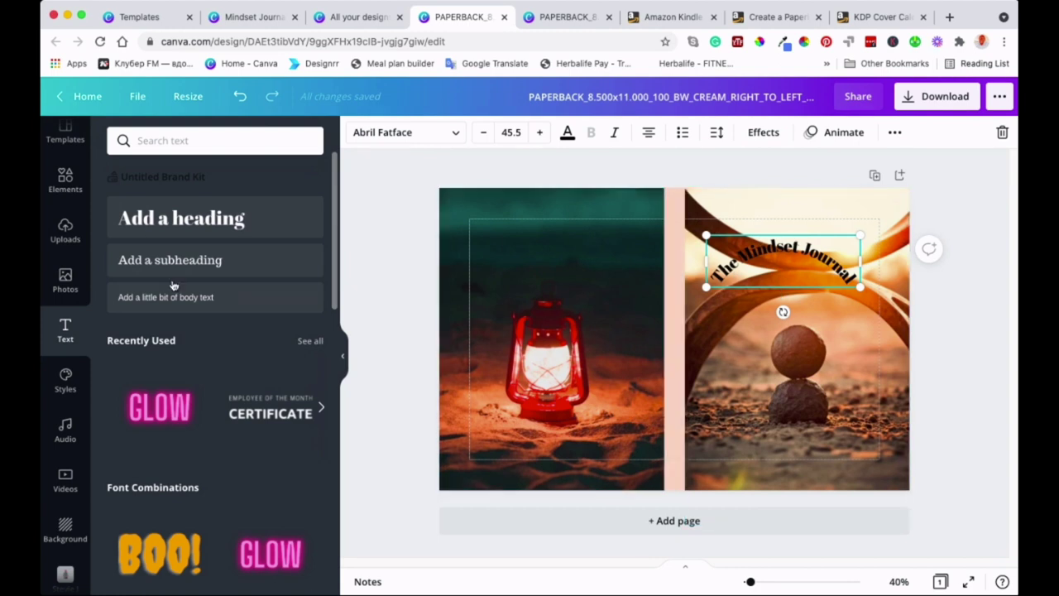
{"action": "left_click", "coordinate": [66, 182]}
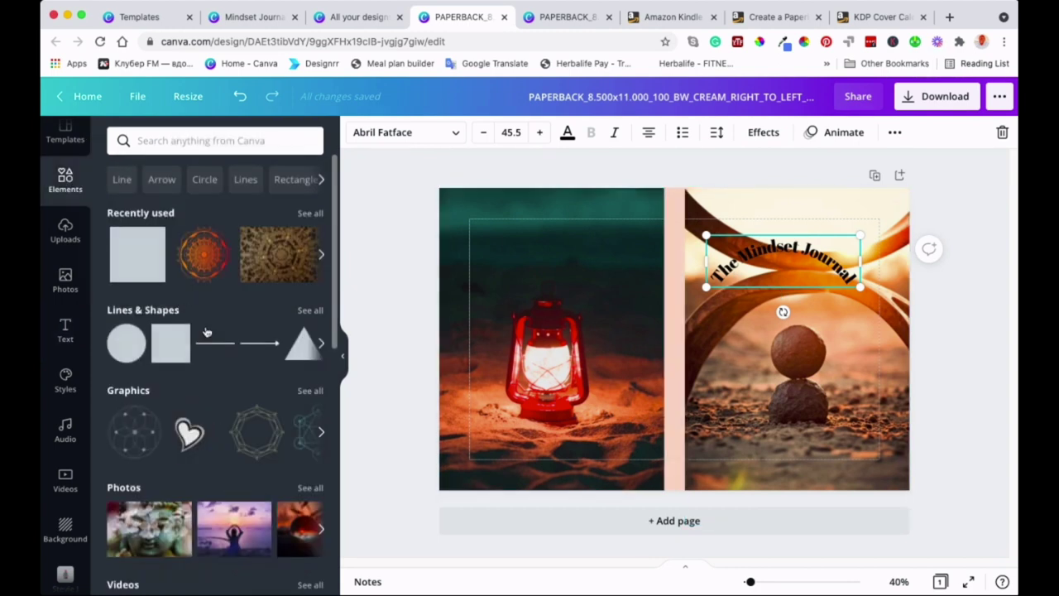
{"action": "left_click", "coordinate": [134, 263]}
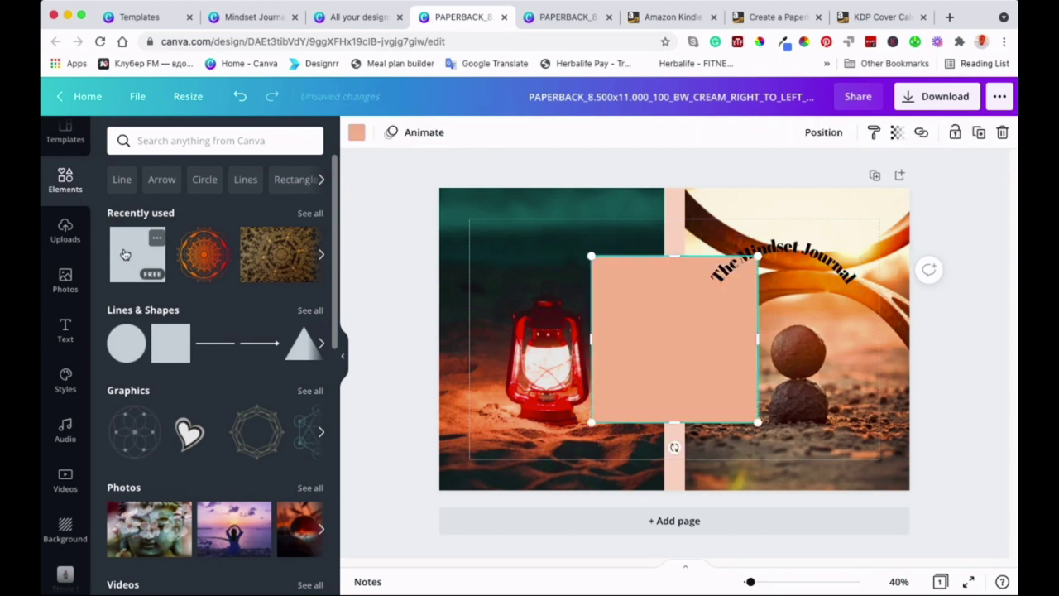
{"action": "left_click_drag", "start_coordinate": [675, 419], "coordinate": [791, 289]}
{"action": "left_click", "coordinate": [793, 269]}
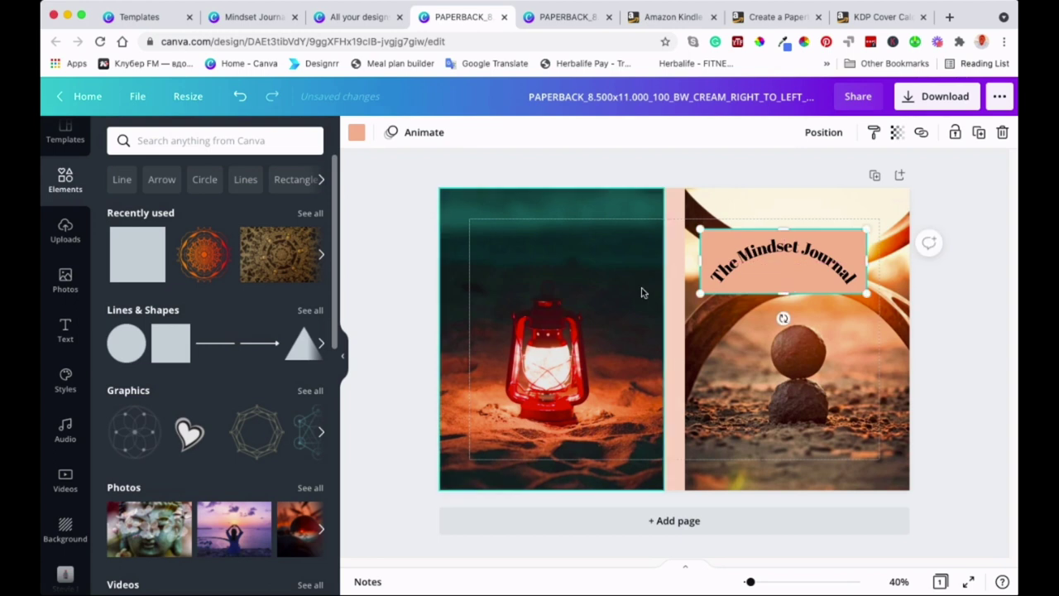
{"action": "left_click", "coordinate": [843, 355]}
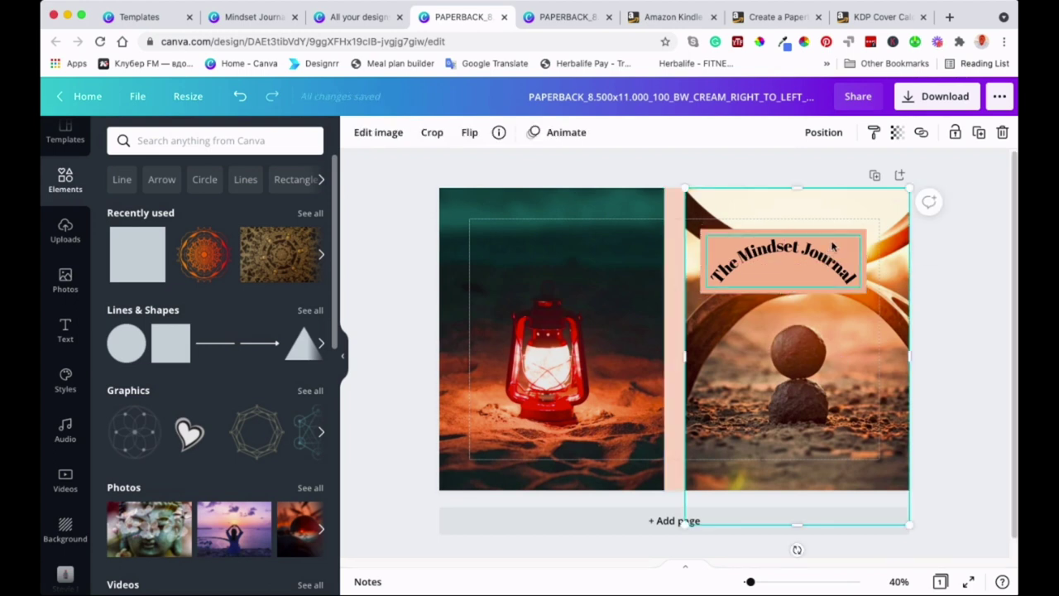
- Set the transparency of the peach band behind the title to 82
{"action": "left_click", "coordinate": [705, 293]}
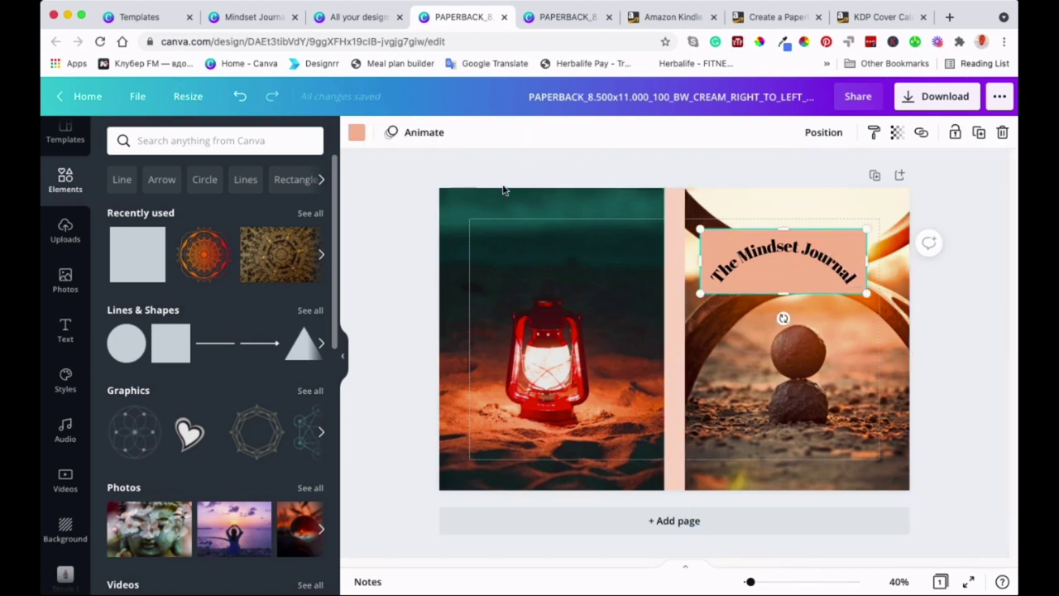
{"action": "left_click", "coordinate": [354, 134]}
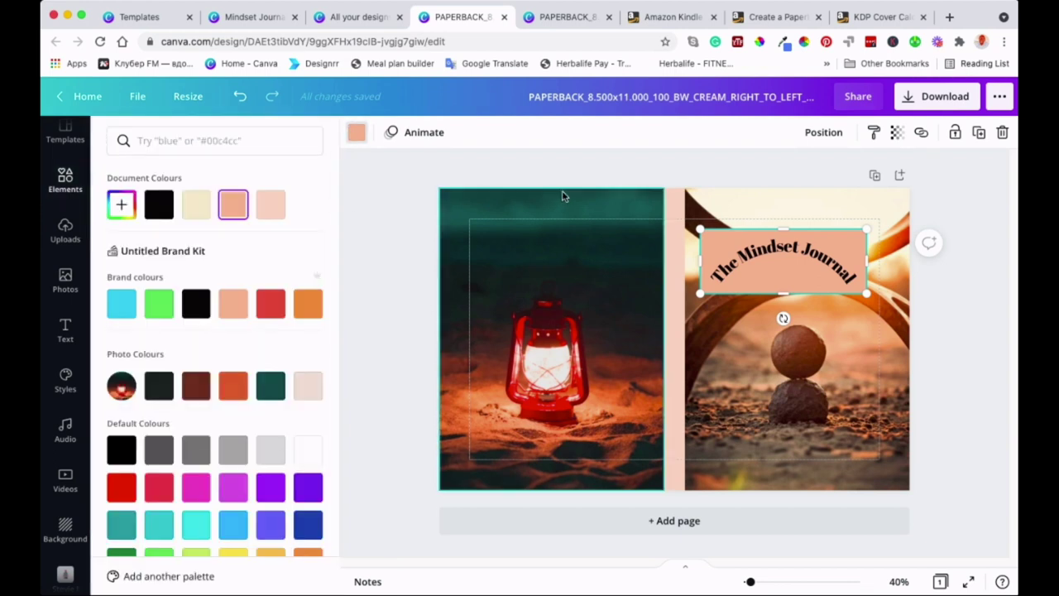
{"action": "left_click", "coordinate": [898, 132]}
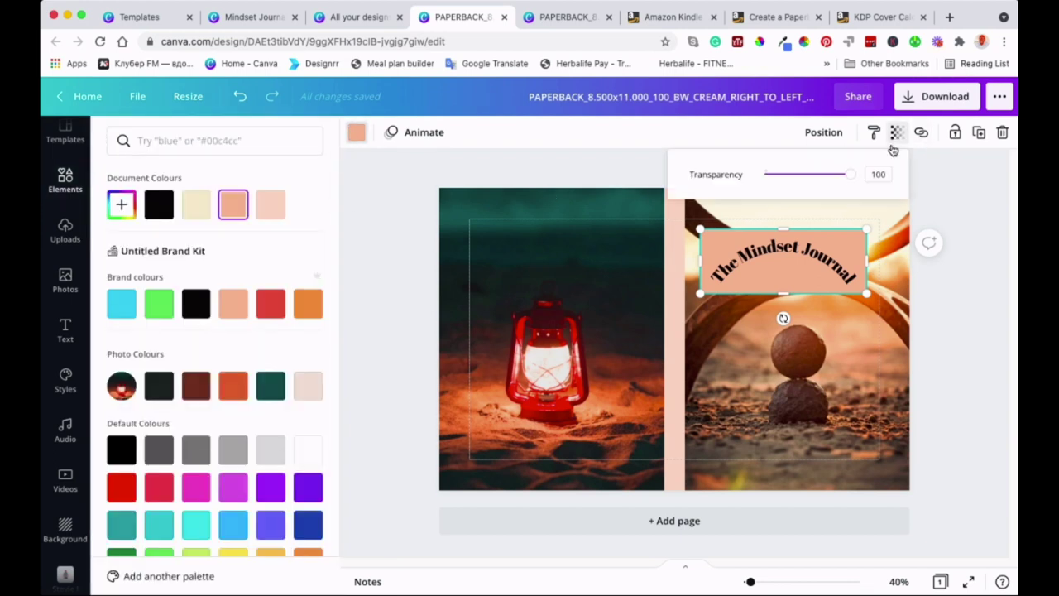
{"action": "left_click_drag", "start_coordinate": [854, 176], "coordinate": [836, 176]}
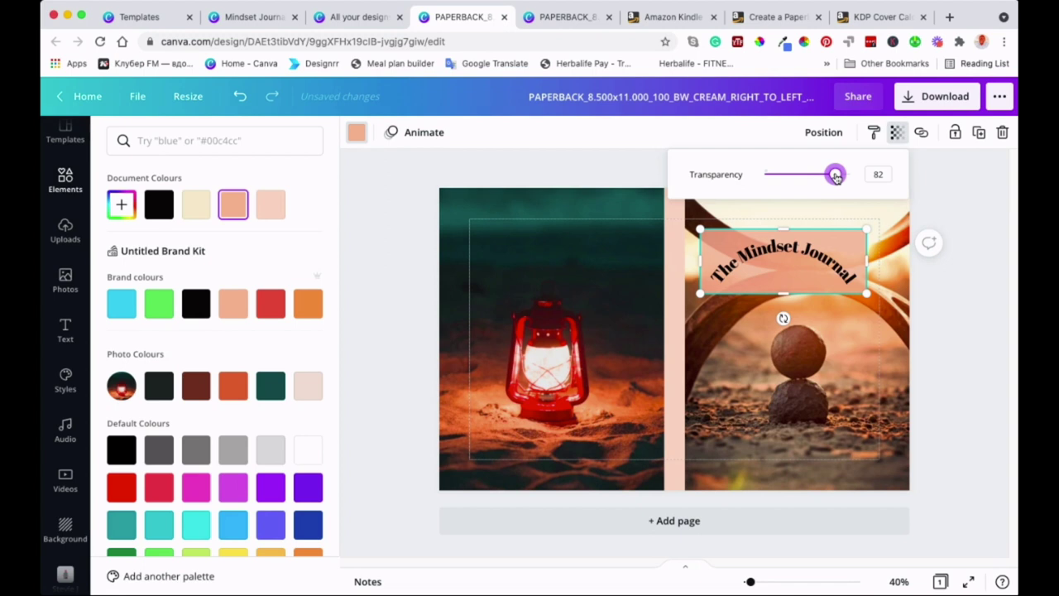
{"action": "left_click", "coordinate": [609, 170]}
- Shorten the front cover photo to 803 x 1,080 so its lower edge aligns with the page edge
{"action": "left_click", "coordinate": [907, 365]}
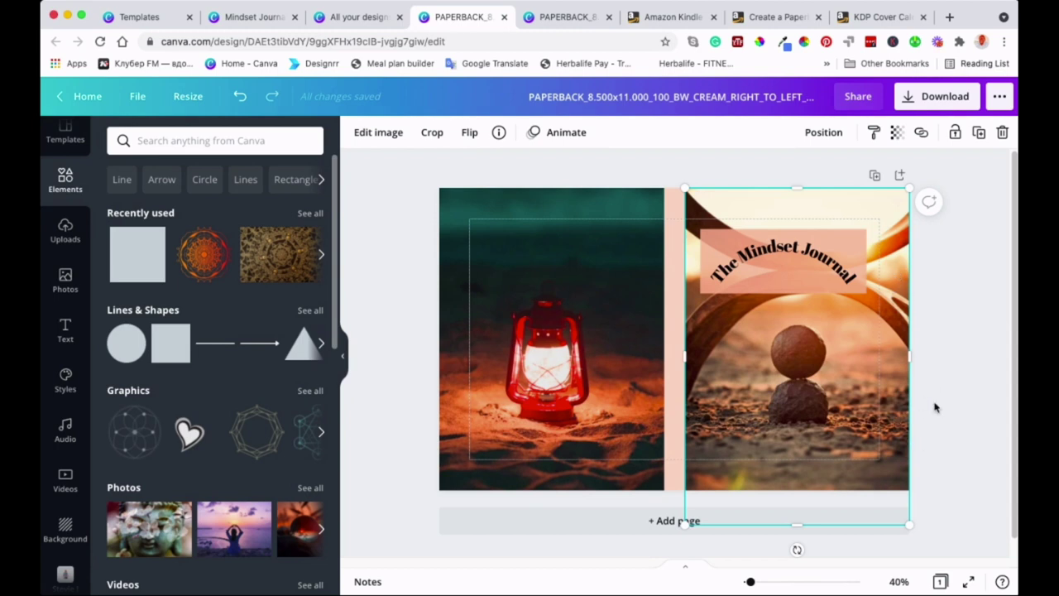
{"action": "left_click_drag", "start_coordinate": [798, 524], "coordinate": [801, 490]}
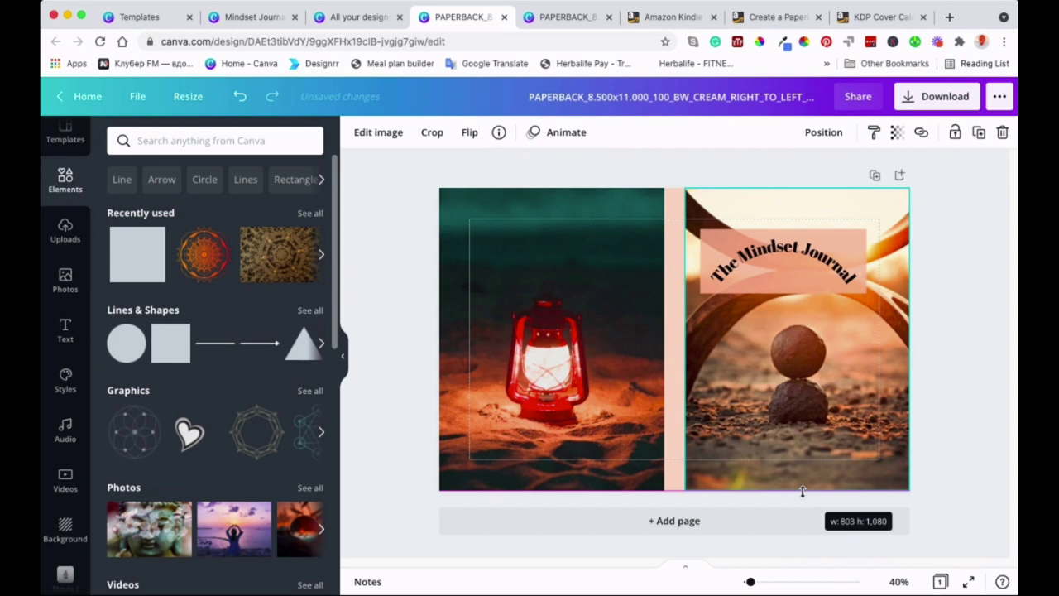
{"action": "left_click", "coordinate": [980, 436]}
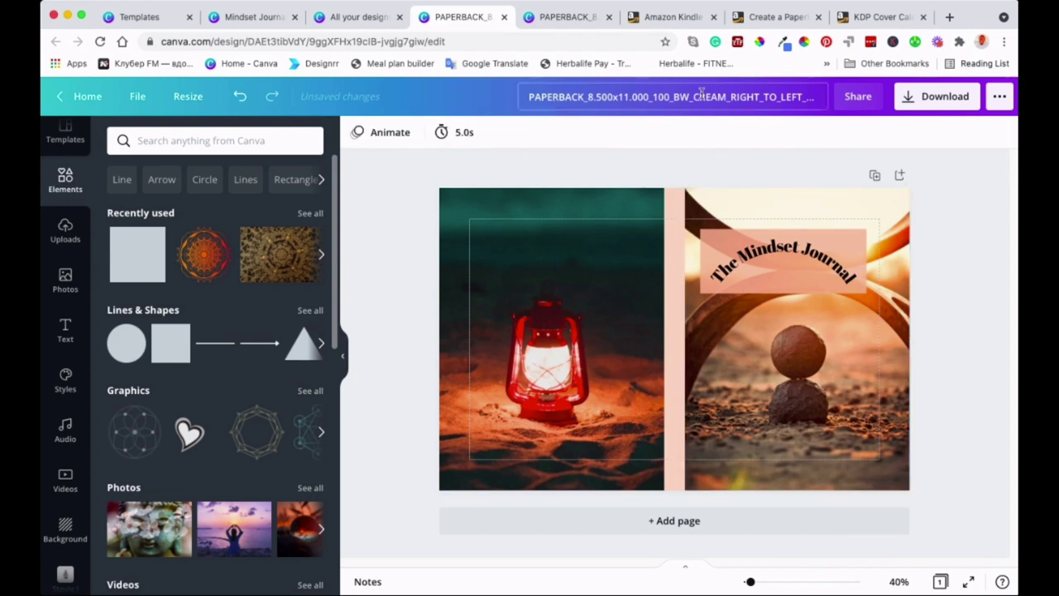
- Choose PDF Print as the cover's download file type, and dismiss the download settings
{"action": "left_click", "coordinate": [669, 97]}
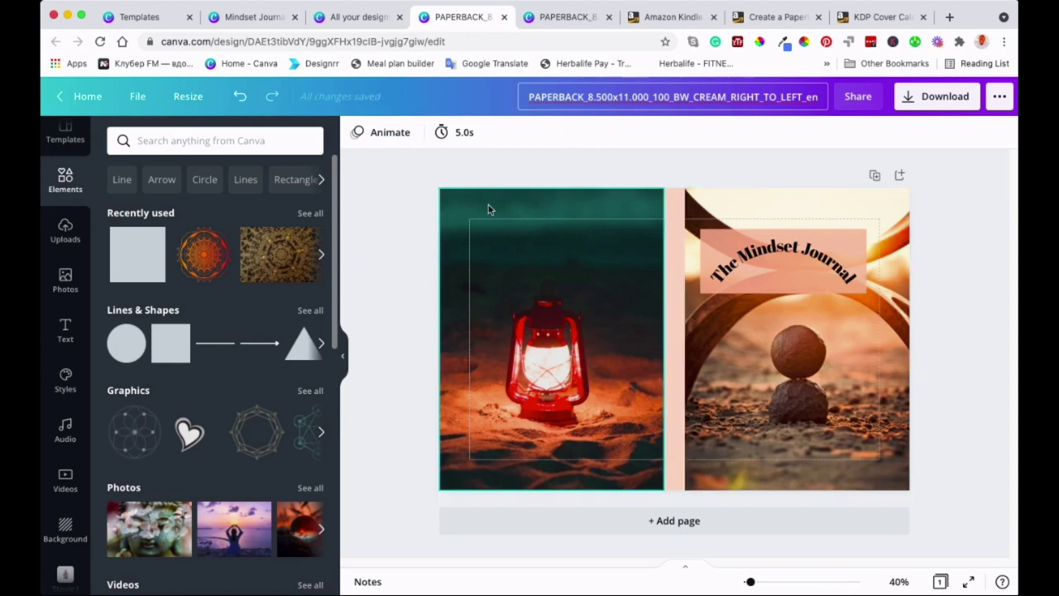
{"action": "left_click", "coordinate": [908, 98]}
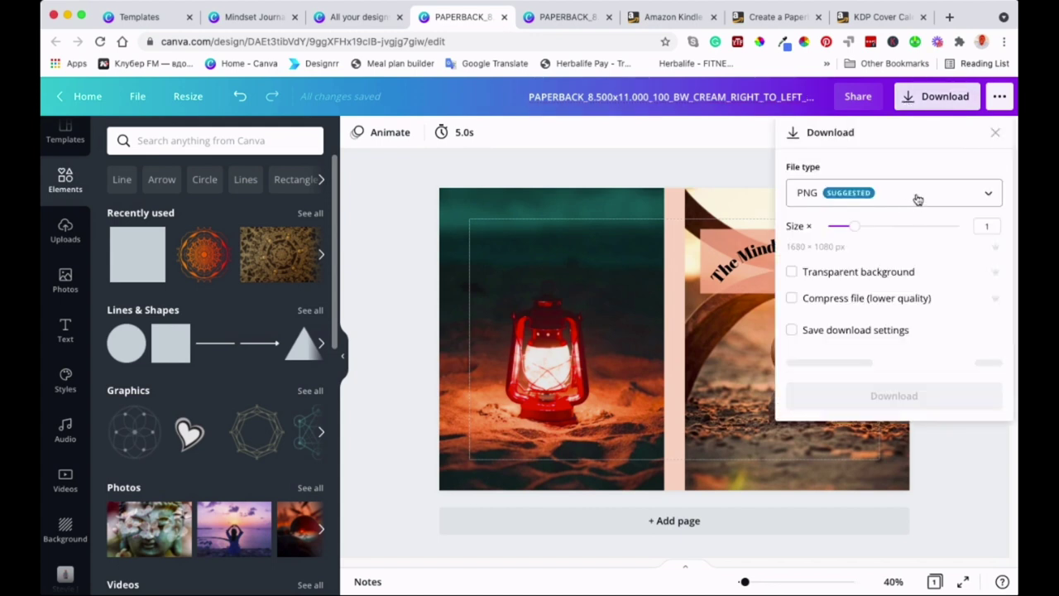
{"action": "left_click", "coordinate": [990, 195]}
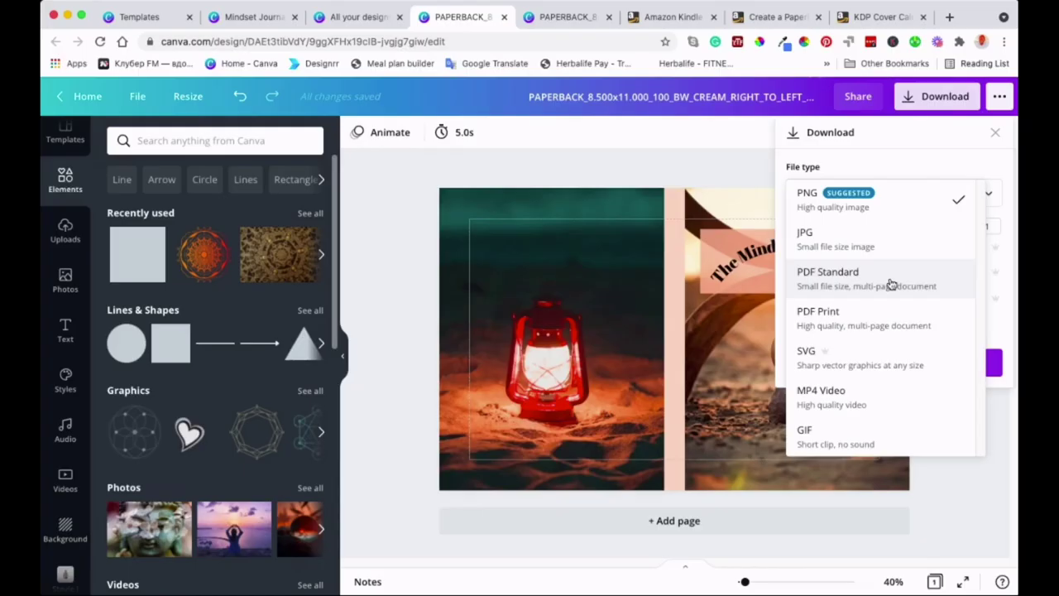
{"action": "left_click", "coordinate": [880, 321]}
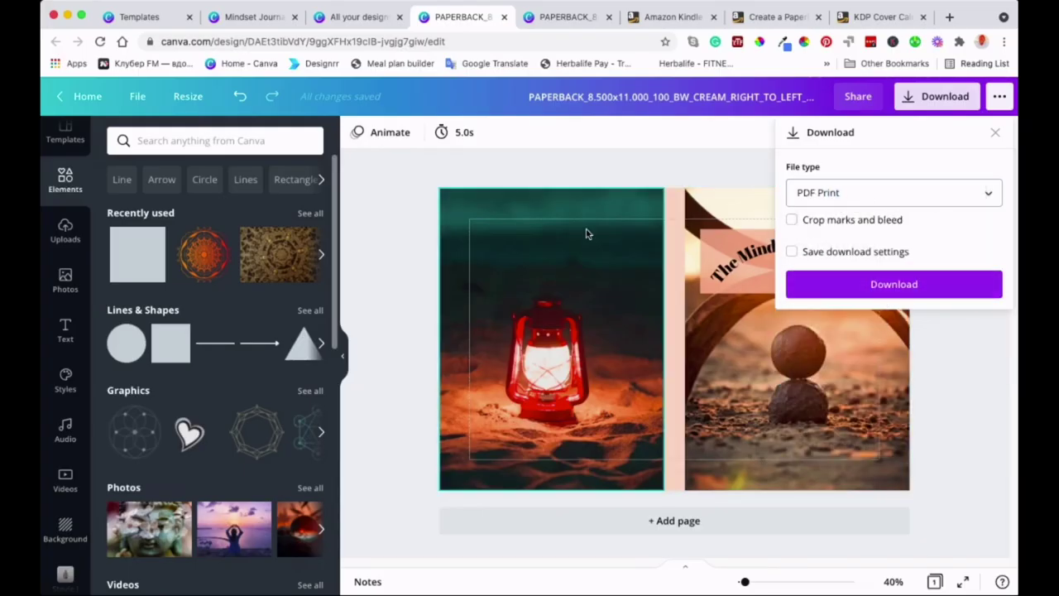
{"action": "left_click", "coordinate": [628, 169]}
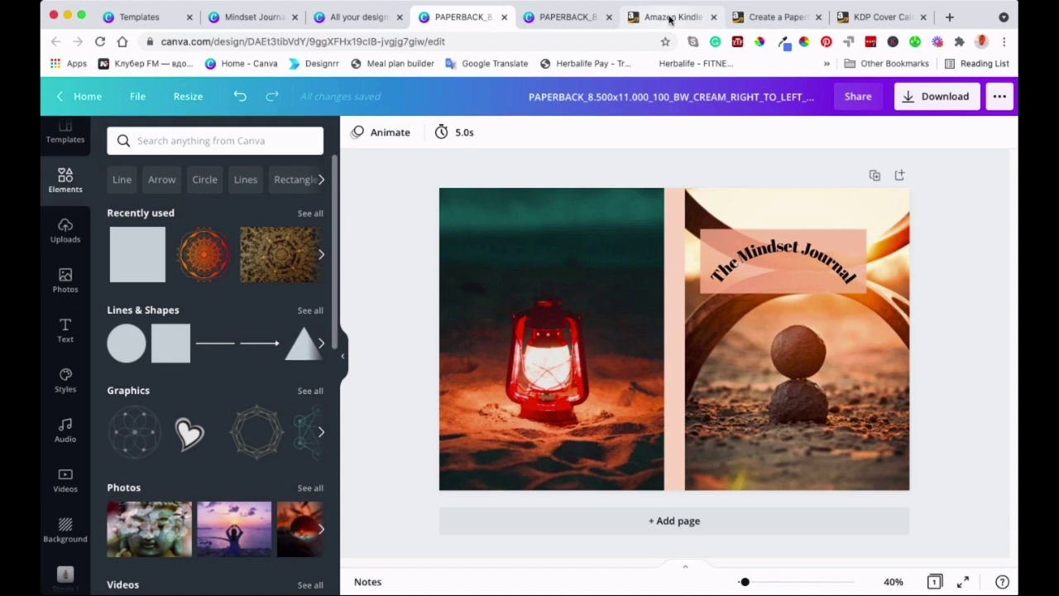
- Switch to the Kindle Direct Publishing bookshelf and look through the new title options and existing books
{"action": "left_click", "coordinate": [670, 19]}
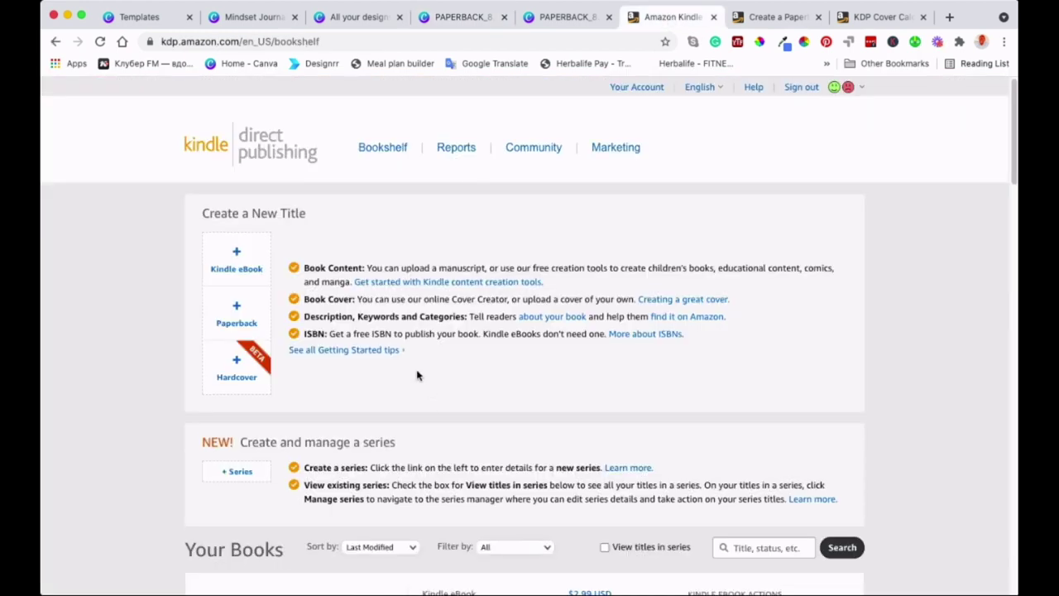
{"action": "scroll", "coordinate": [417, 375], "scroll_direction": "down", "scroll_amount": 1}
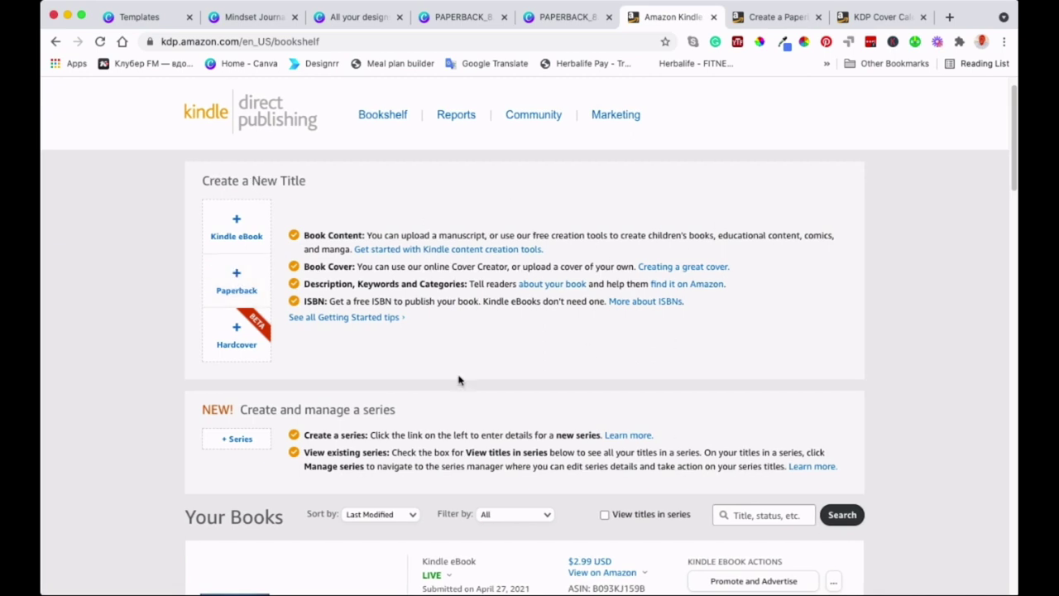
{"action": "scroll", "coordinate": [531, 489], "scroll_direction": "down", "scroll_amount": 5}
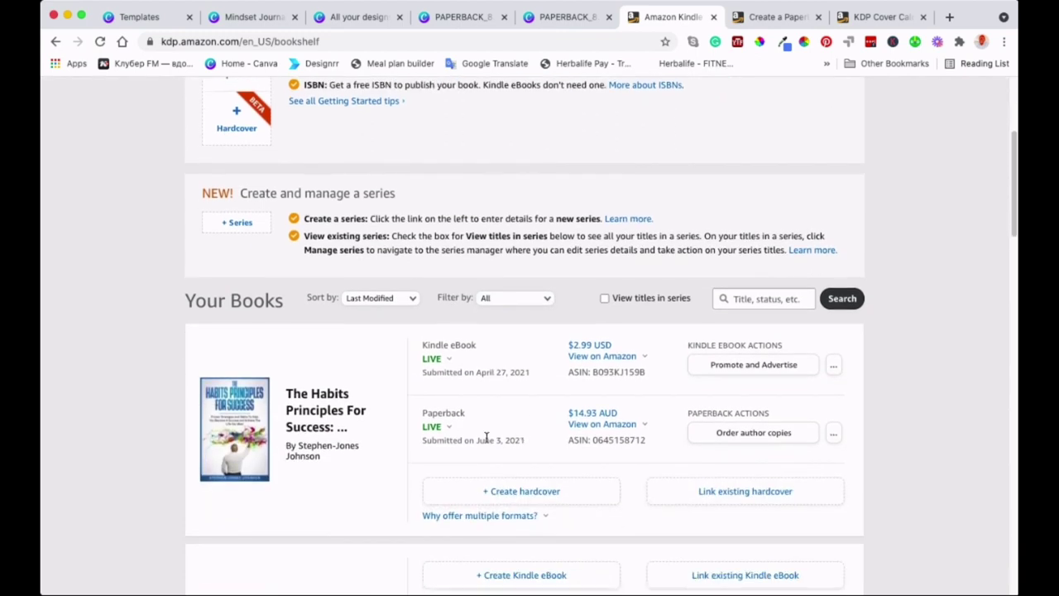
{"action": "scroll", "coordinate": [345, 481], "scroll_direction": "up", "scroll_amount": 1}
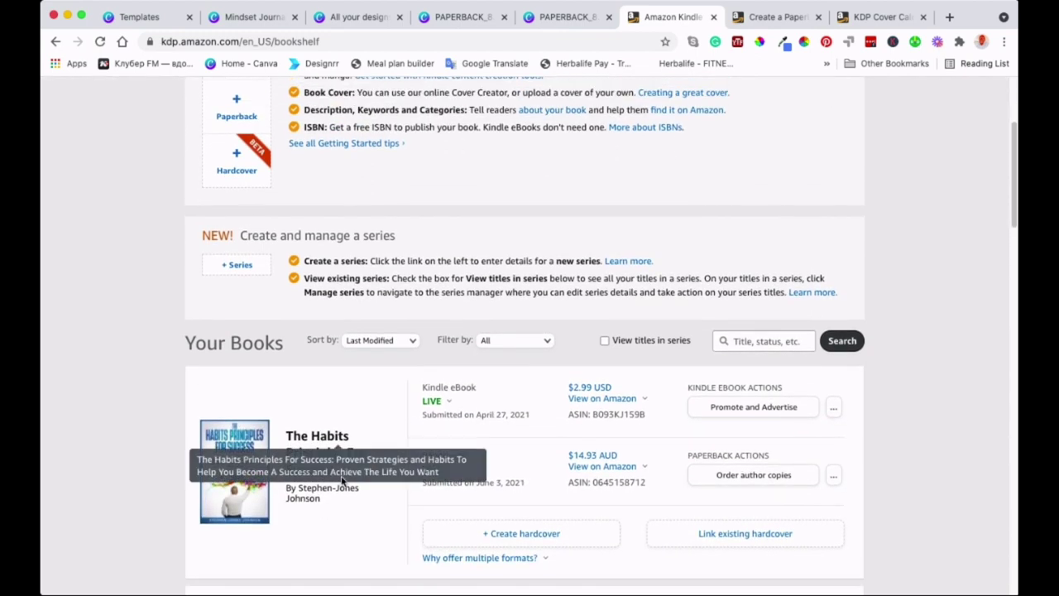
{"action": "scroll", "coordinate": [365, 438], "scroll_direction": "down", "scroll_amount": 2}
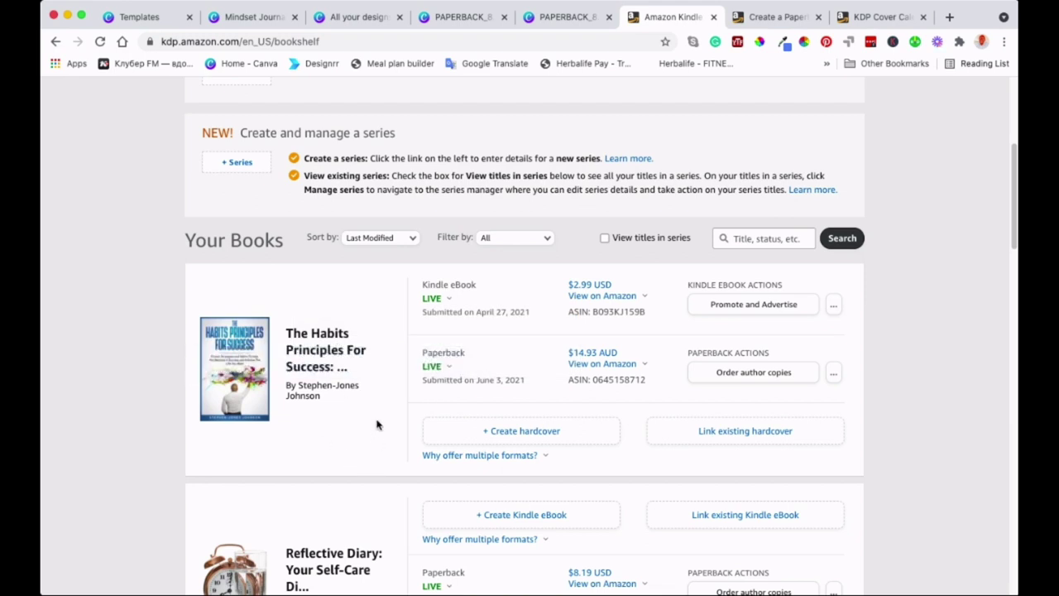
{"action": "scroll", "coordinate": [376, 425], "scroll_direction": "up", "scroll_amount": 5}
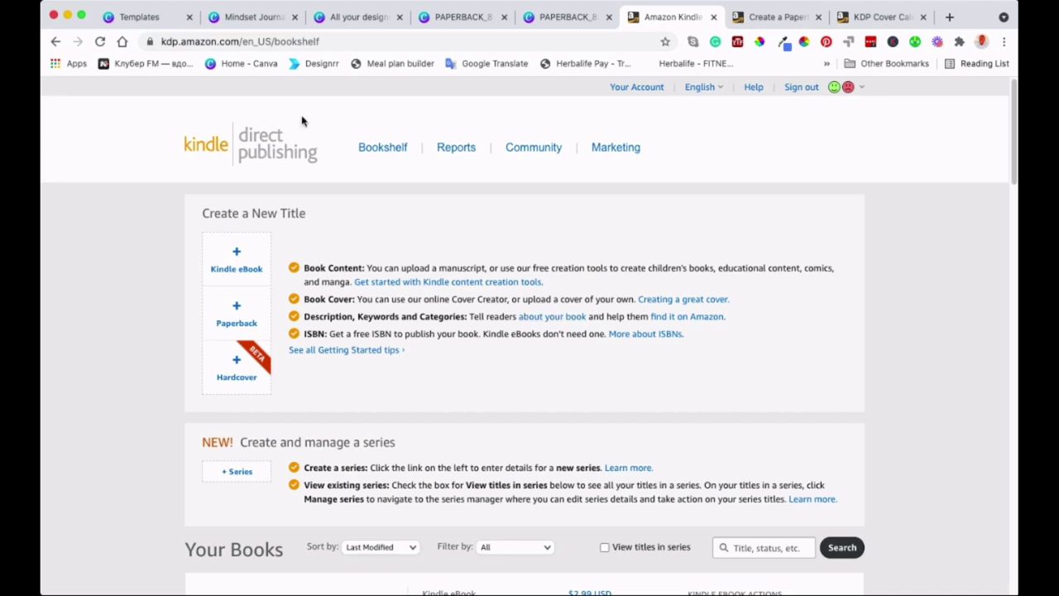
- Return to the paperback cover design in Canva and inspect the finished cover at 70% zoom
{"action": "left_click", "coordinate": [142, 18]}
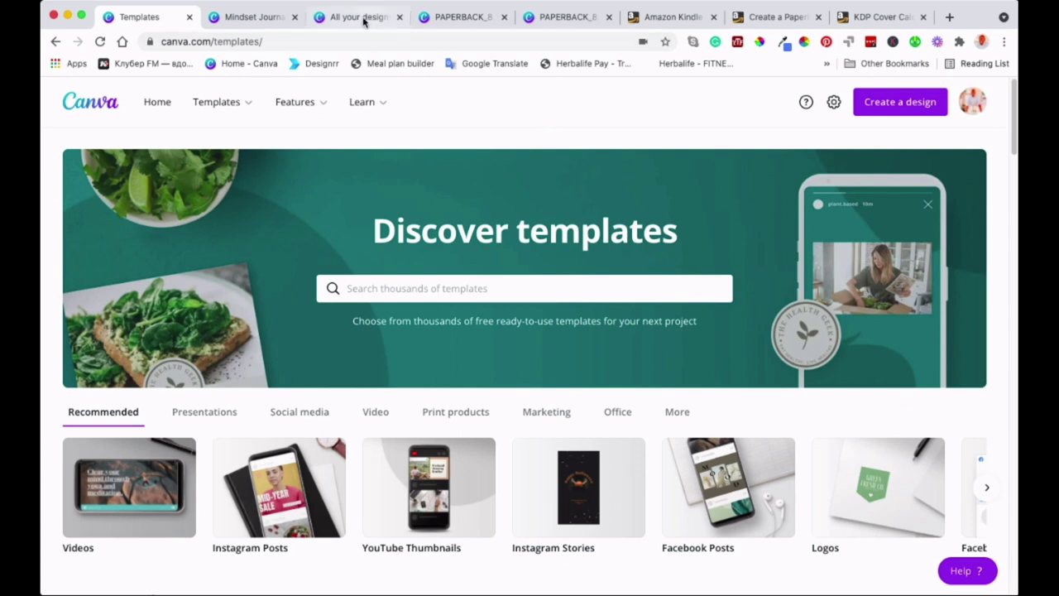
{"action": "left_click", "coordinate": [259, 15]}
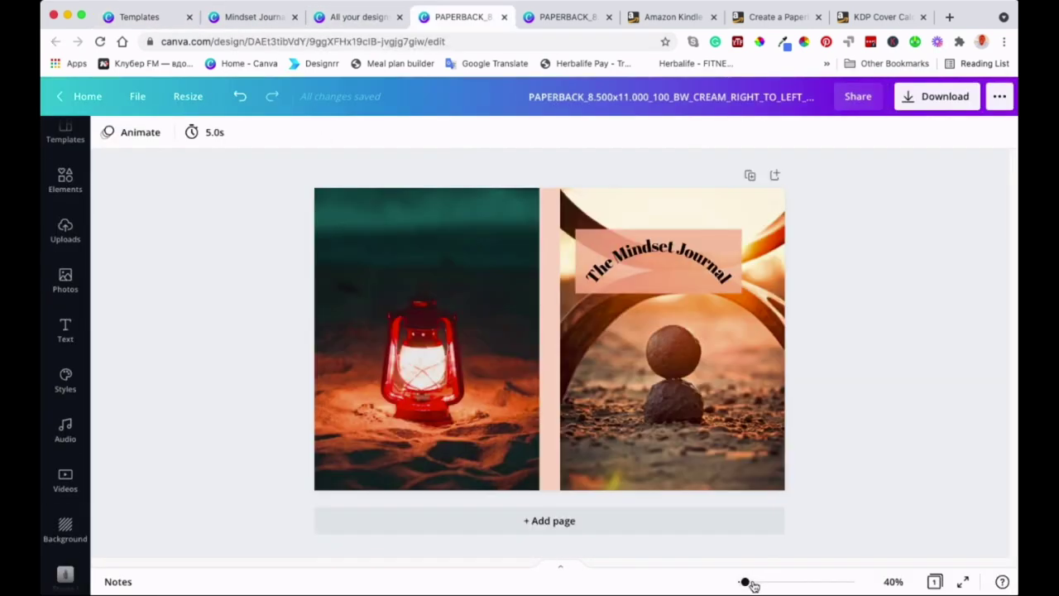
{"action": "left_click_drag", "start_coordinate": [748, 582], "coordinate": [753, 582]}
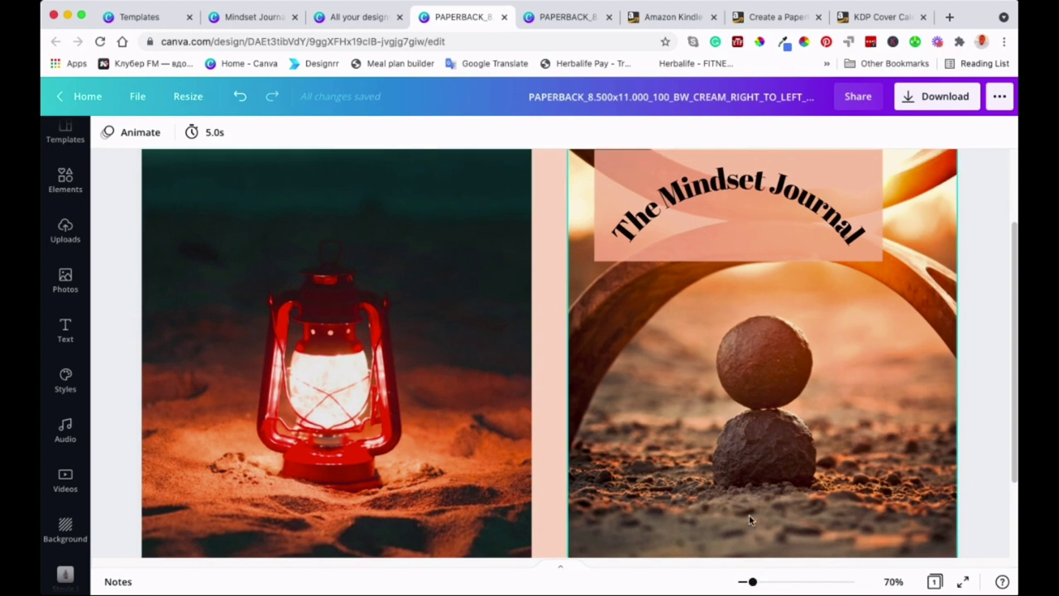
{"action": "scroll", "coordinate": [755, 490], "scroll_direction": "up", "scroll_amount": 3}
{"action": "scroll", "coordinate": [757, 496], "scroll_direction": "down", "scroll_amount": 3}
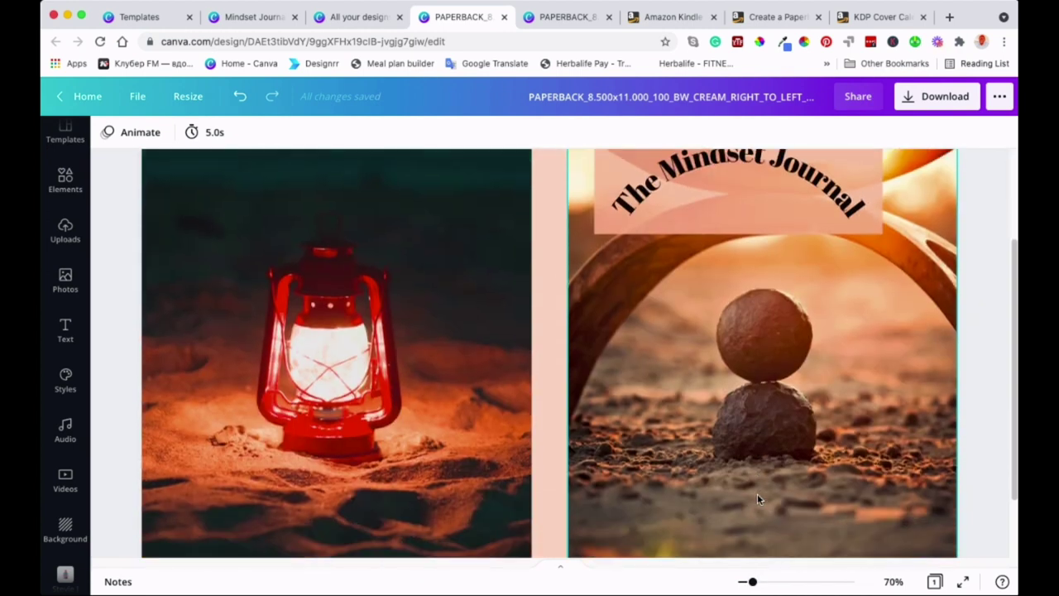
{"action": "scroll", "coordinate": [758, 496], "scroll_direction": "up", "scroll_amount": 3}
{"action": "scroll", "coordinate": [758, 500], "scroll_direction": "down", "scroll_amount": 5}
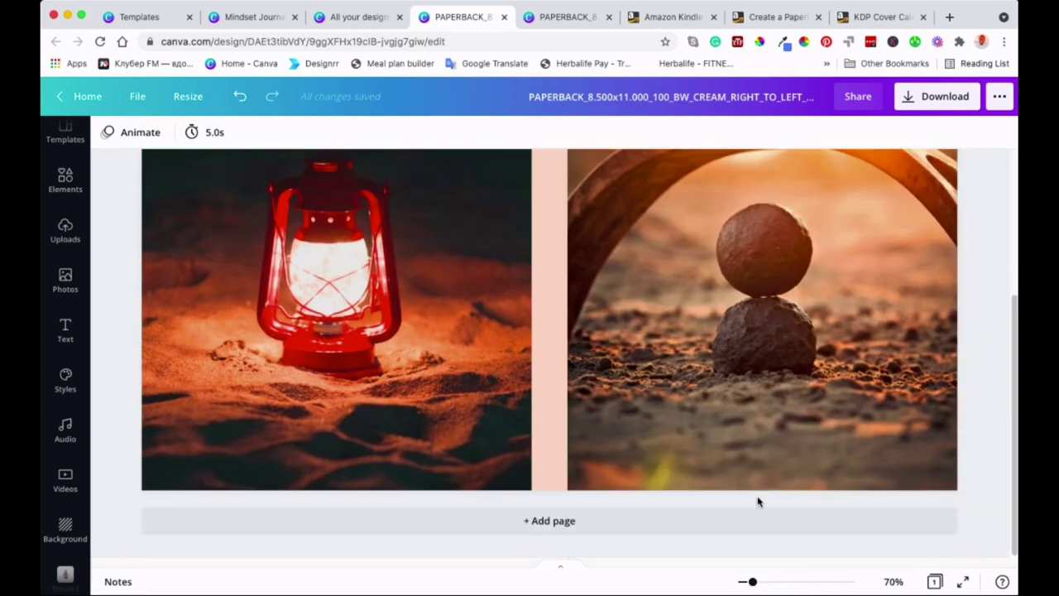